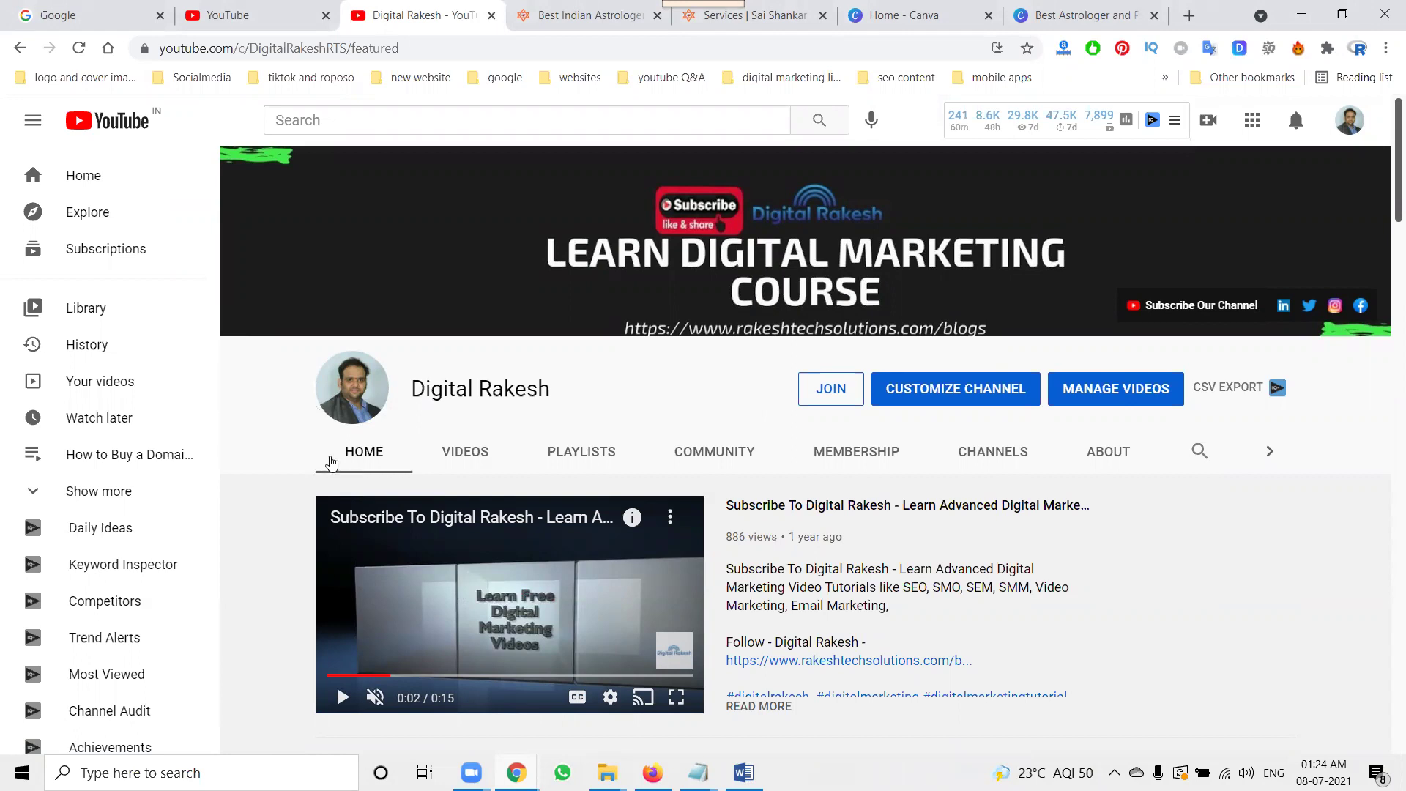
Step: Open the Astrologer in Hawaii page from the USA states listing on the Sai Shankar Astrology website
{"action": "left_click", "coordinate": [597, 9]}
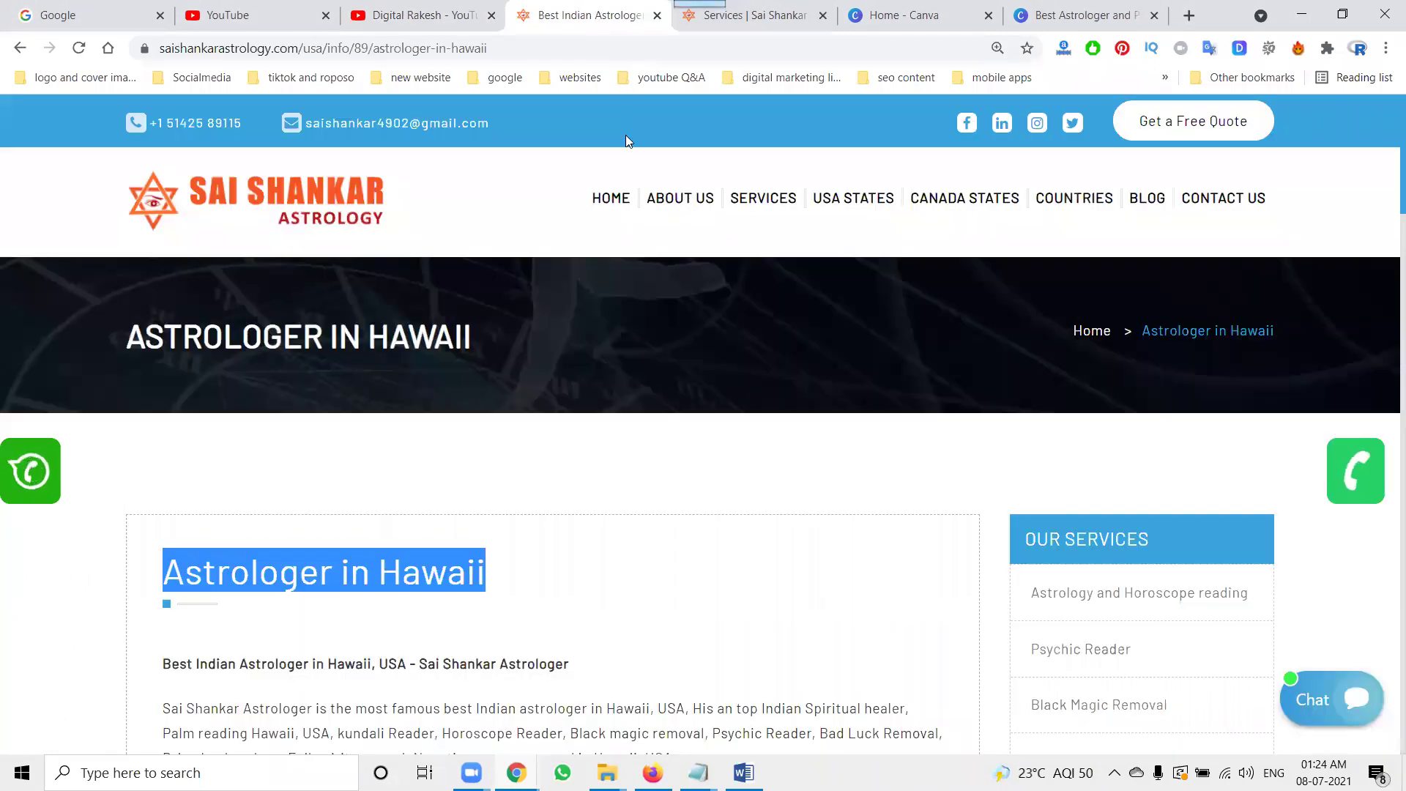
{"action": "left_click", "coordinate": [610, 198]}
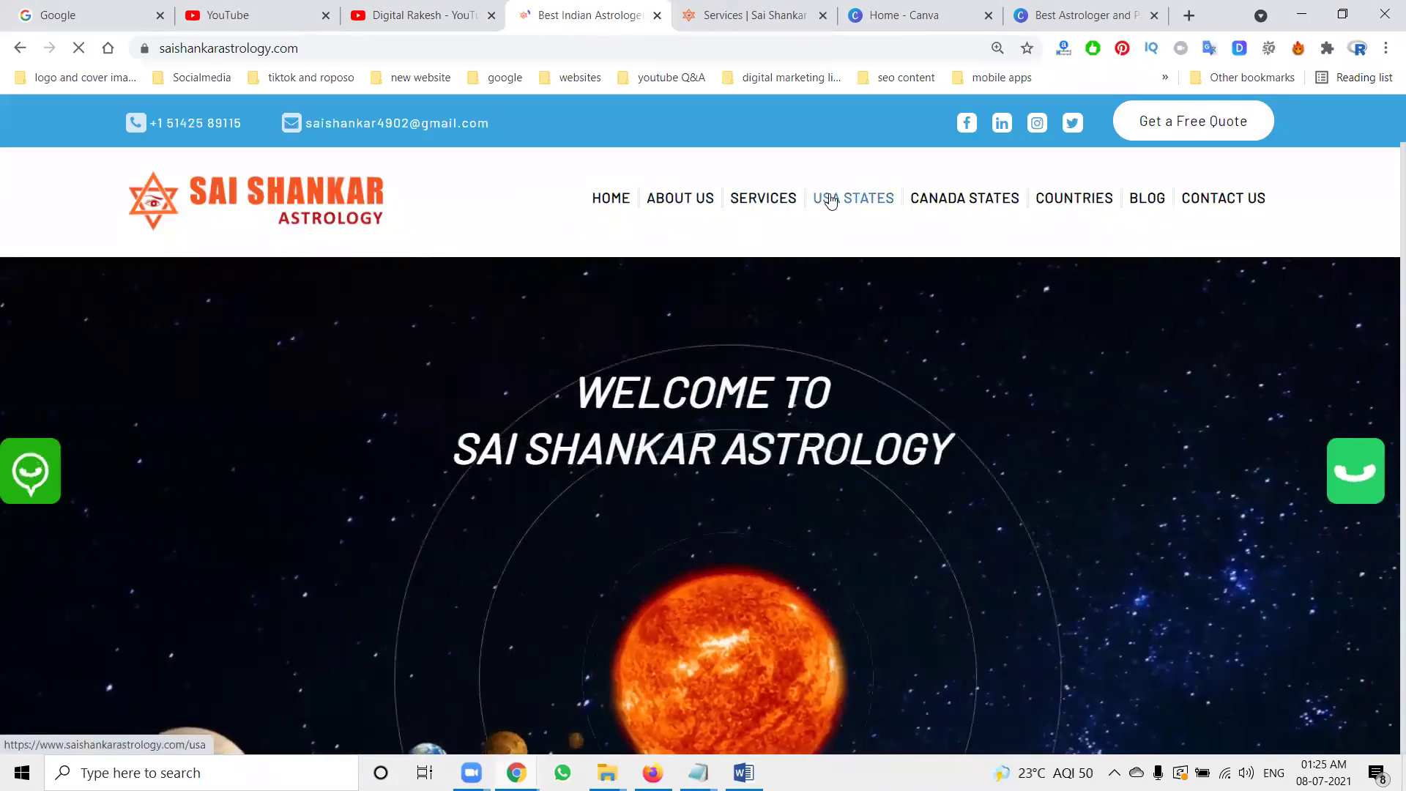
{"action": "left_click", "coordinate": [829, 201]}
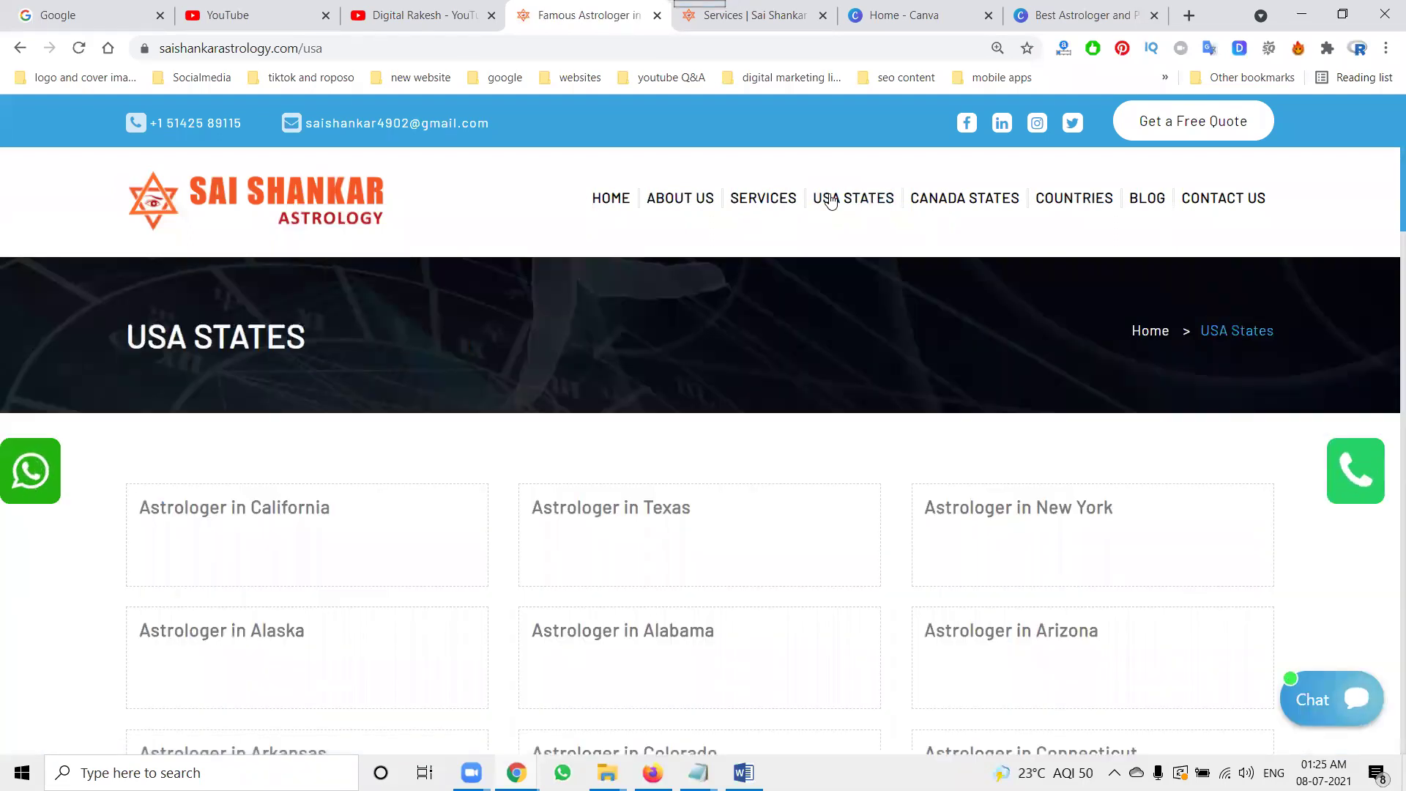
{"action": "scroll", "coordinate": [728, 312], "scroll_direction": "down", "scroll_amount": 1}
{"action": "scroll", "coordinate": [727, 312], "scroll_direction": "down", "scroll_amount": 5}
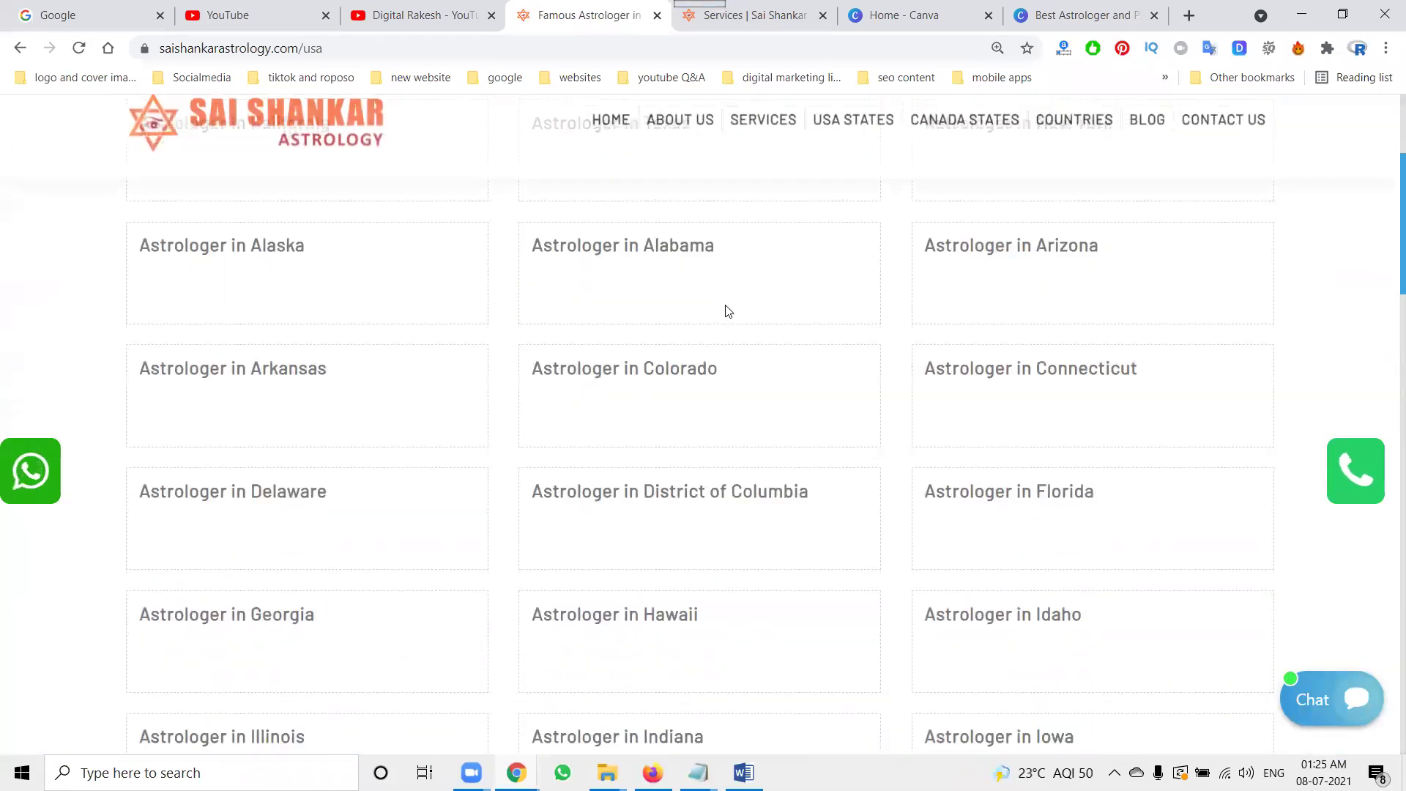
{"action": "left_click", "coordinate": [643, 527]}
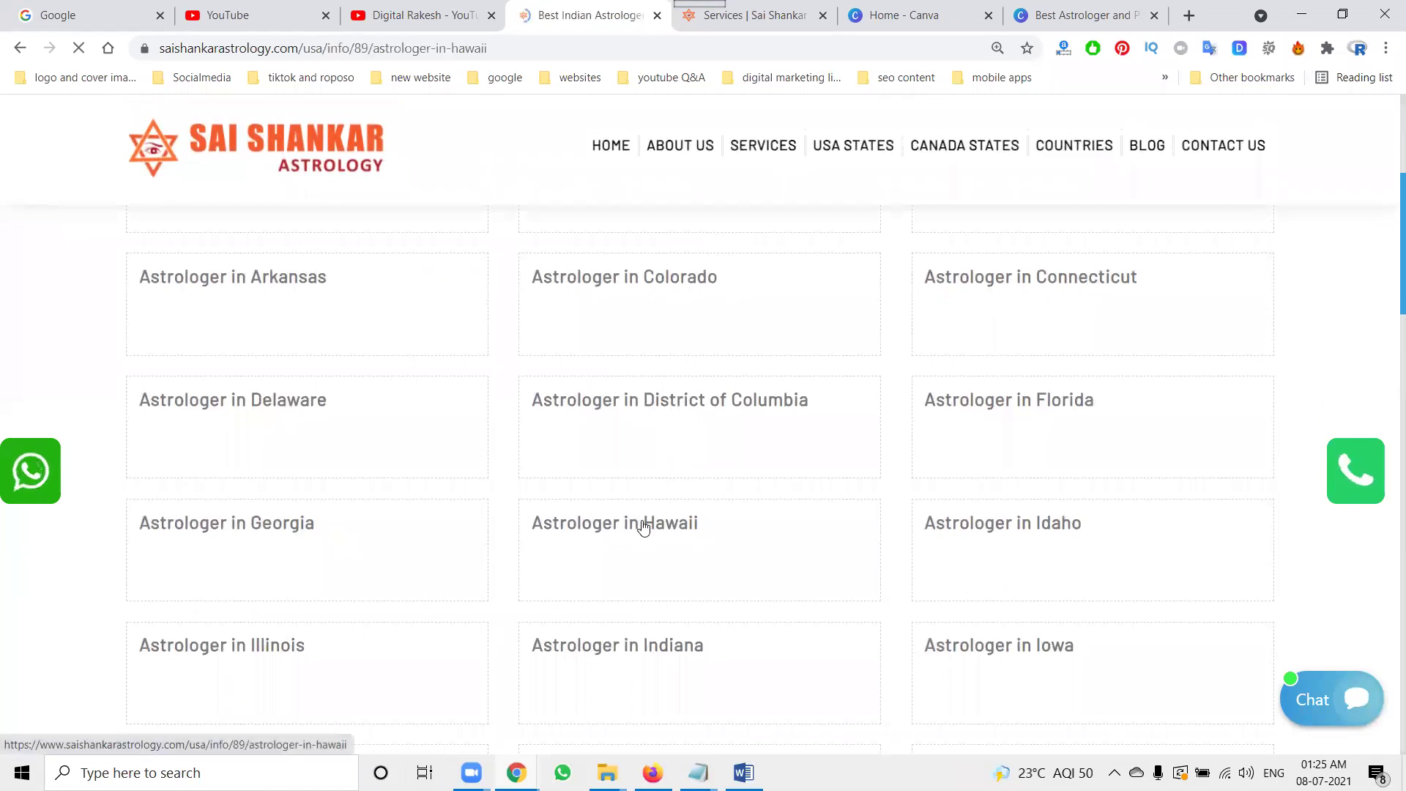
Step: Look at the USA and Countries location categories in the site's admin area
{"action": "left_click", "coordinate": [784, 9]}
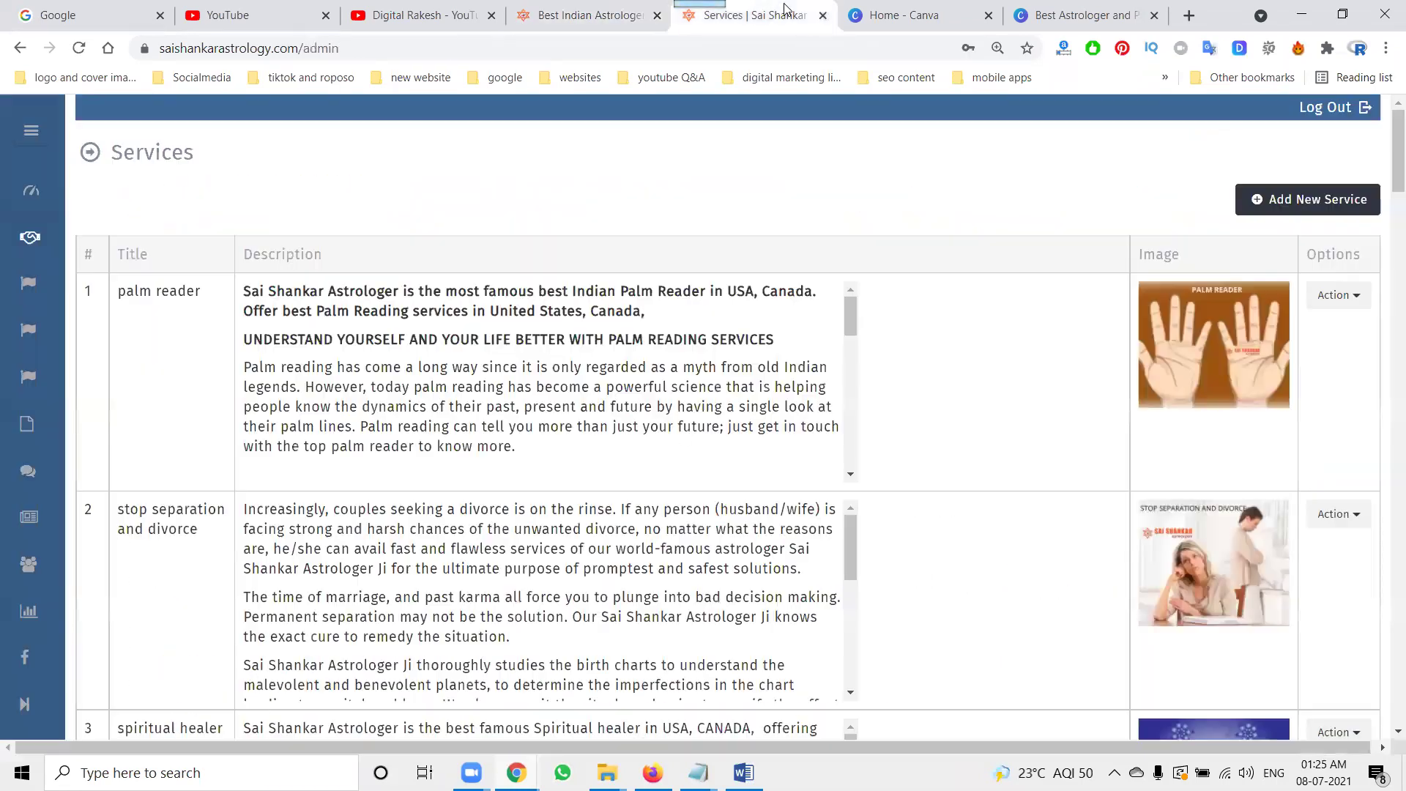
{"action": "mouse_move", "coordinate": [28, 286]}
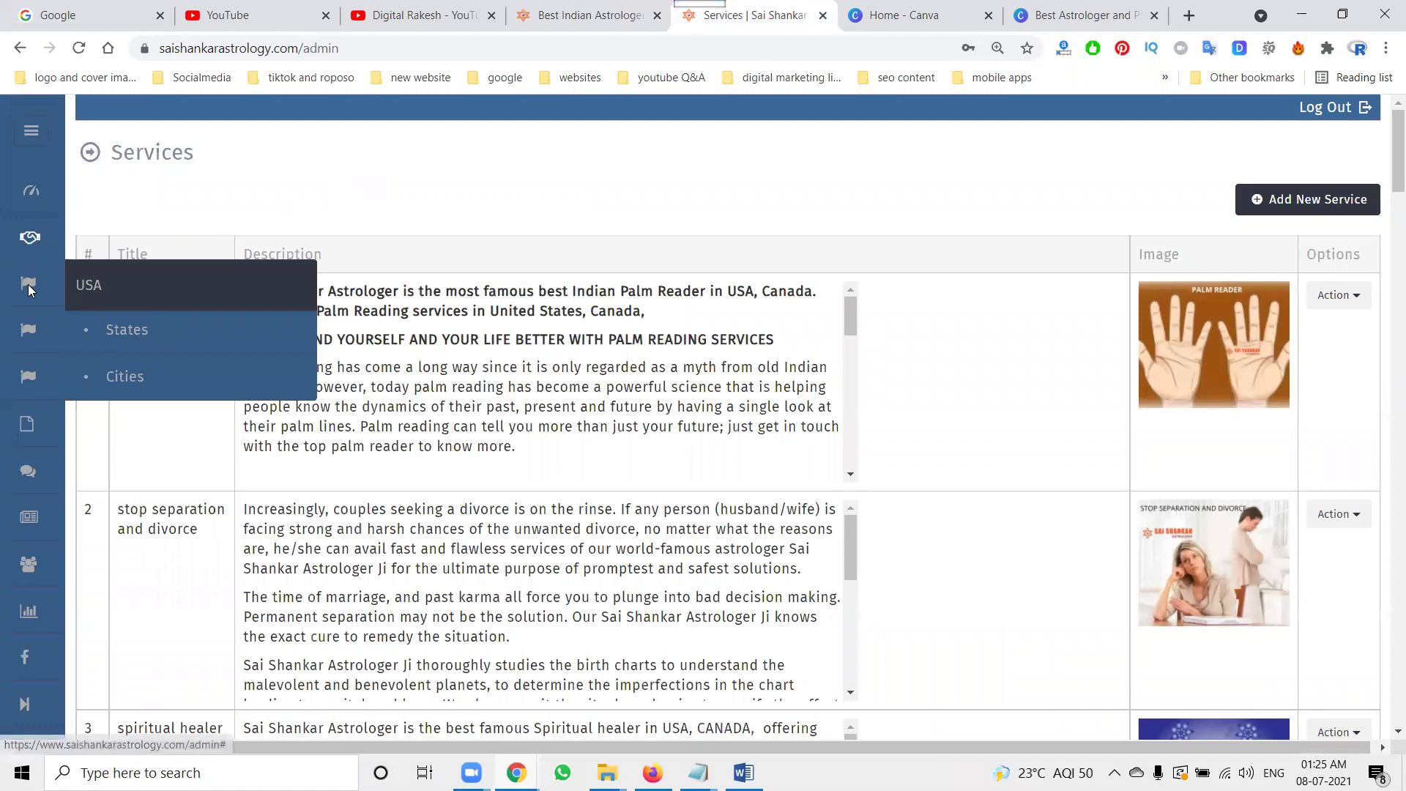
{"action": "mouse_move", "coordinate": [21, 376]}
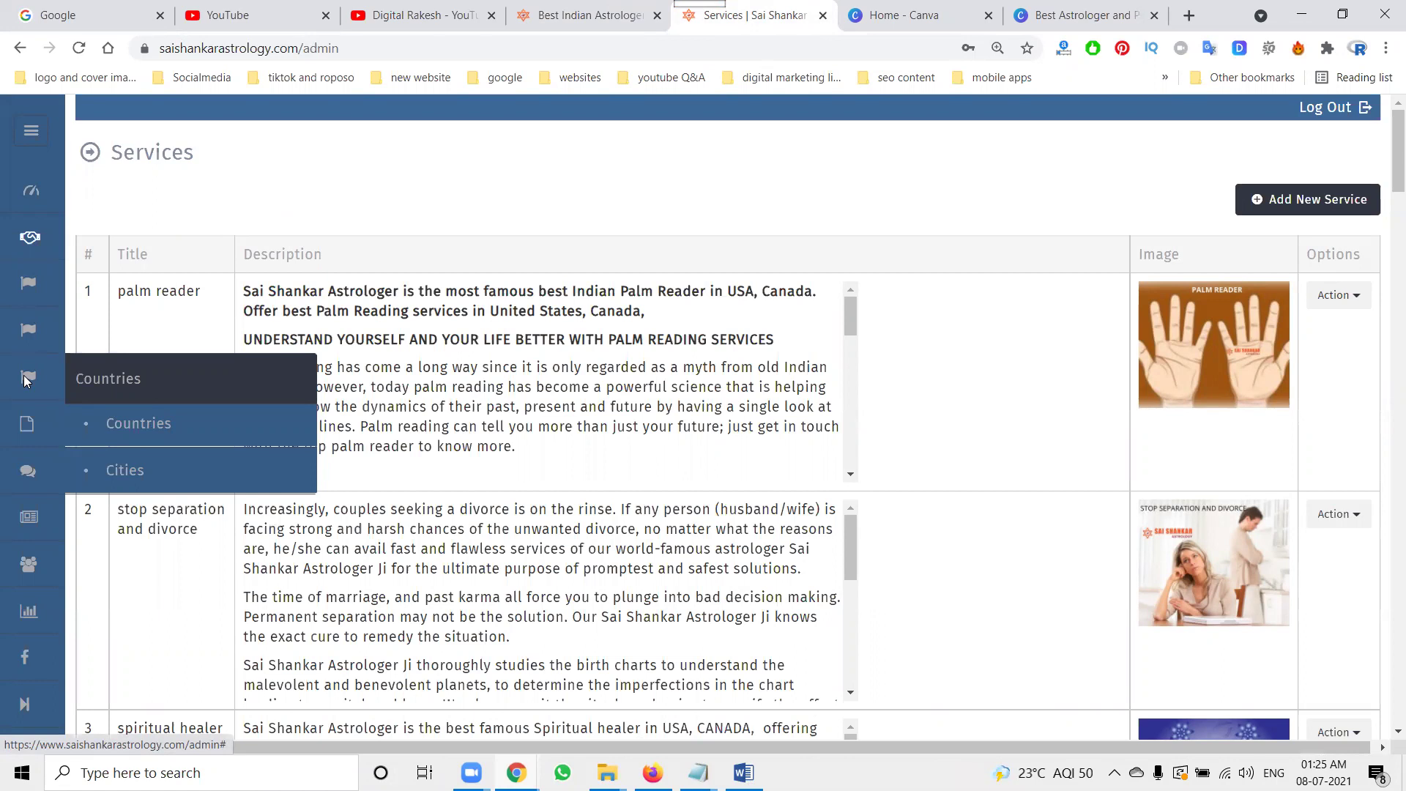
Step: Return to the public website's Astrologer in Hawaii page through the USA states listing and review its content
{"action": "left_click", "coordinate": [549, 15]}
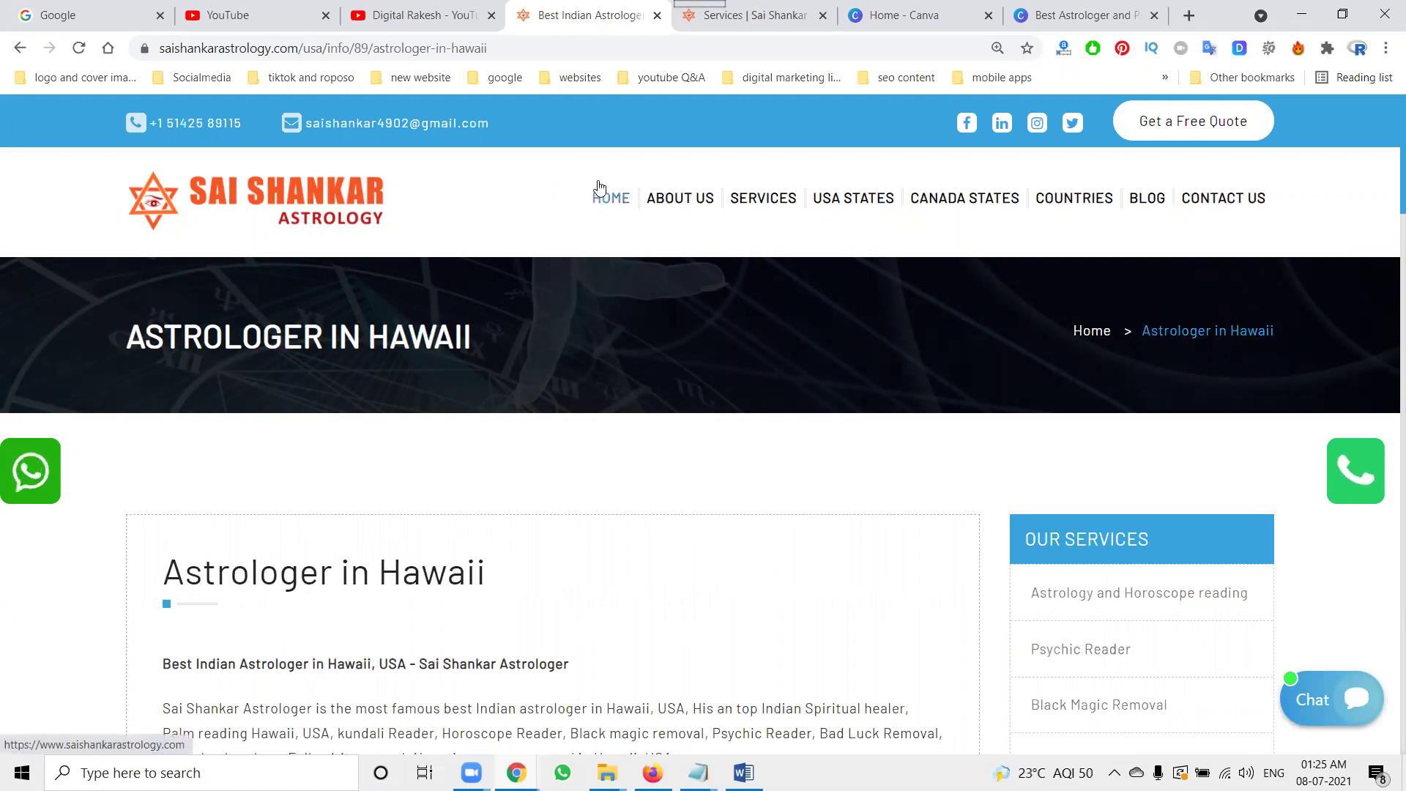
{"action": "left_click", "coordinate": [606, 202]}
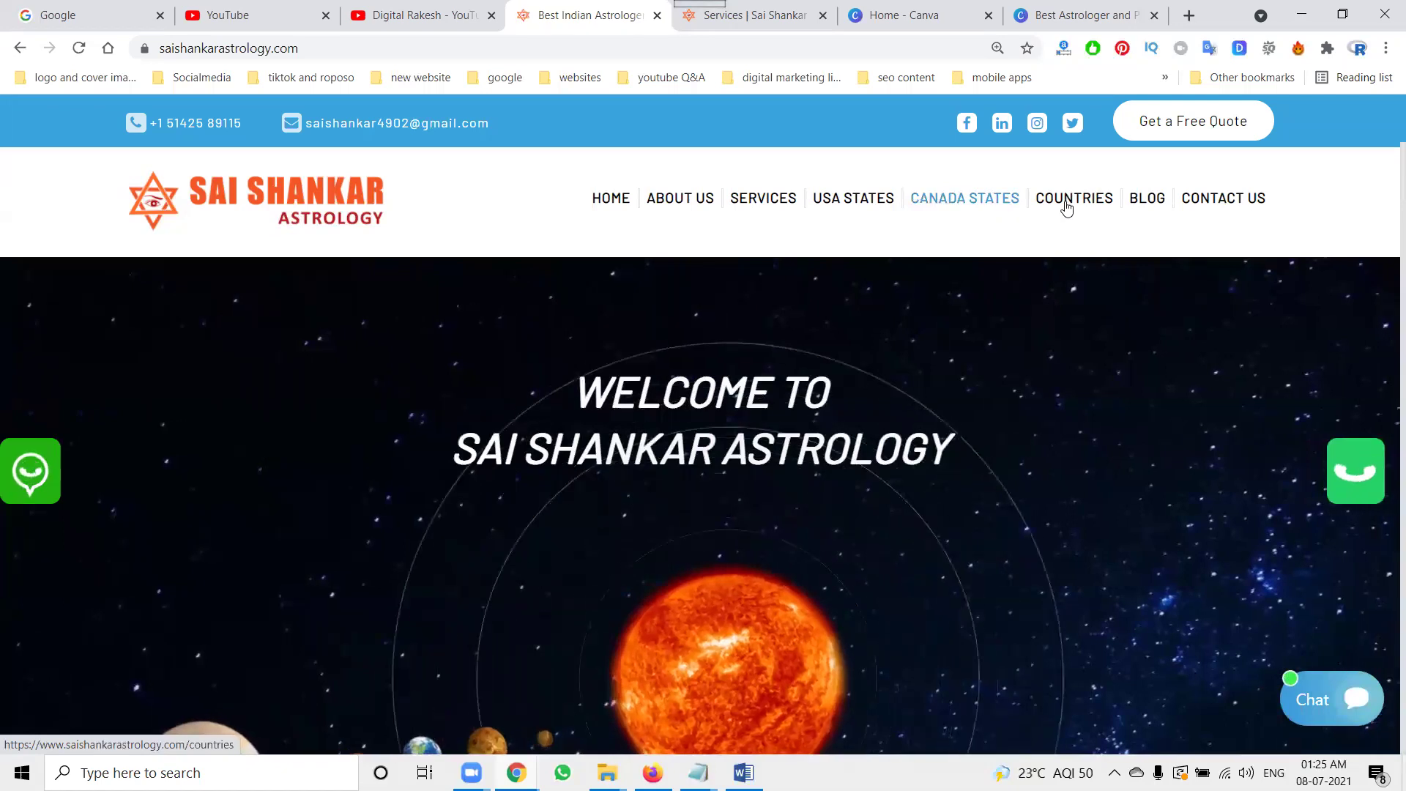
{"action": "left_click", "coordinate": [853, 204]}
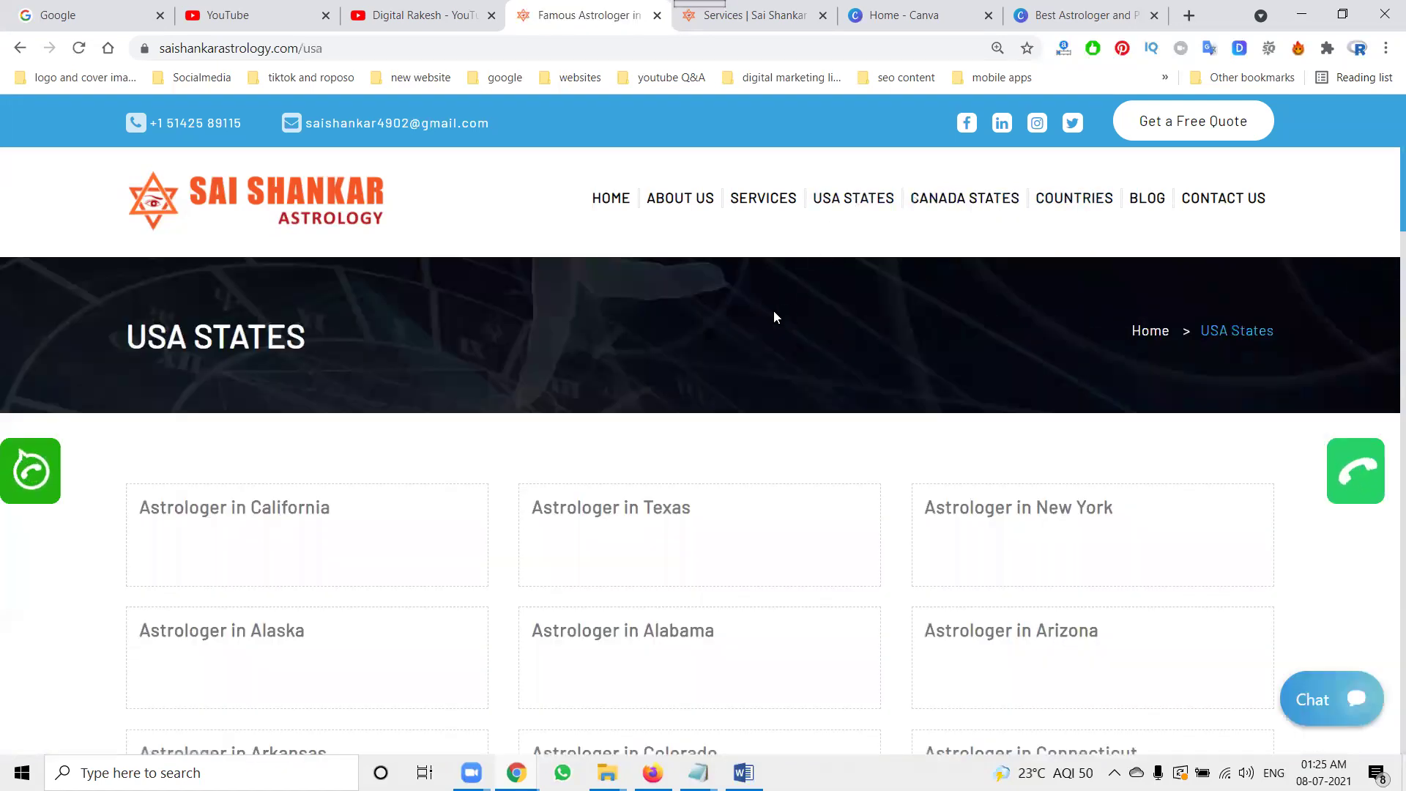
{"action": "scroll", "coordinate": [696, 319], "scroll_direction": "down", "scroll_amount": 6}
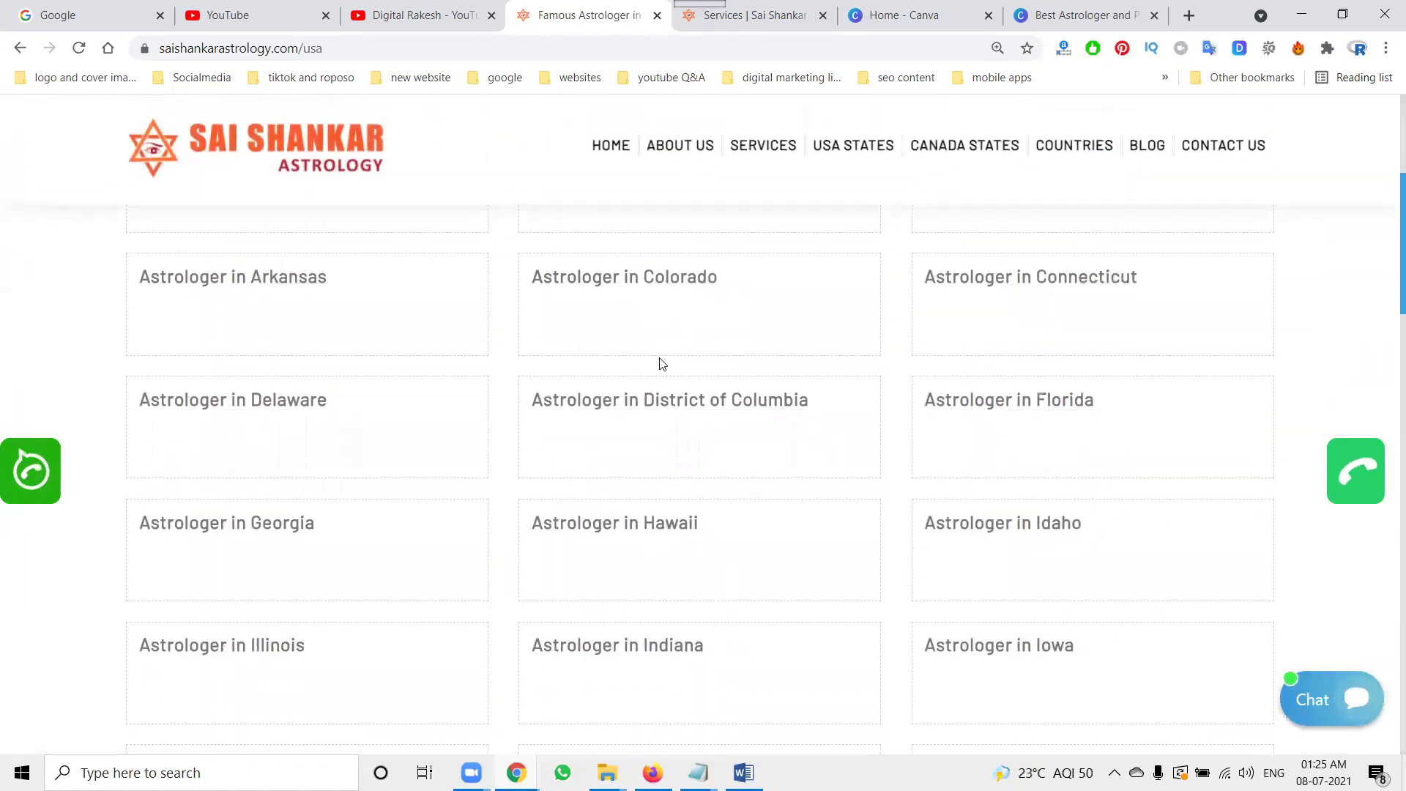
{"action": "left_click", "coordinate": [606, 532]}
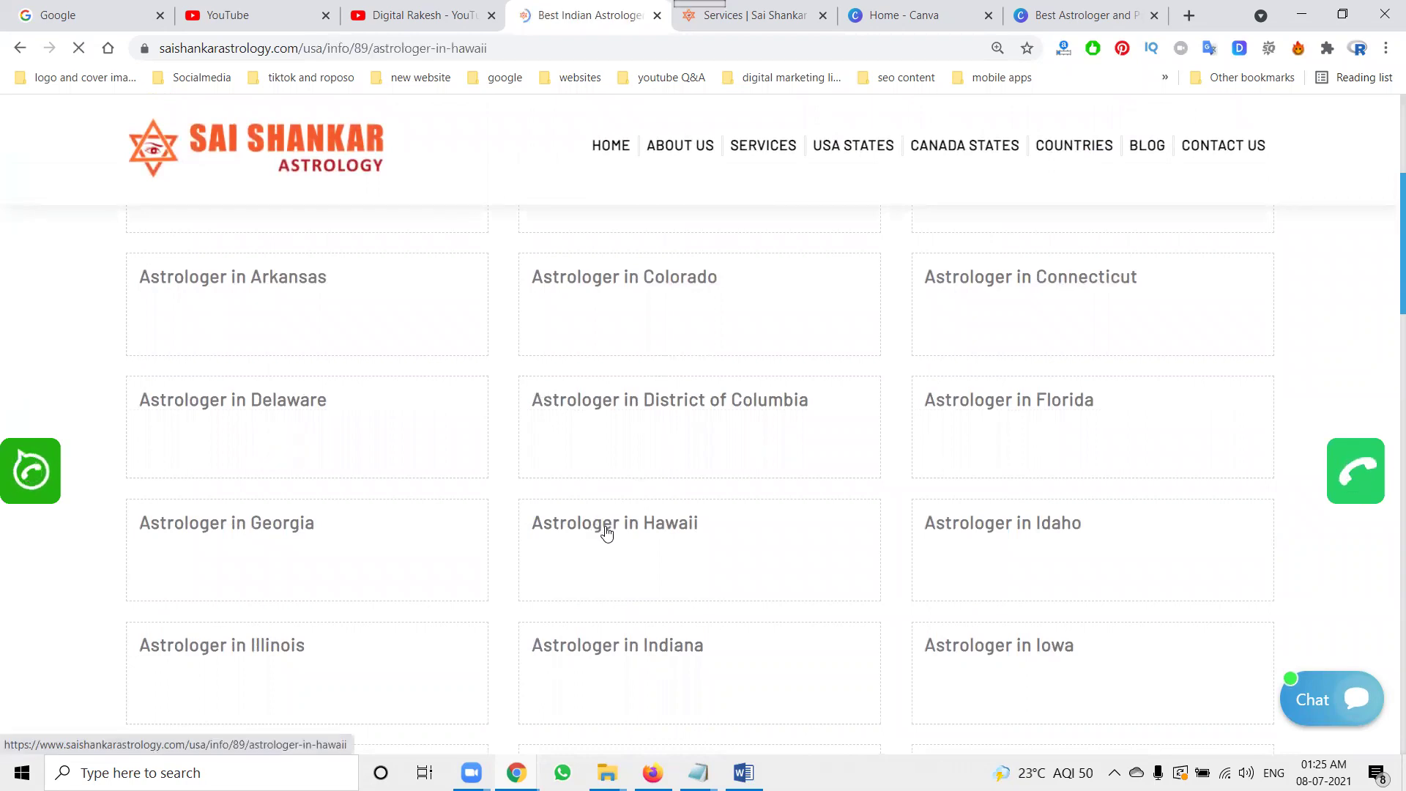
{"action": "scroll", "coordinate": [611, 476], "scroll_direction": "down", "scroll_amount": 10}
{"action": "scroll", "coordinate": [617, 451], "scroll_direction": "down", "scroll_amount": 2}
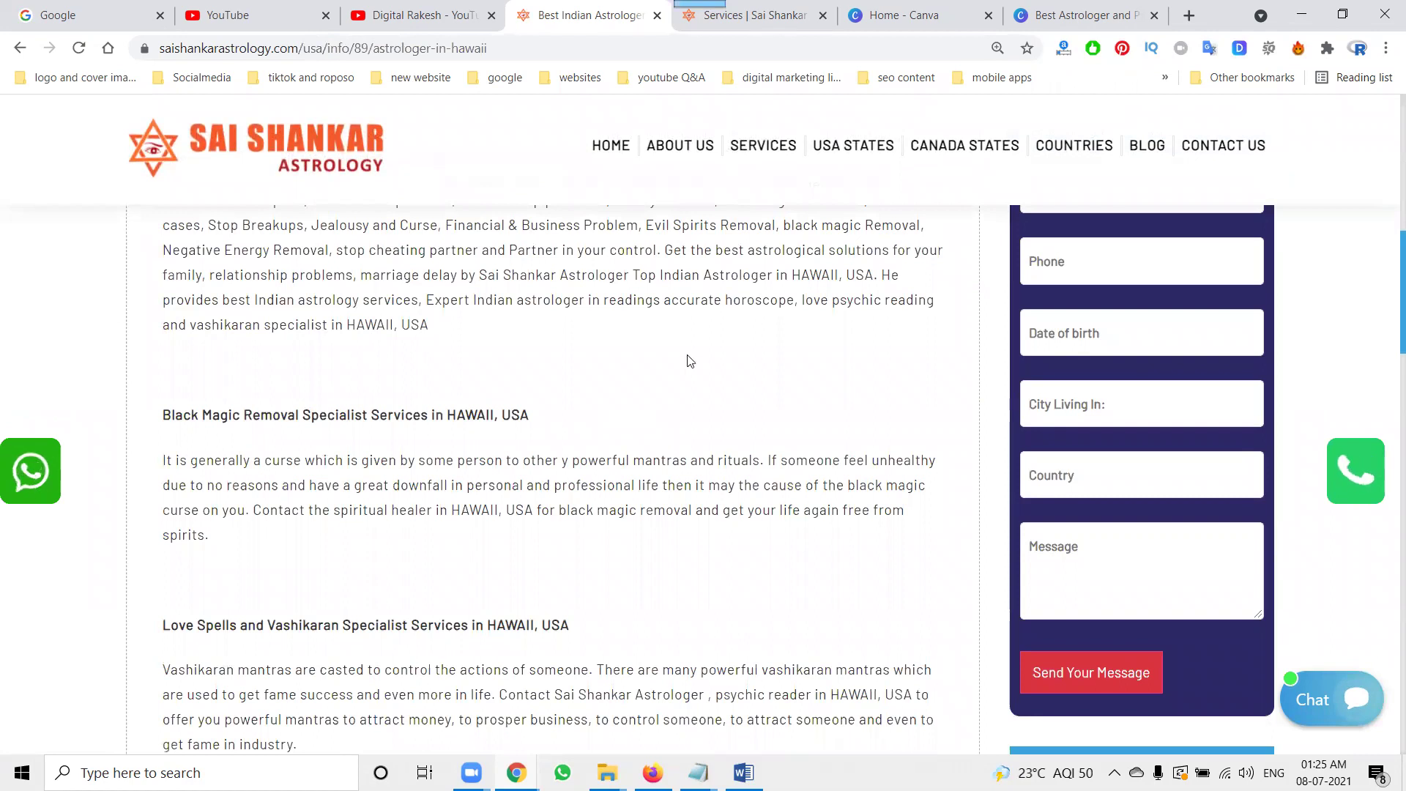
Step: Switch to File Explorer and open the hawaii folder inside usa post content > usa states and citis
{"action": "left_click", "coordinate": [607, 772]}
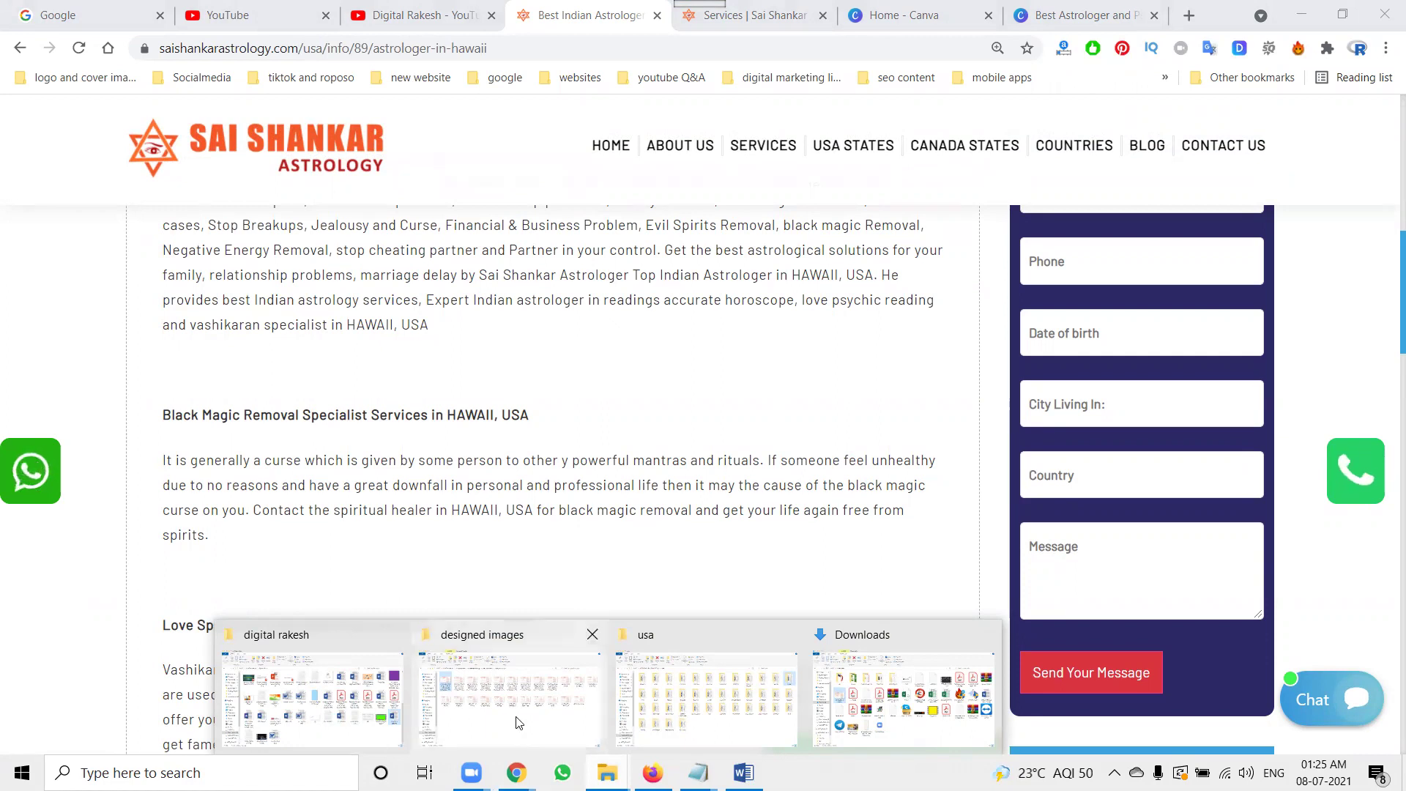
{"action": "left_click", "coordinate": [509, 695]}
{"action": "left_click", "coordinate": [533, 143]}
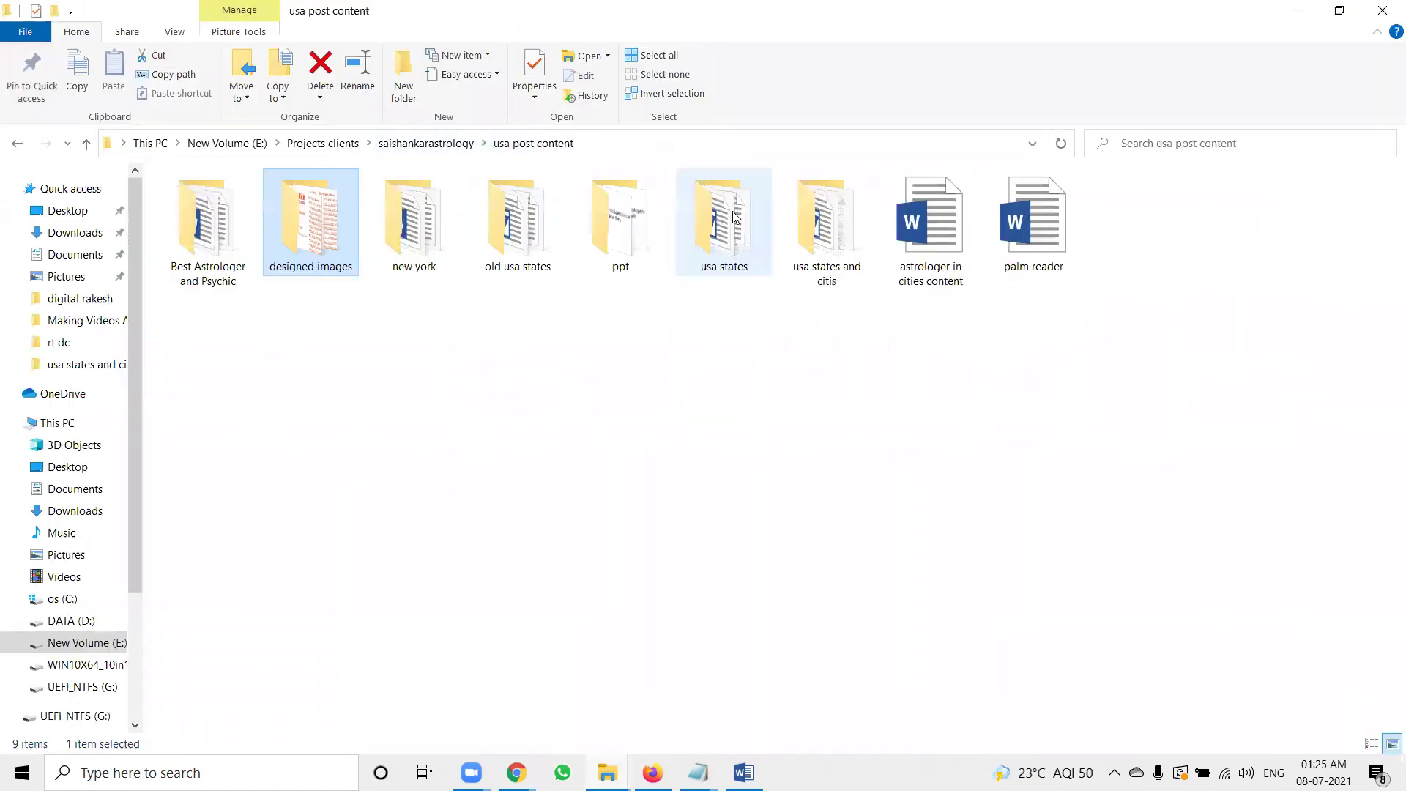
{"action": "double_click", "coordinate": [813, 228]}
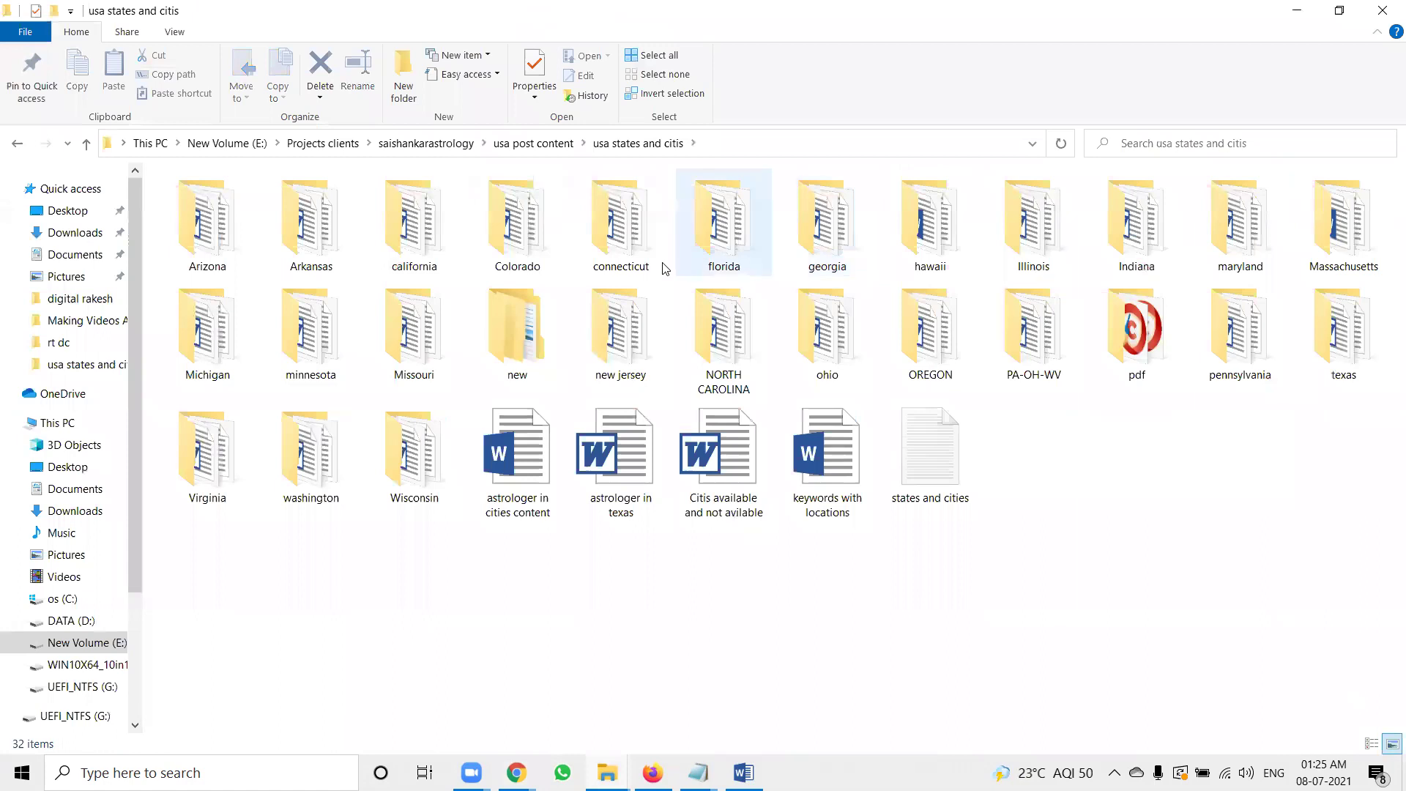
{"action": "double_click", "coordinate": [920, 241]}
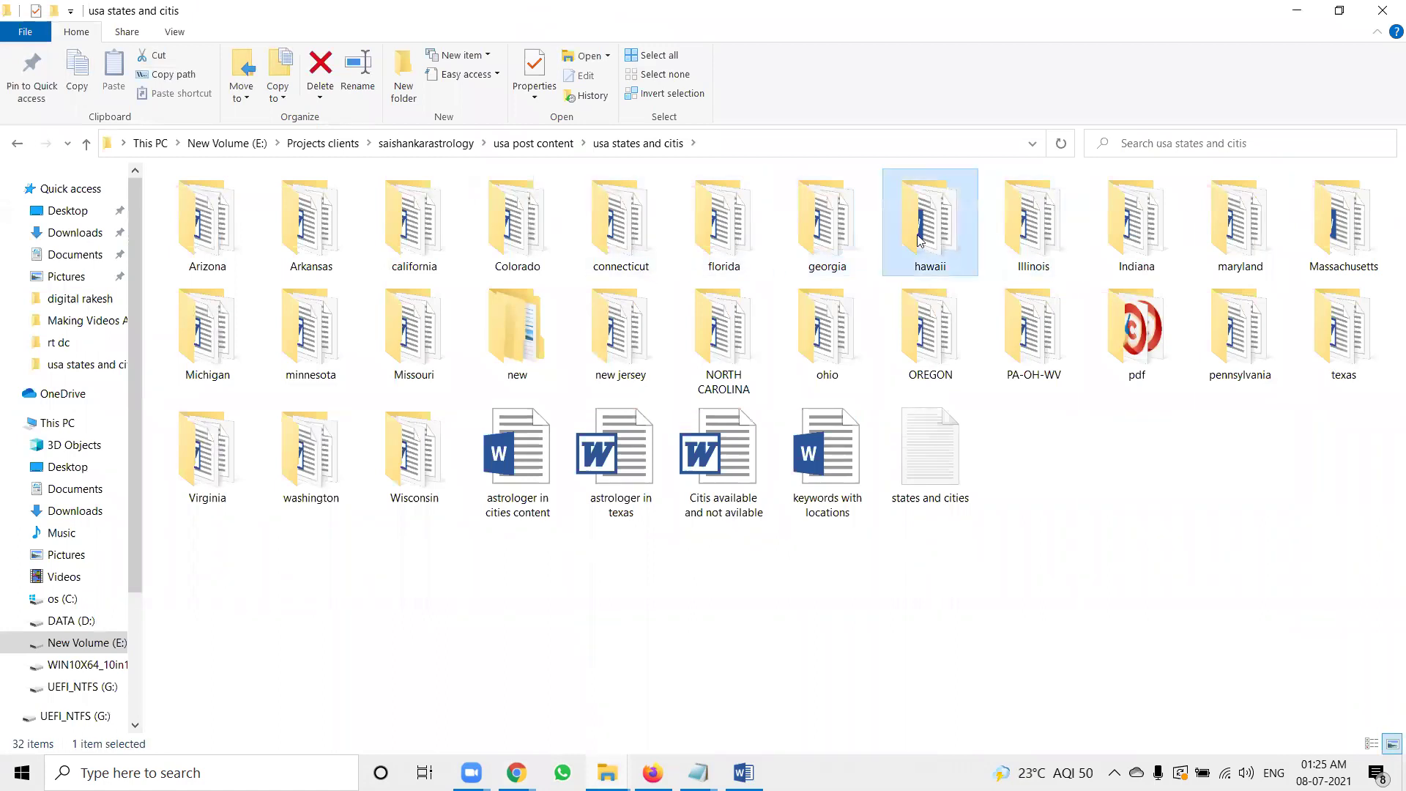
Step: Display the hawaii folder's files as large icons
{"action": "right_click", "coordinate": [536, 341]}
{"action": "mouse_move", "coordinate": [615, 358]}
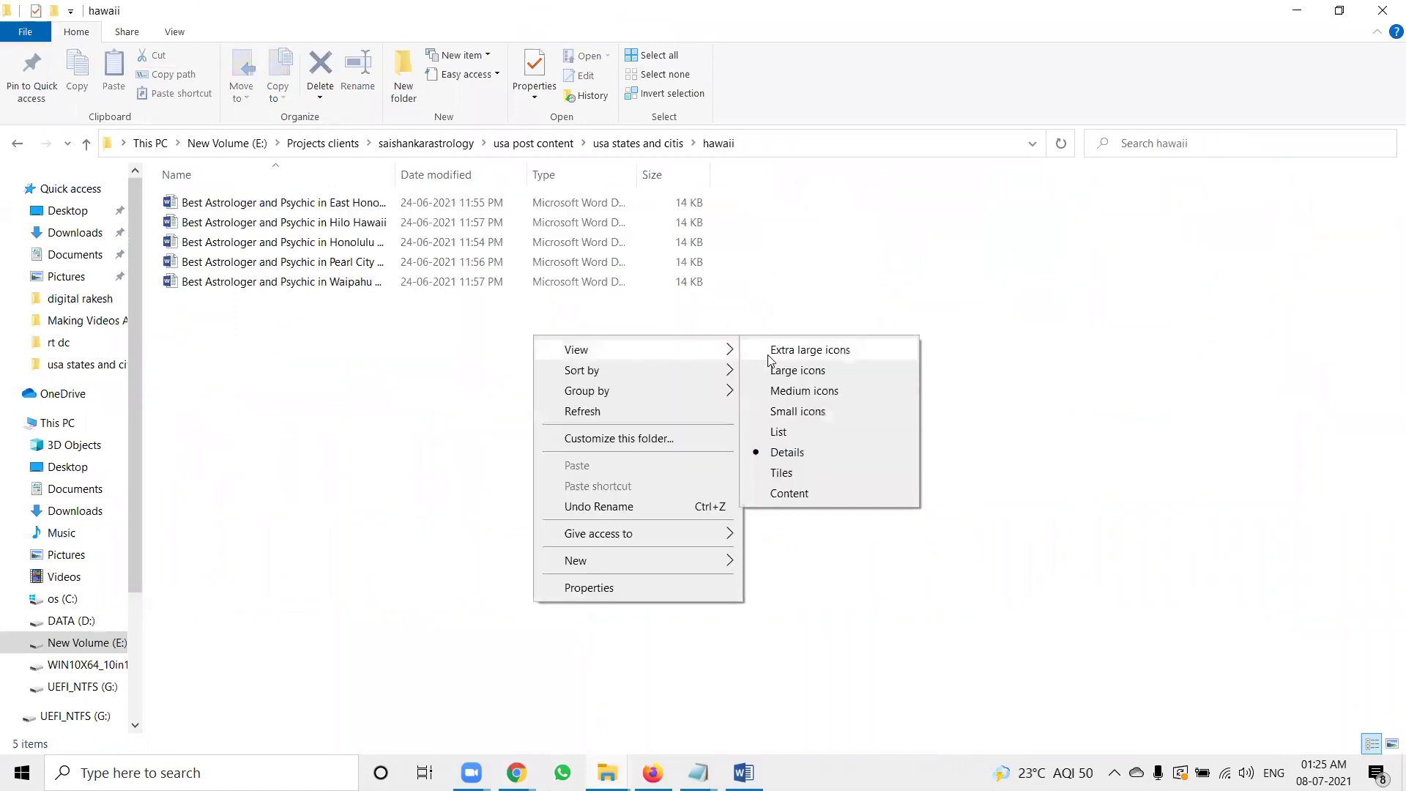
{"action": "left_click", "coordinate": [771, 371]}
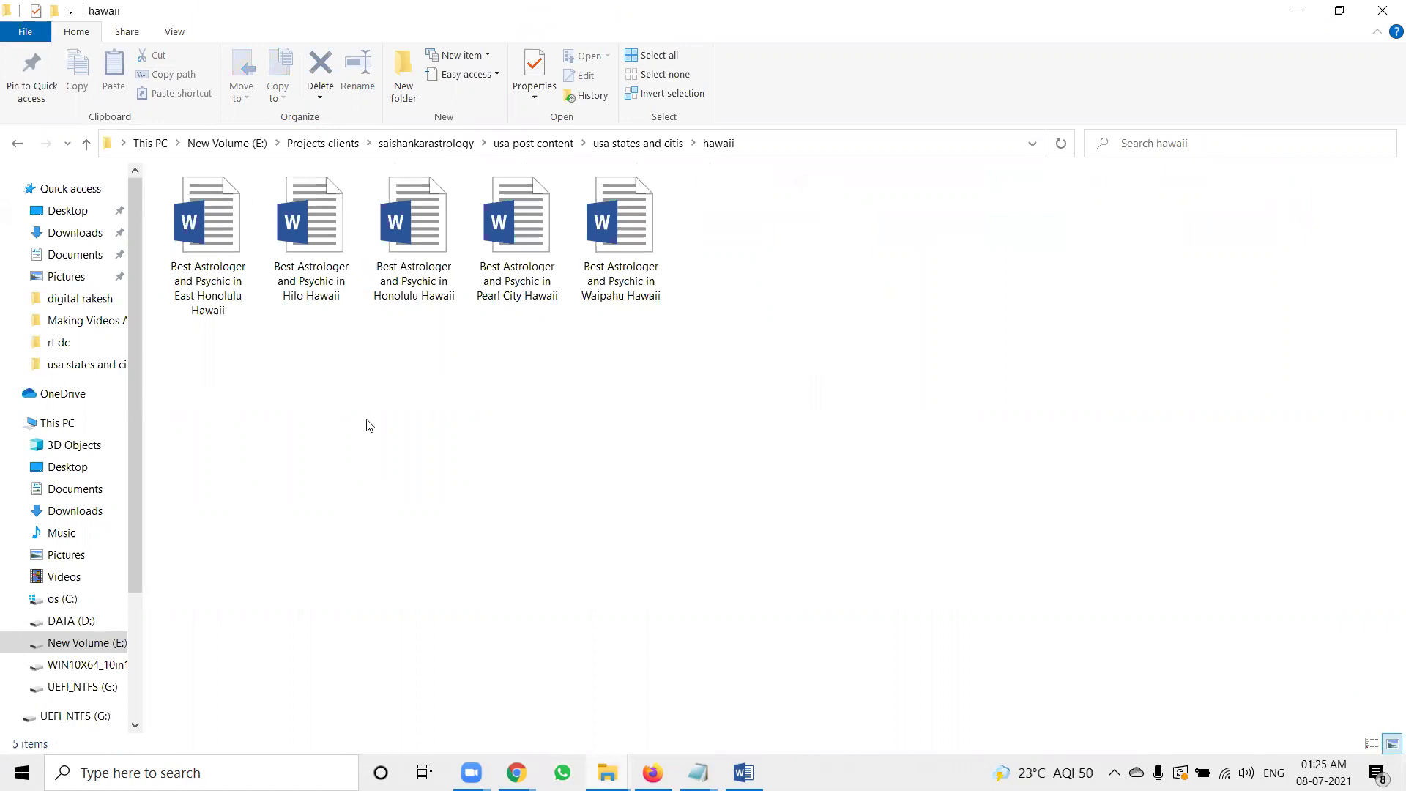
Step: Open the Best Astrologer and Psychic in East Honolulu Hawaii document in Word and copy its heading line
{"action": "double_click", "coordinate": [229, 277]}
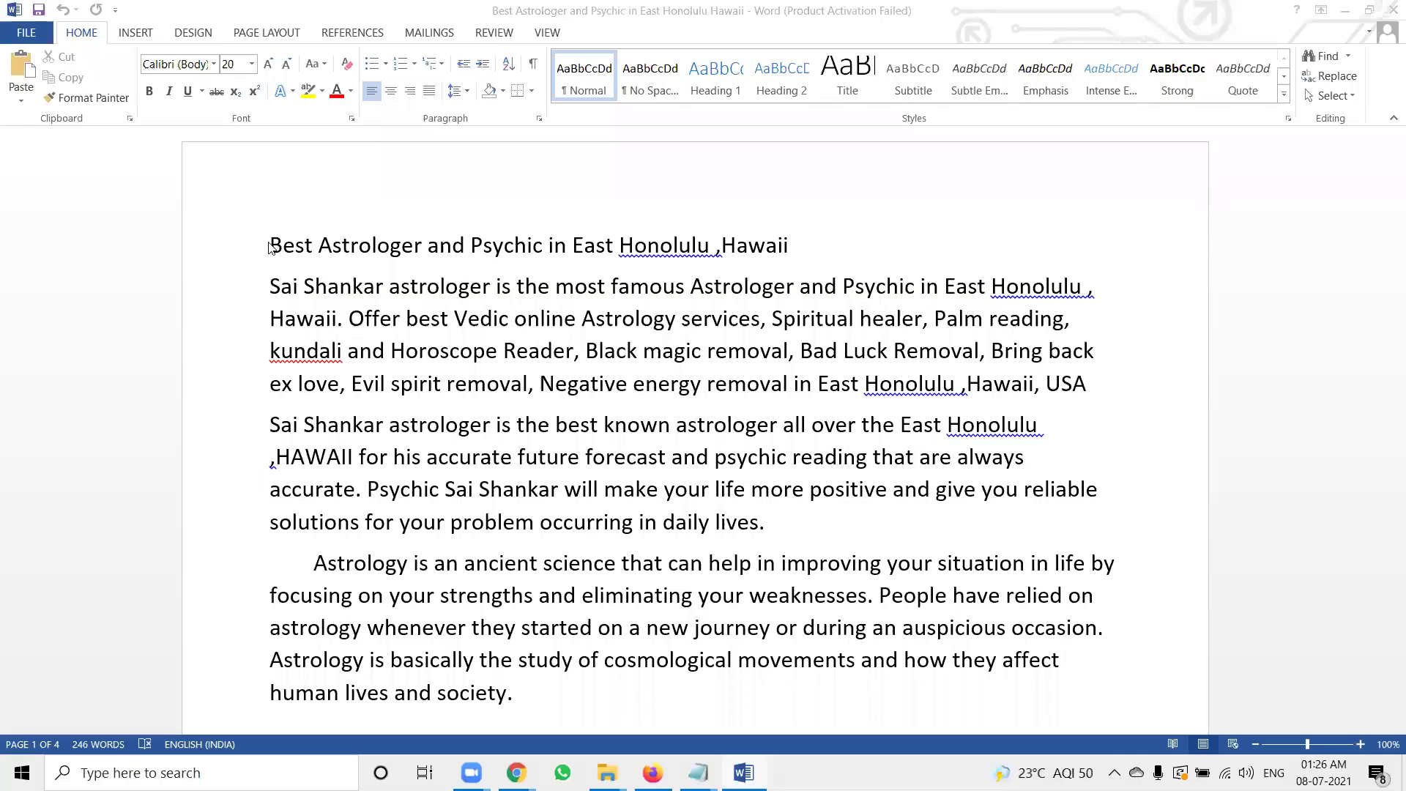
{"action": "left_click", "coordinate": [210, 262]}
{"action": "key", "text": "ctrl+c"}
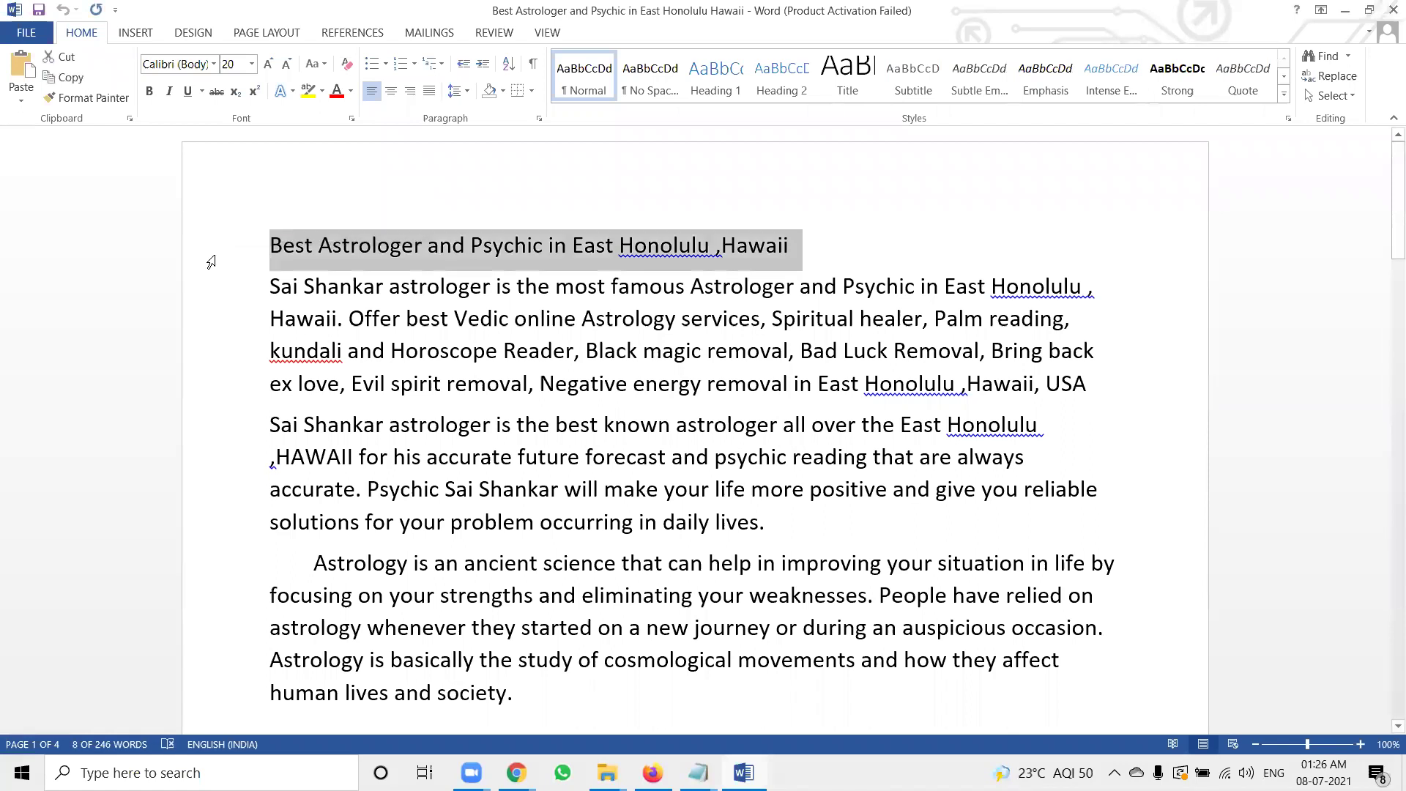
Step: Switch to the website's admin area in Chrome and start a new entry in the USA cities section
{"action": "key", "text": "alt+Tab"}
{"action": "key", "text": "alt+Tab"}
{"action": "key", "text": "alt+Tab"}
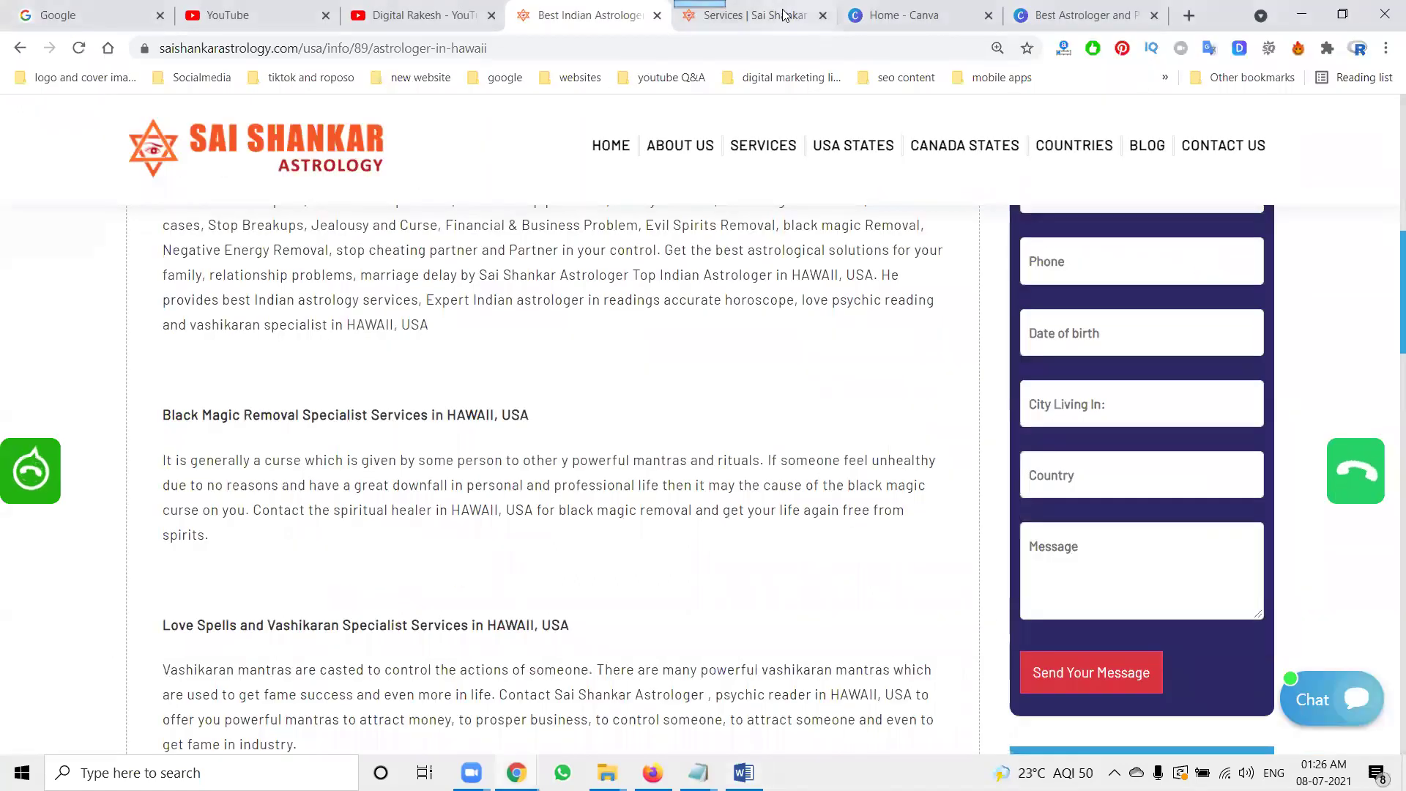
{"action": "left_click", "coordinate": [750, 14]}
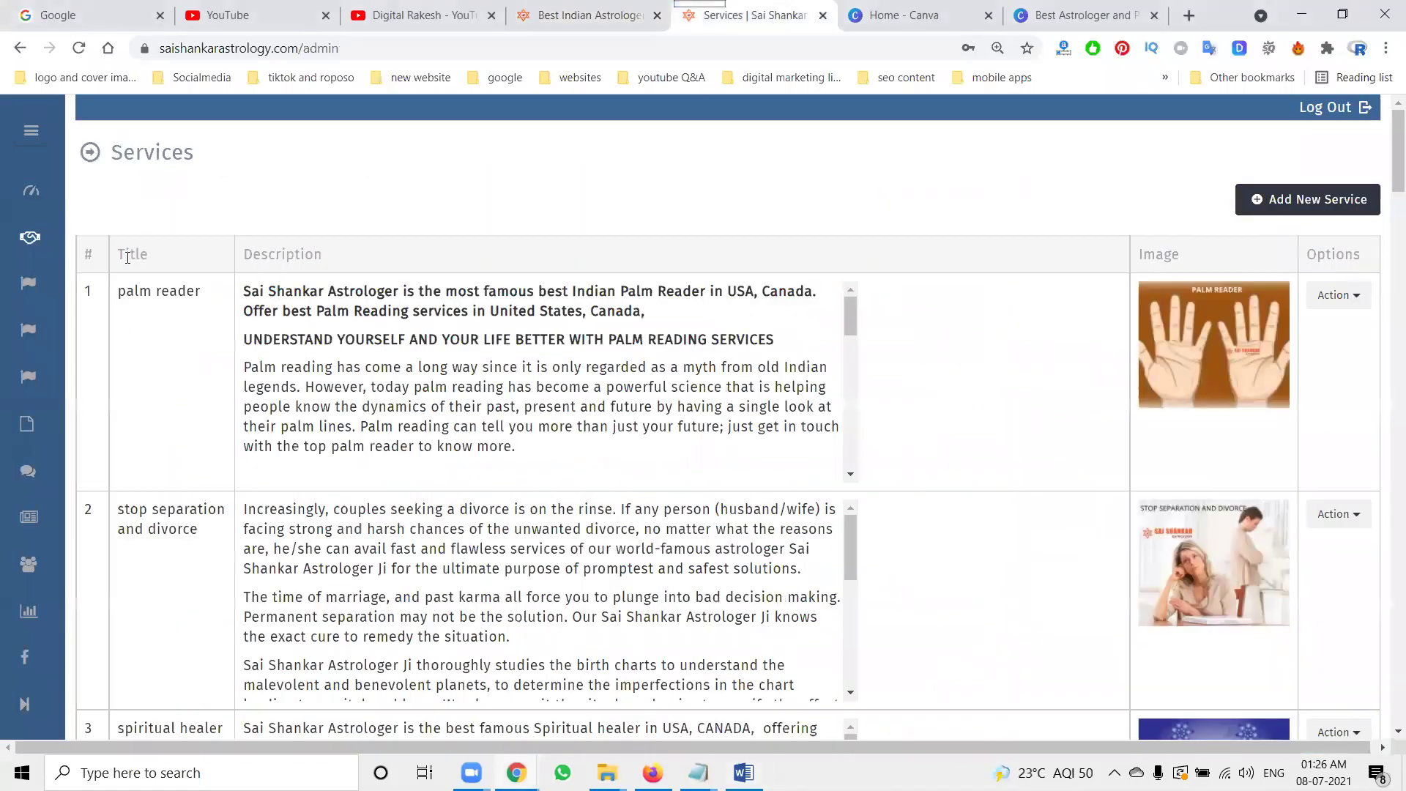
{"action": "mouse_move", "coordinate": [42, 322]}
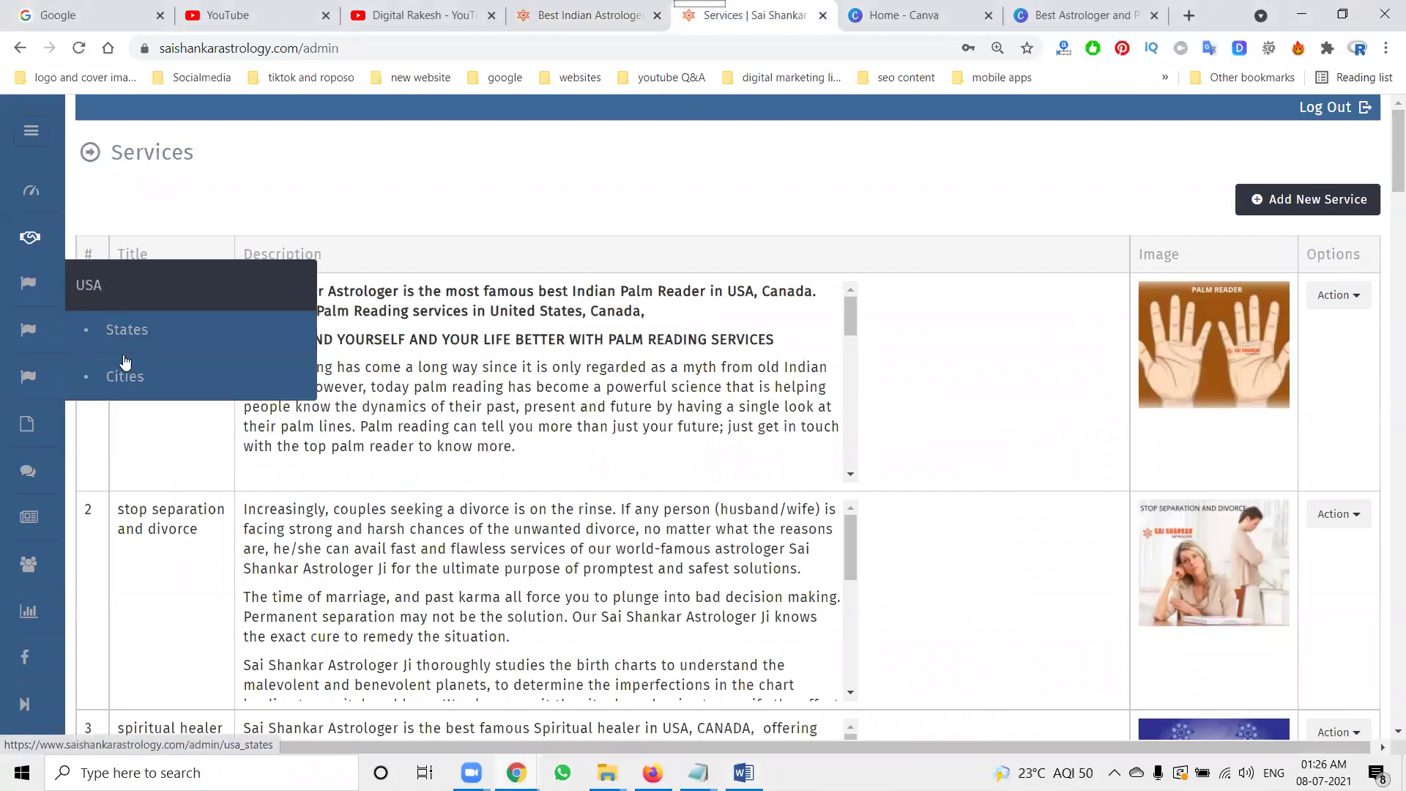
{"action": "left_click", "coordinate": [126, 377]}
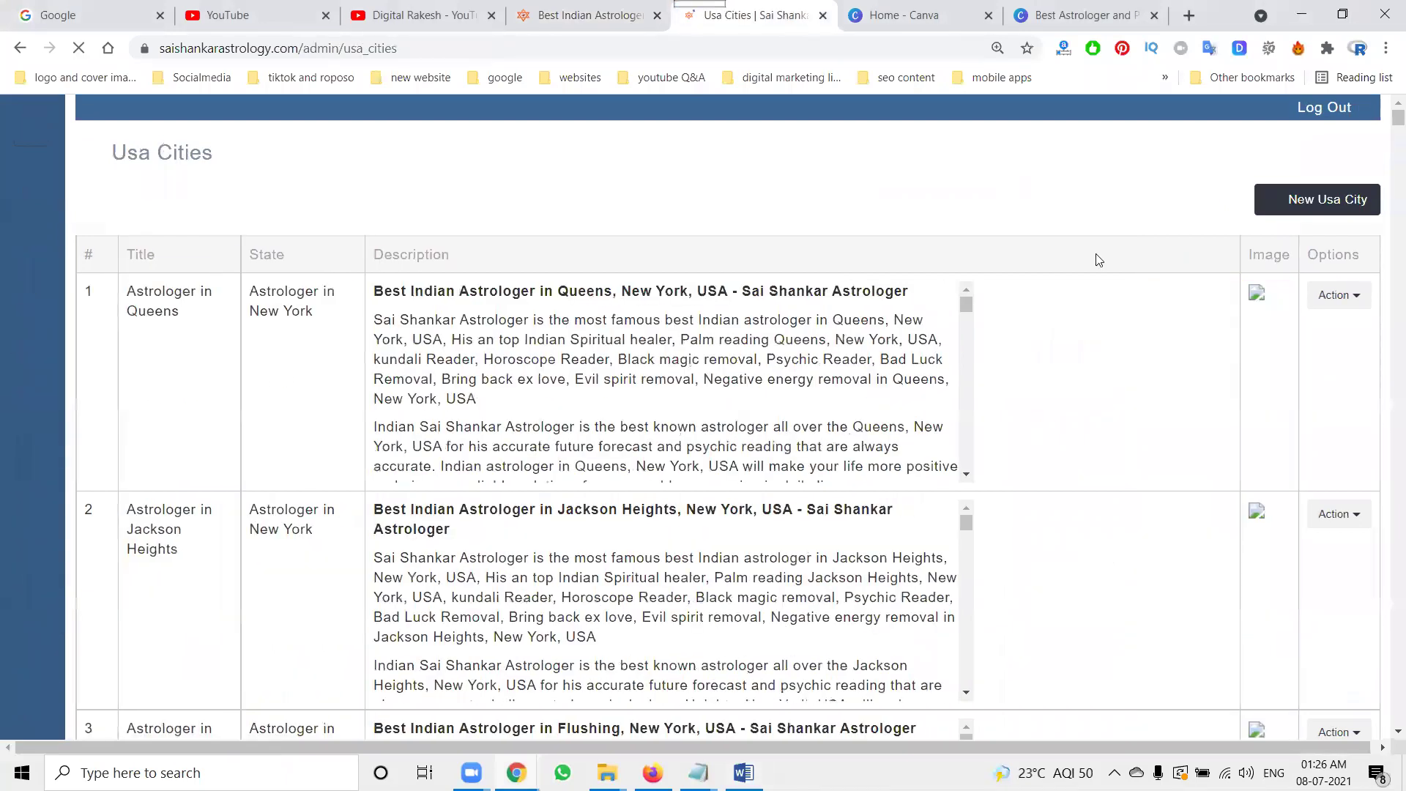
{"action": "left_click", "coordinate": [1292, 204]}
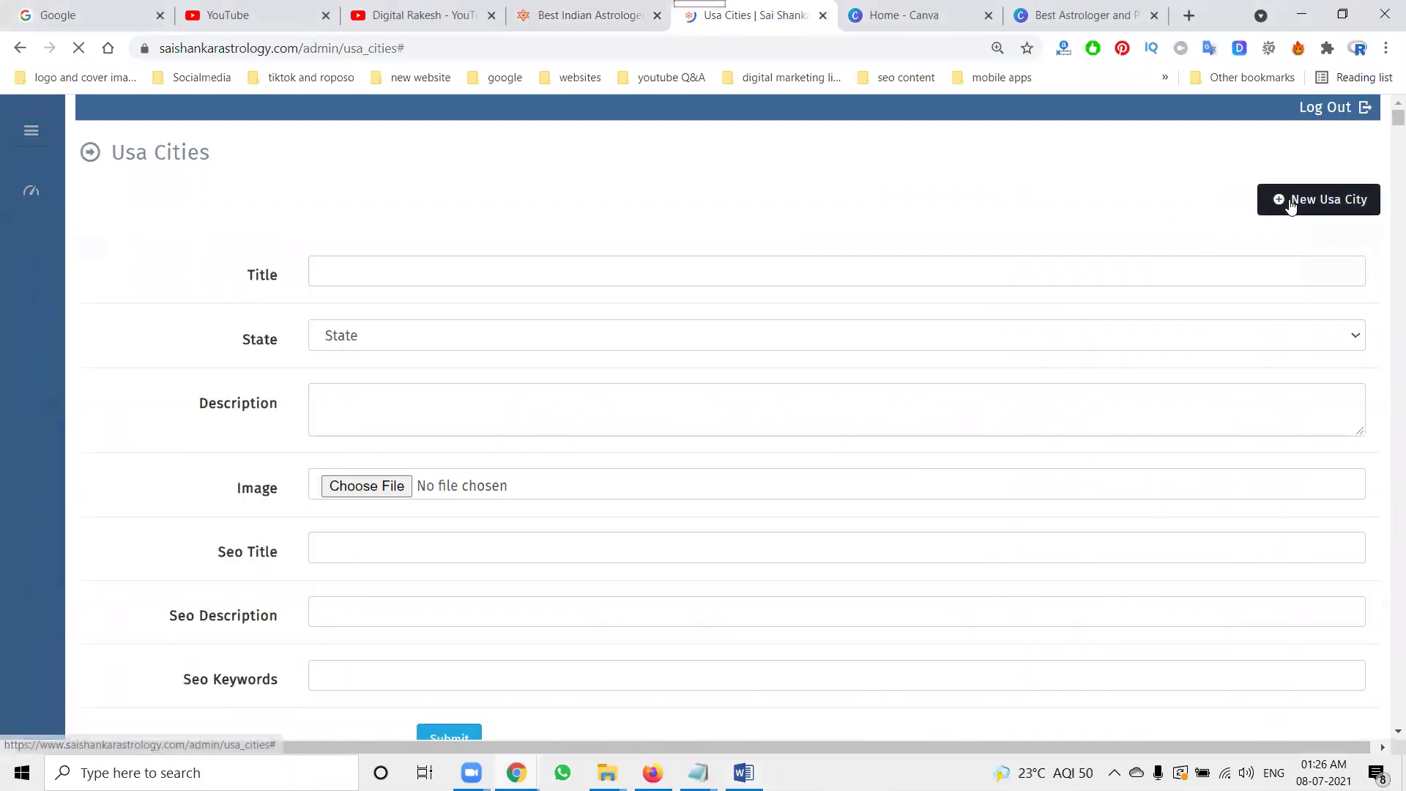
Step: Set the new city's state to Astrologer in Hawaii and use the copied heading as its title, removing the trailing ",Hawaii"
{"action": "left_click", "coordinate": [372, 344]}
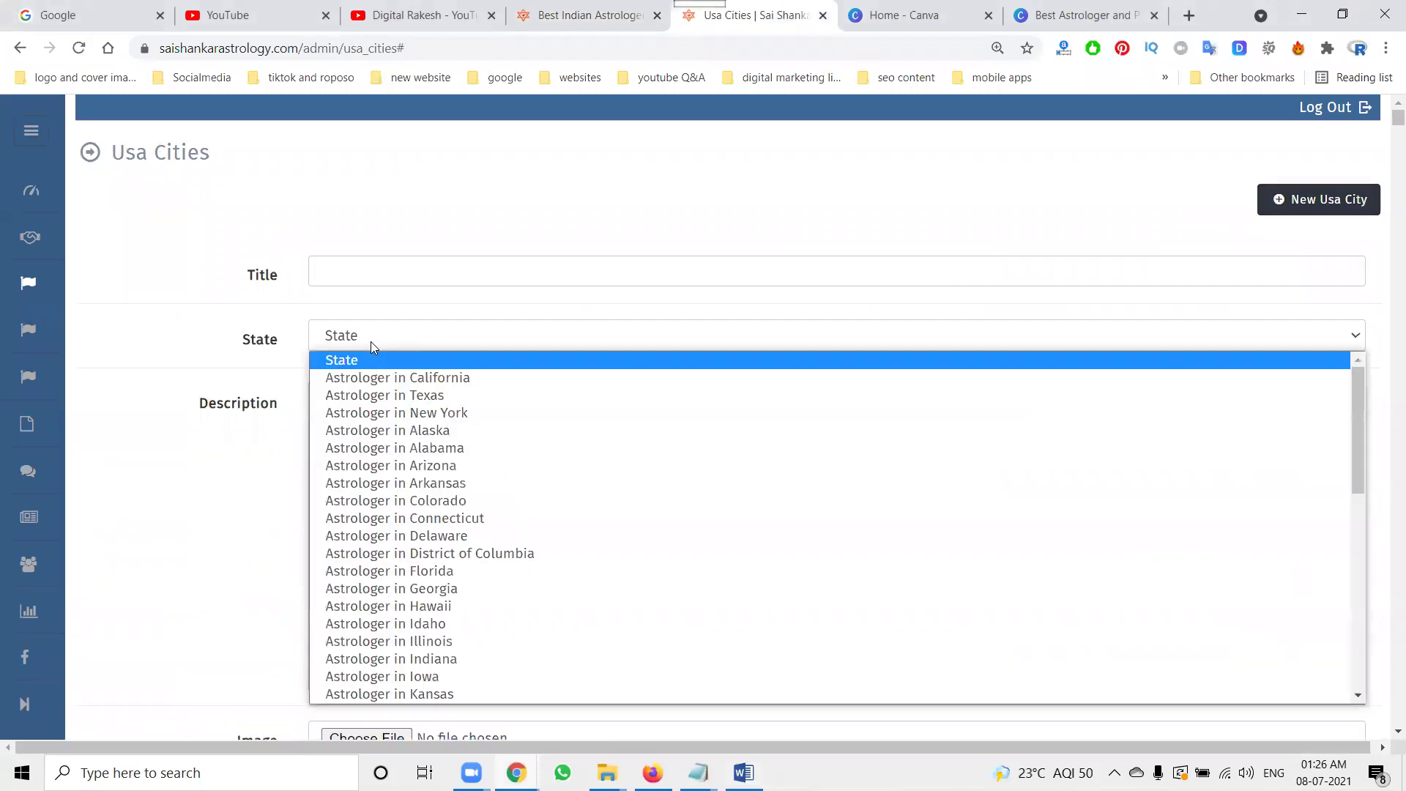
{"action": "left_click", "coordinate": [418, 606]}
{"action": "left_click", "coordinate": [396, 276]}
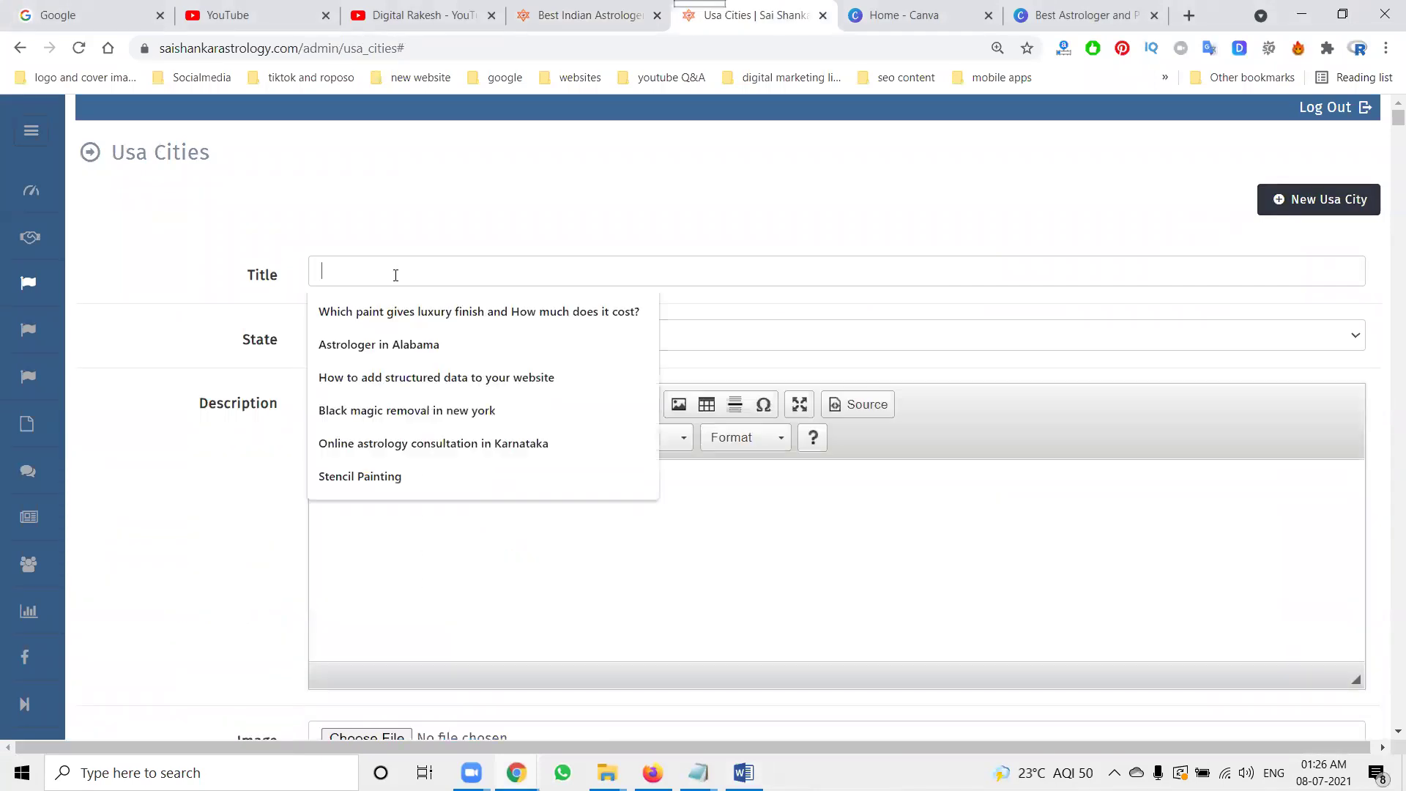
{"action": "key", "text": "ctrl+v"}
{"action": "left_click_drag", "start_coordinate": [605, 267], "coordinate": [738, 267]}
{"action": "key", "text": "BackSpace"}
Step: Fill the SEO title with the copied heading "Best Astrologer and Psychic in East Honolulu ,Hawaii"
{"action": "scroll", "coordinate": [464, 445], "scroll_direction": "down", "scroll_amount": 5}
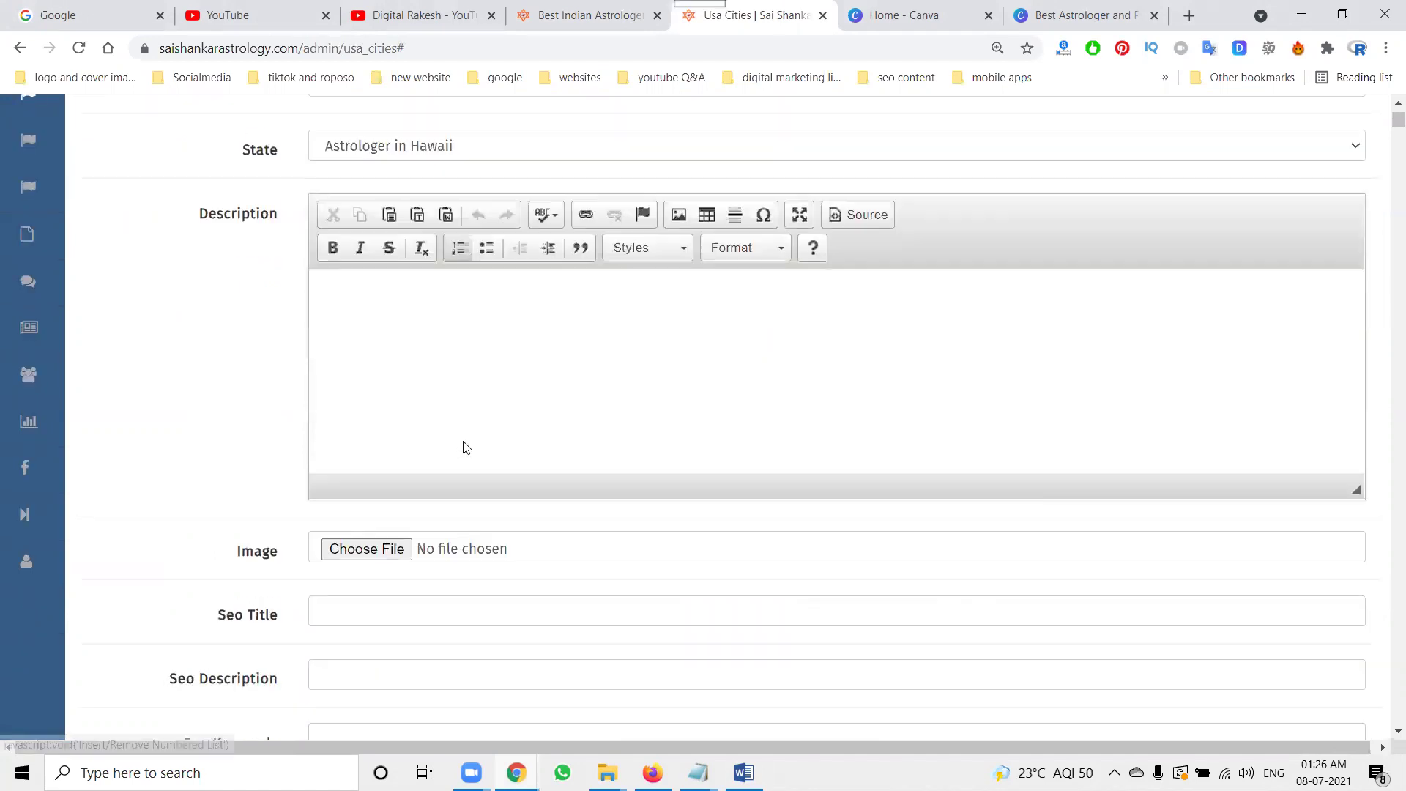
{"action": "left_click", "coordinate": [436, 432]}
{"action": "key", "text": "ctrl+v"}
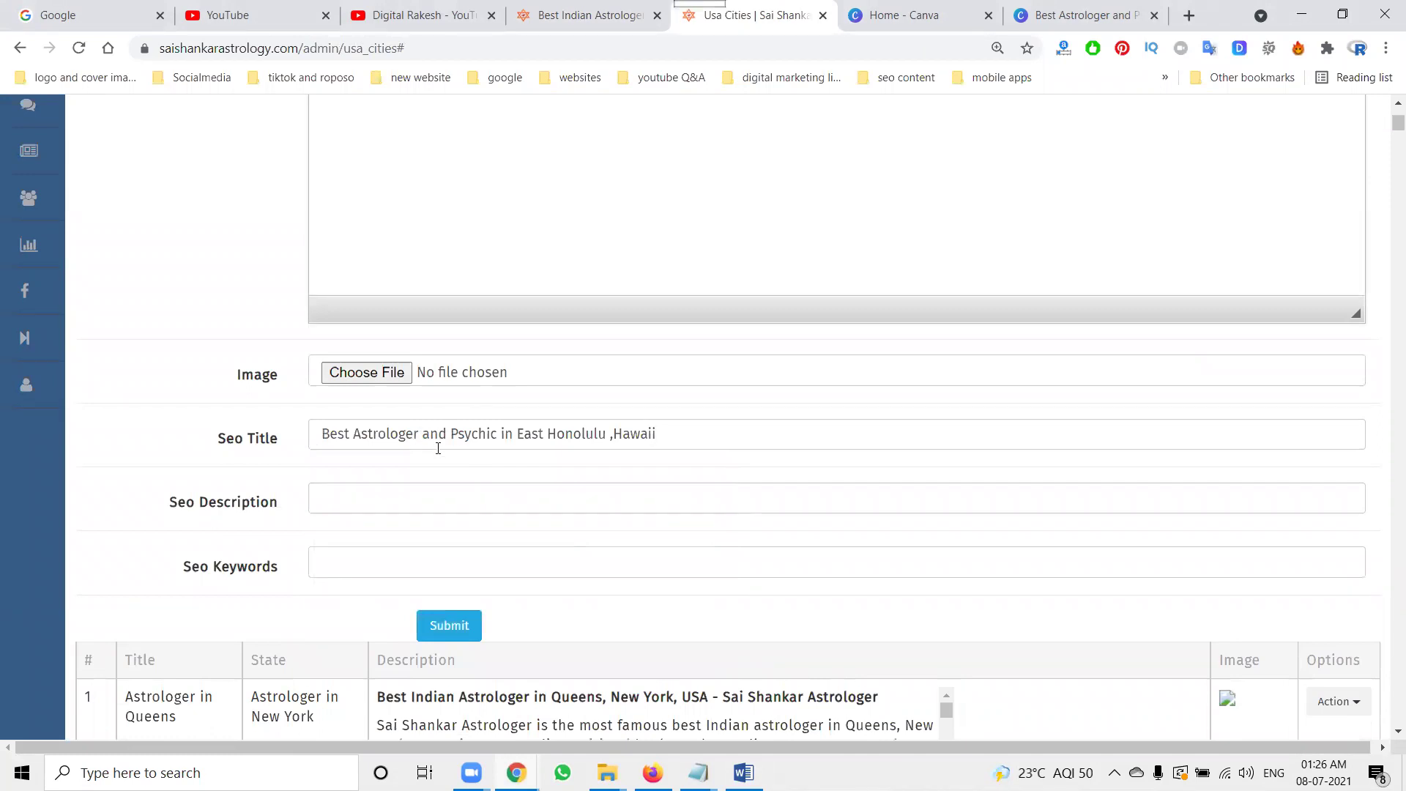
Step: Copy the entire East Honolulu document text from Word and paste it into the new city's description
{"action": "key", "text": "alt+Tab"}
{"action": "key", "text": "ctrl+a"}
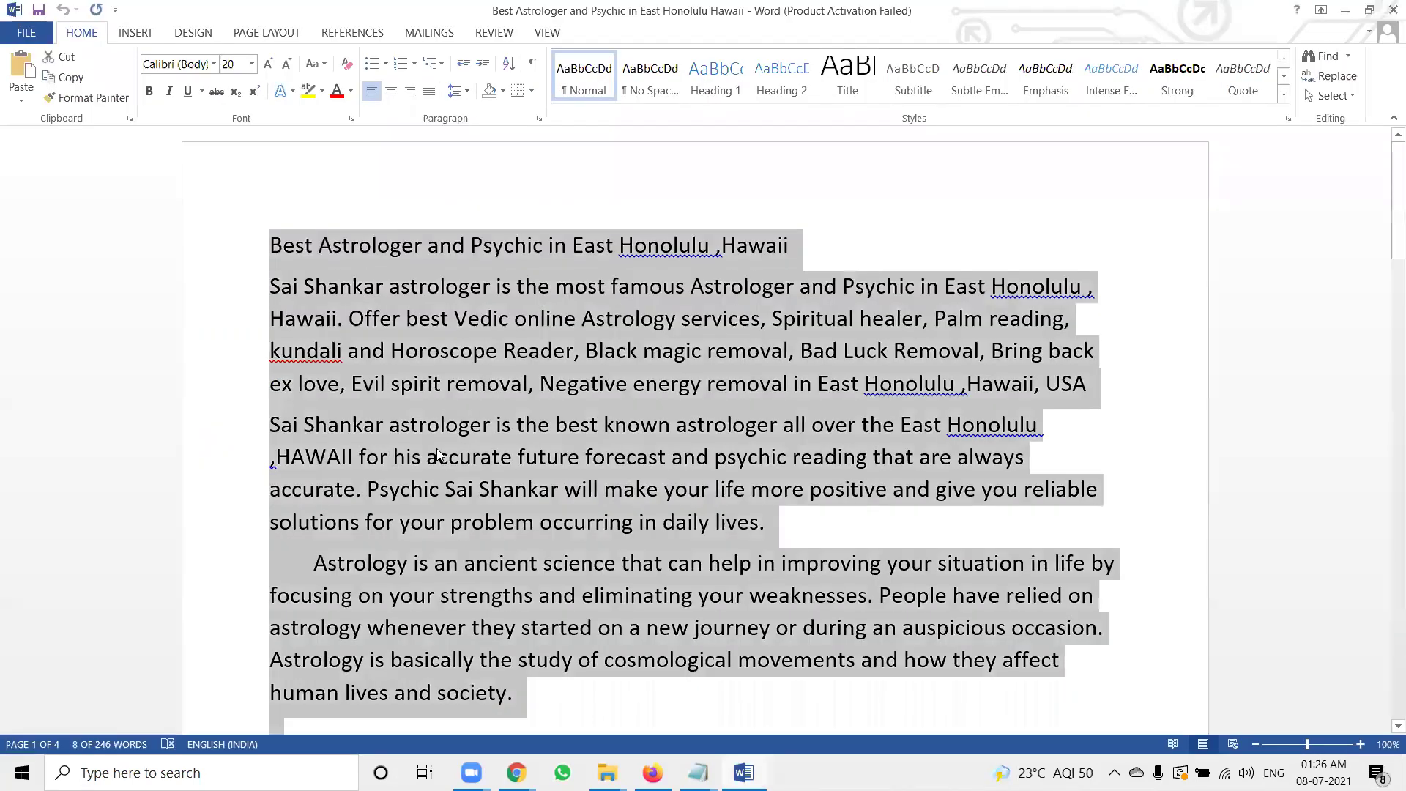
{"action": "key", "text": "alt+Tab"}
{"action": "left_click", "coordinate": [487, 225]}
{"action": "key", "text": "ctrl+v"}
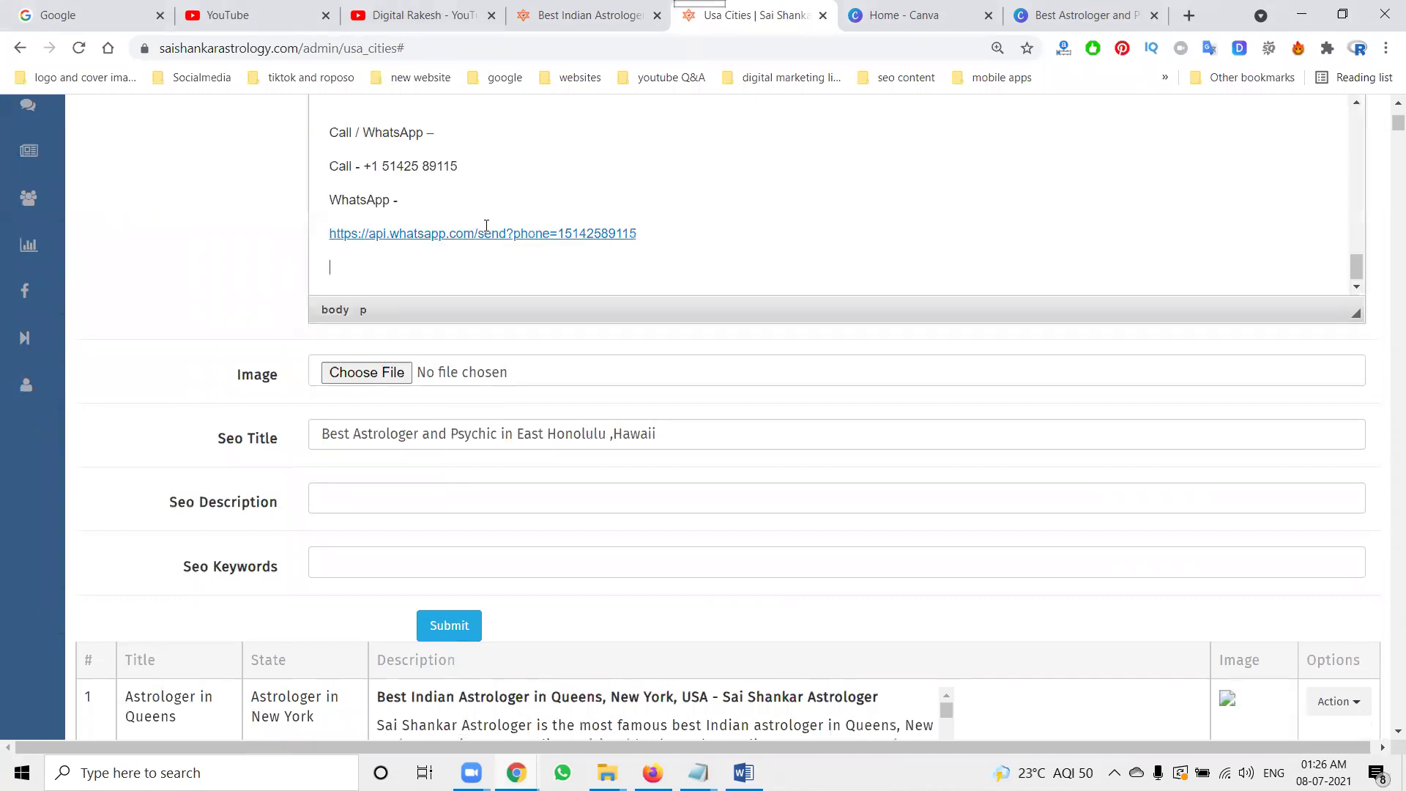
Step: Copy the description's first paragraph, starting "Sai Shankar astrologer is the most famous", into both the SEO description and the SEO keywords
{"action": "scroll", "coordinate": [486, 227], "scroll_direction": "up", "scroll_amount": 15}
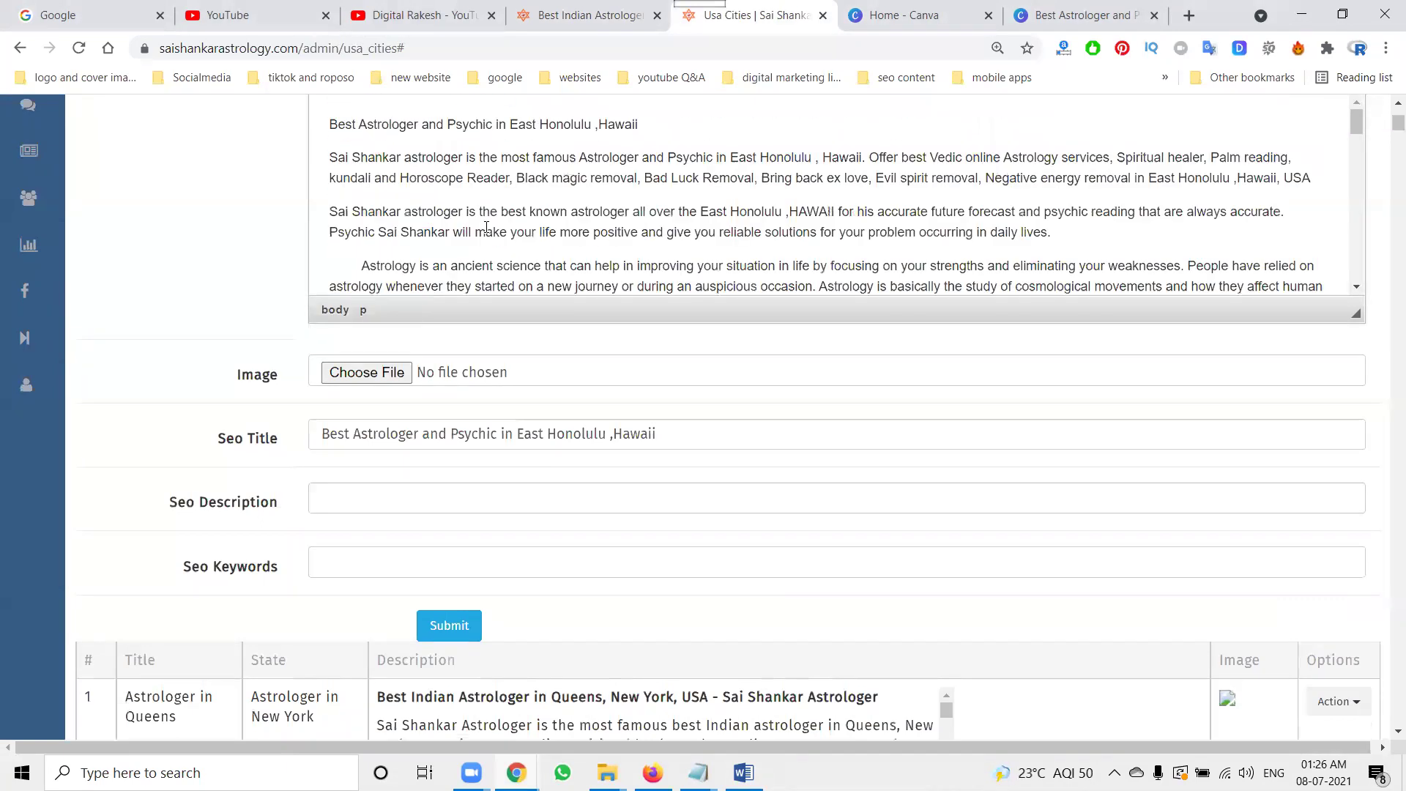
{"action": "triple_click", "coordinate": [496, 156]}
{"action": "scroll", "coordinate": [325, 335], "scroll_direction": "down", "scroll_amount": 1}
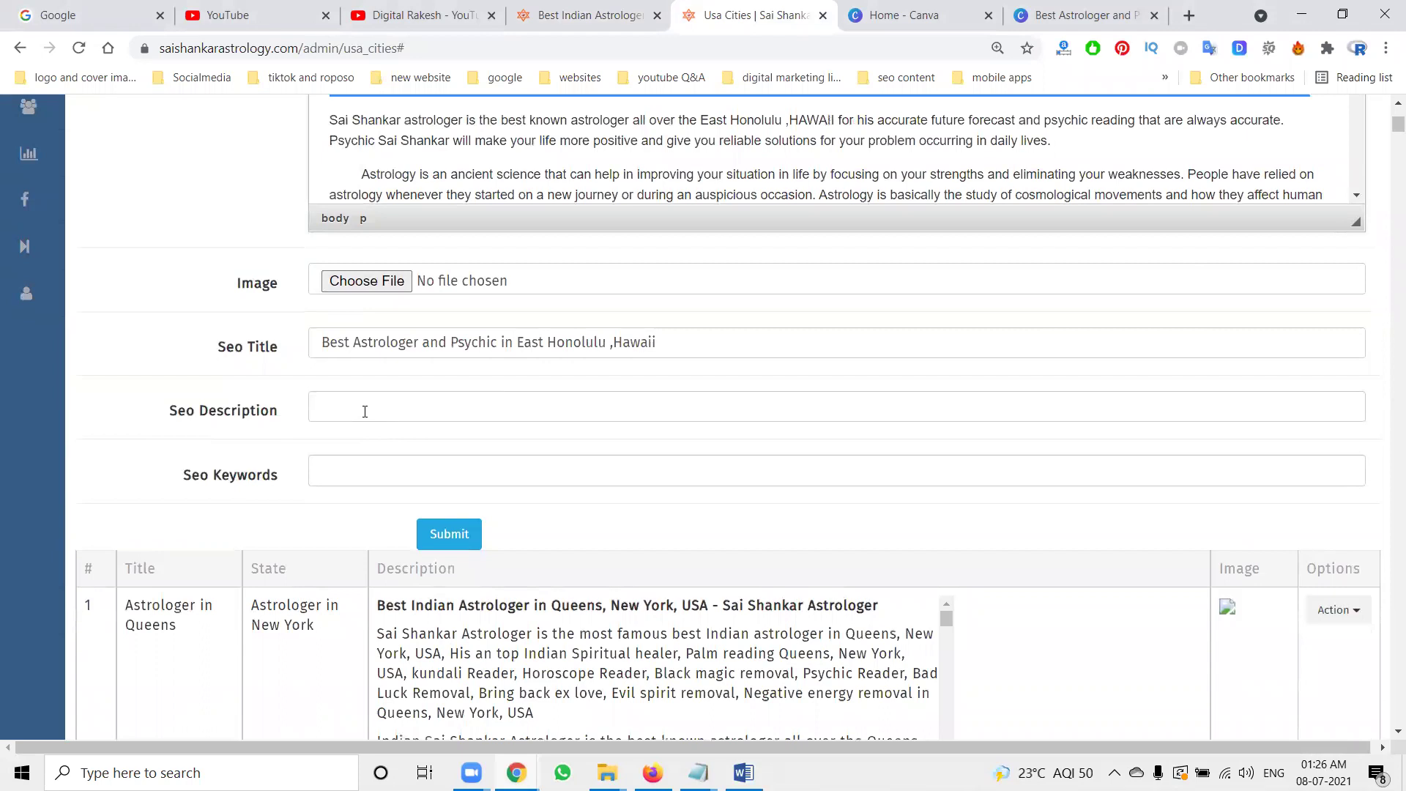
{"action": "left_click", "coordinate": [365, 412]}
{"action": "key", "text": "ctrl+v"}
{"action": "left_click", "coordinate": [367, 461]}
{"action": "key", "text": "ctrl+v"}
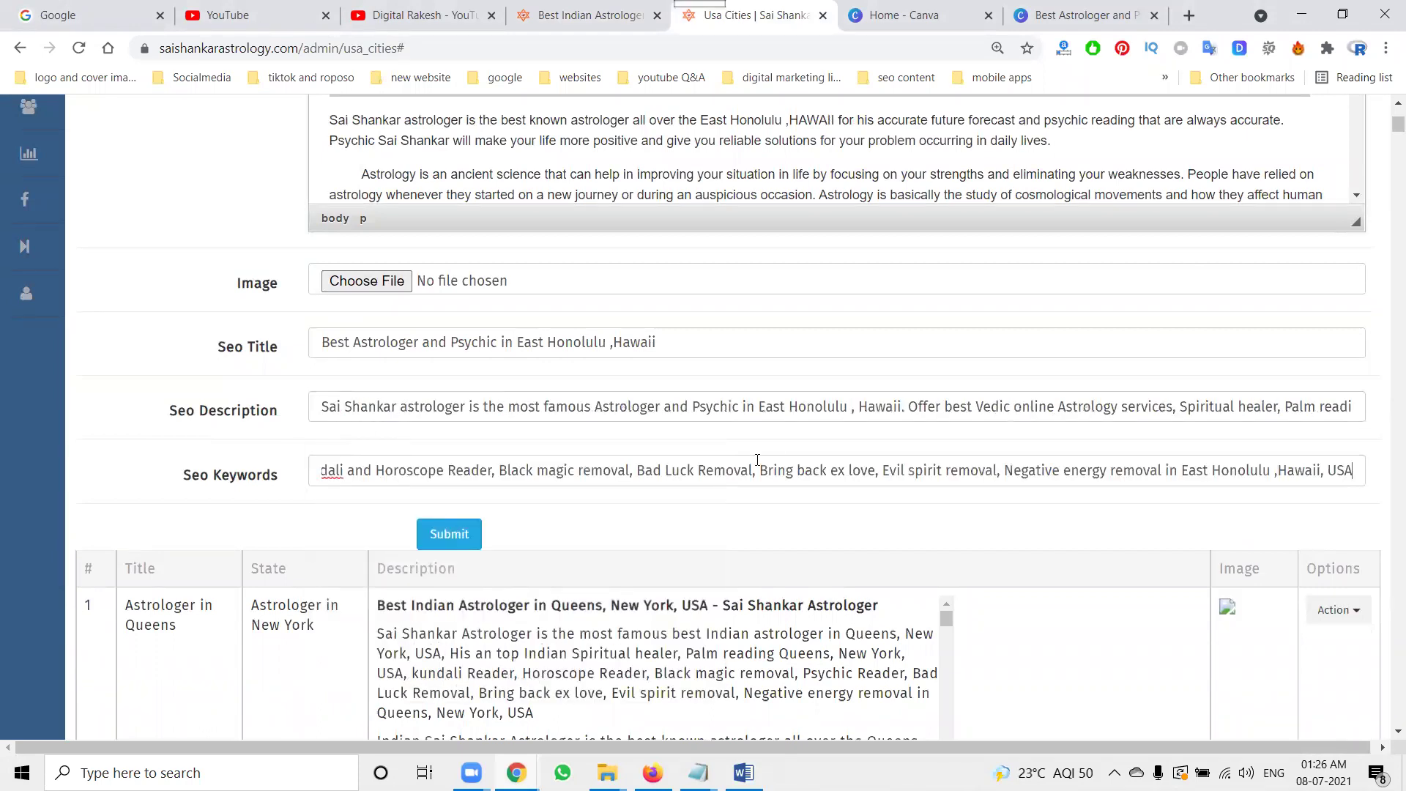
Step: Extend the SEO title with ", Offer best Vedic online Astrology services located near by me", copying the services phrase from the SEO description
{"action": "left_click_drag", "start_coordinate": [912, 406], "coordinate": [1172, 404]}
{"action": "key", "text": "ctrl+c"}
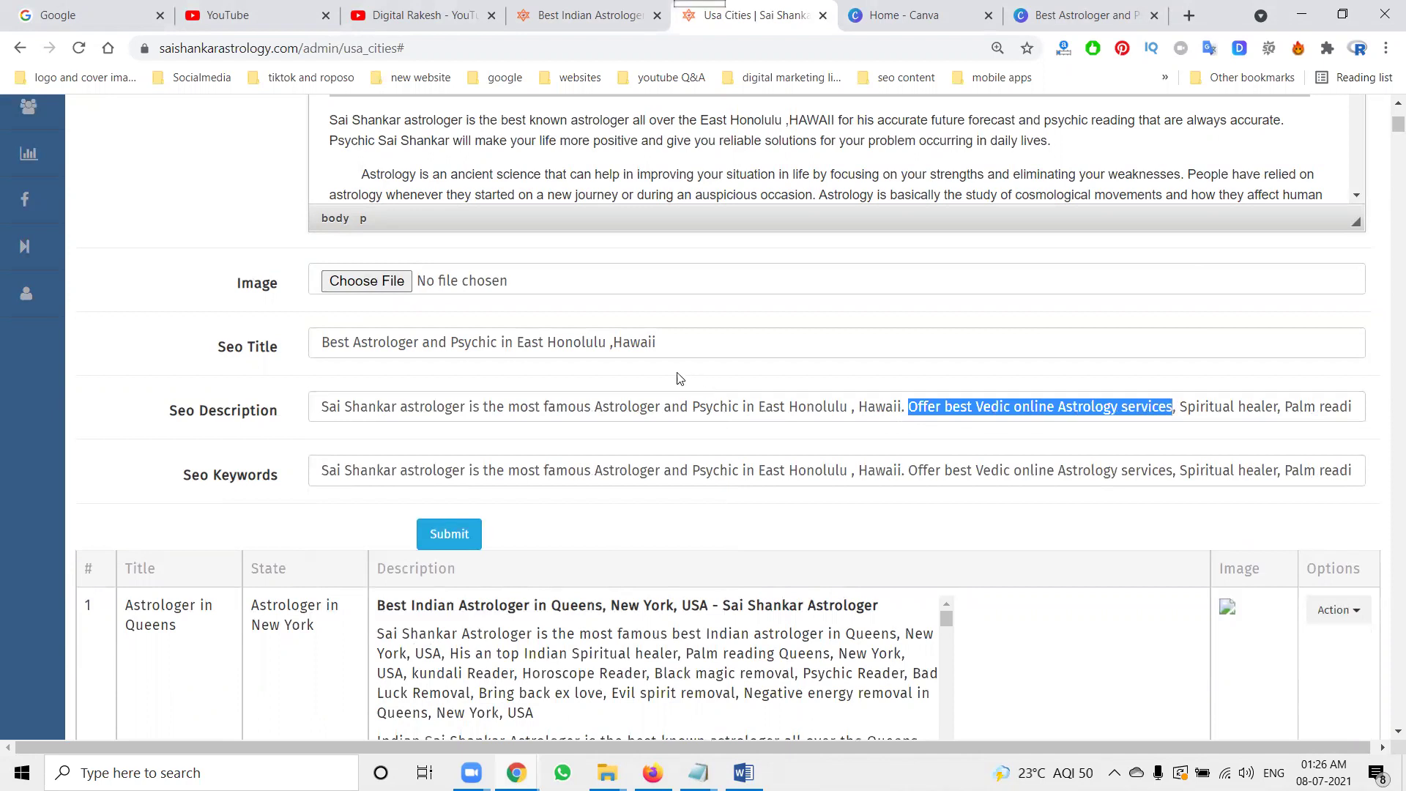
{"action": "left_click", "coordinate": [692, 336]}
{"action": "type", "text": ","}
{"action": "key", "text": "ctrl+v"}
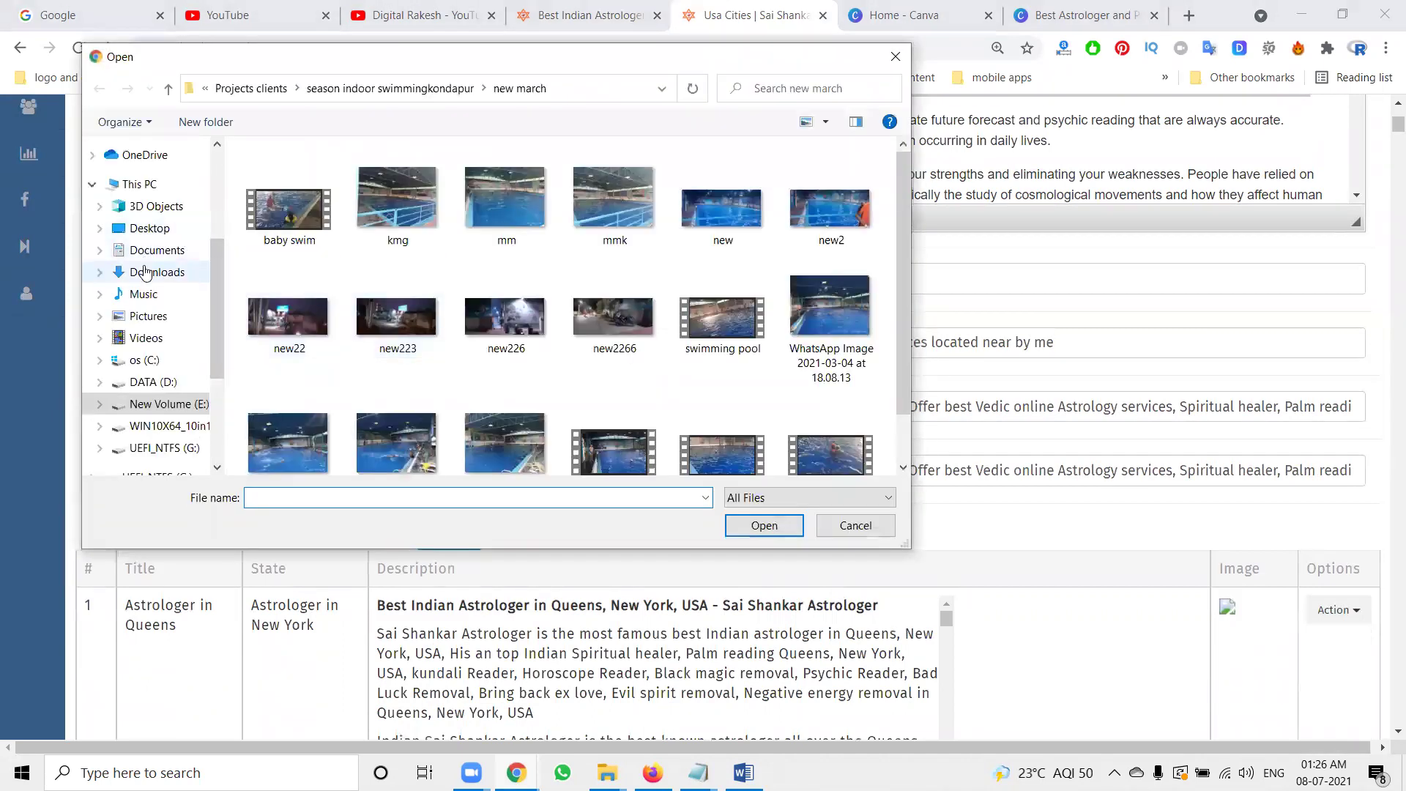
Step: Attach Astrologer in Hawaii.jpg from Downloads as the city's image and submit the new city entry
{"action": "left_click", "coordinate": [145, 272]}
{"action": "left_click", "coordinate": [254, 246]}
{"action": "double_click", "coordinate": [255, 245]}
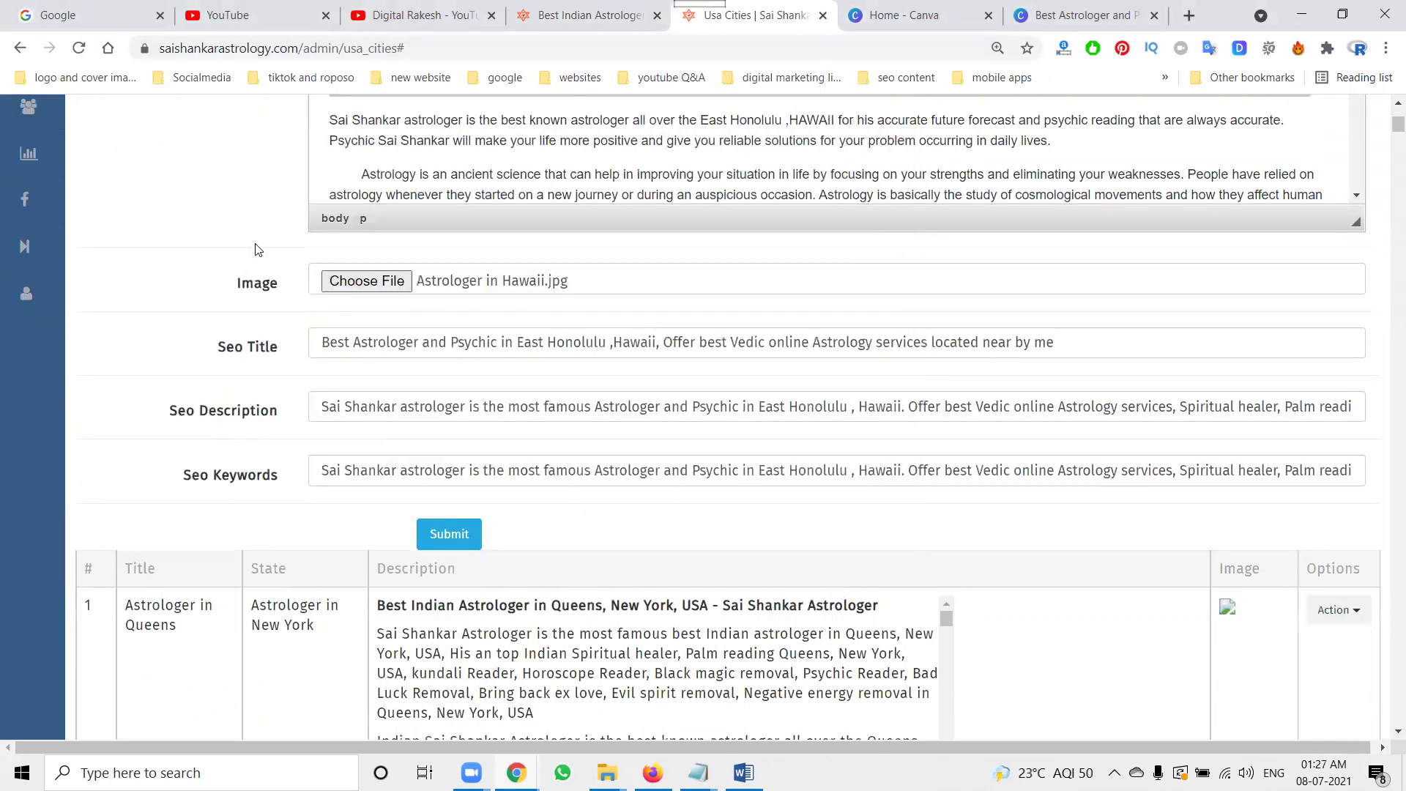
{"action": "scroll", "coordinate": [565, 372], "scroll_direction": "up", "scroll_amount": 5}
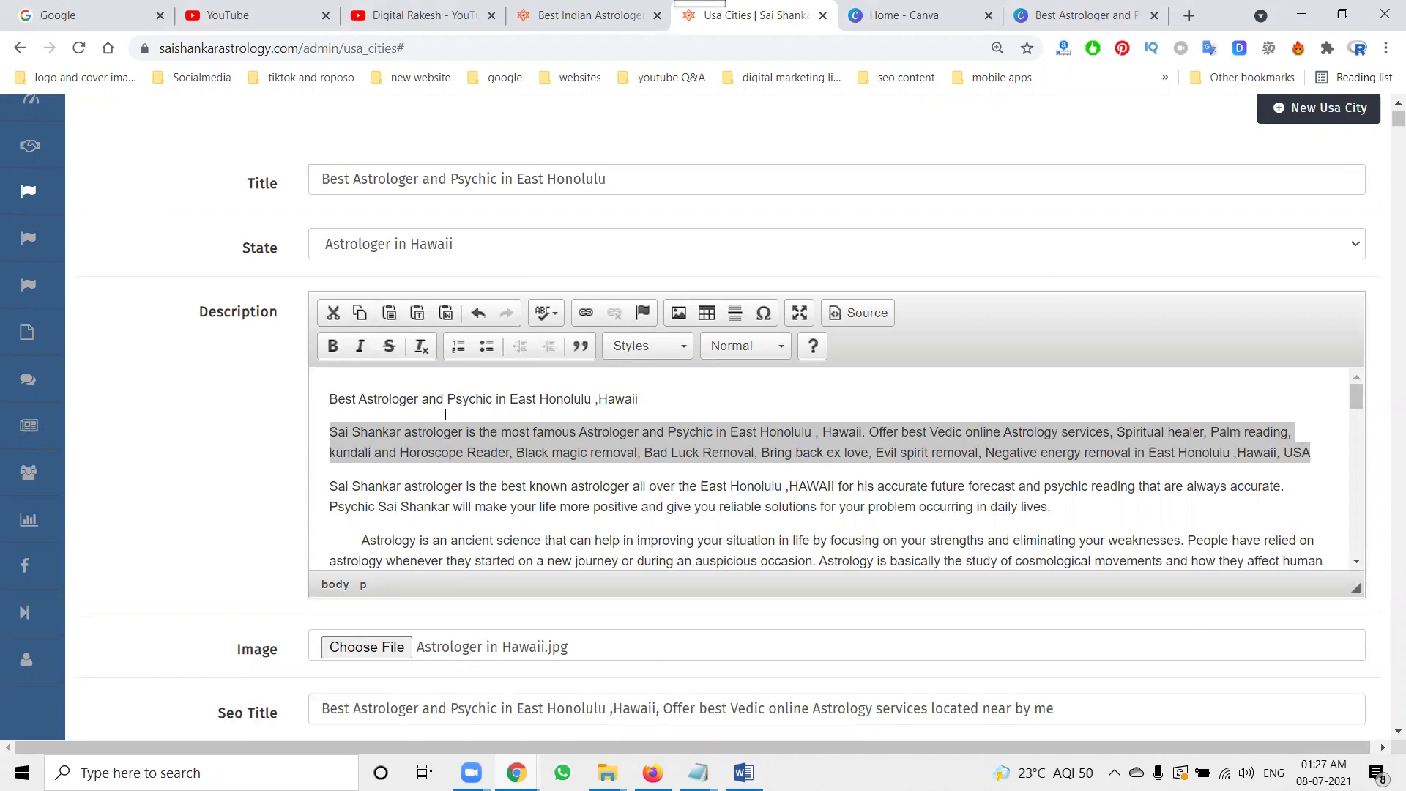
{"action": "scroll", "coordinate": [445, 414], "scroll_direction": "down", "scroll_amount": 5}
{"action": "scroll", "coordinate": [446, 414], "scroll_direction": "down", "scroll_amount": 5}
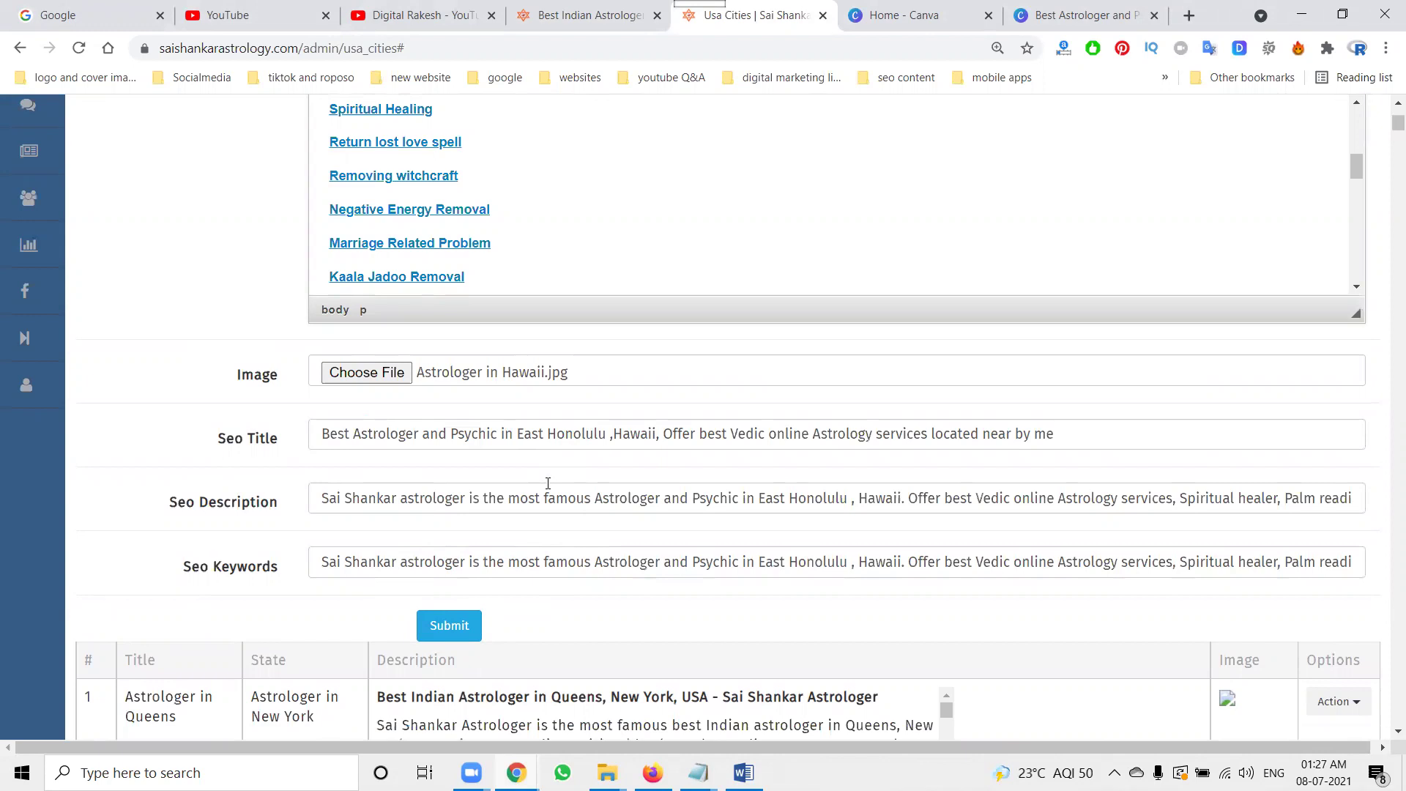
{"action": "left_click", "coordinate": [441, 632]}
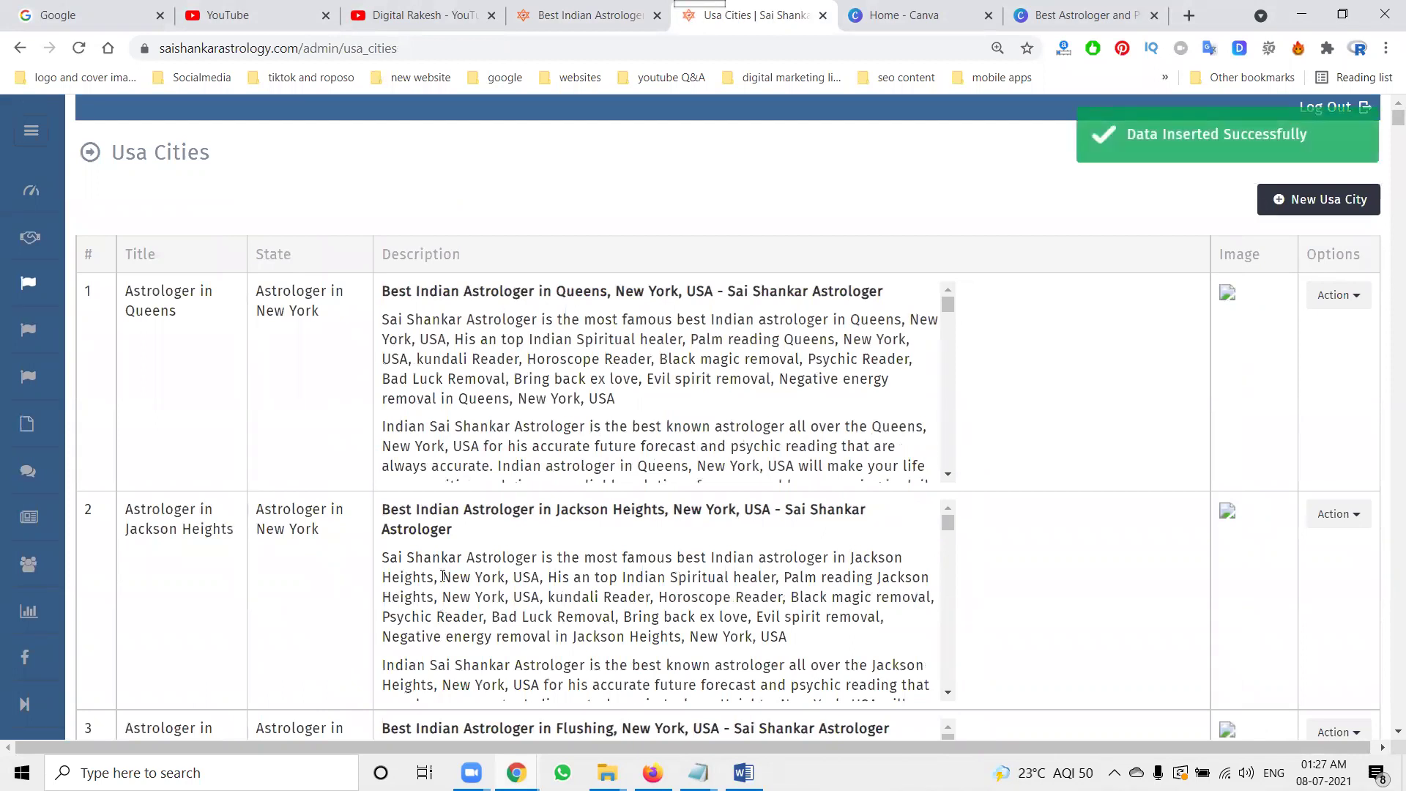
Step: Reload the public Astrologer in Hawaii page and check its Hawaii cities list for the new entry
{"action": "left_click", "coordinate": [558, 17]}
{"action": "scroll", "coordinate": [545, 279], "scroll_direction": "down", "scroll_amount": 10}
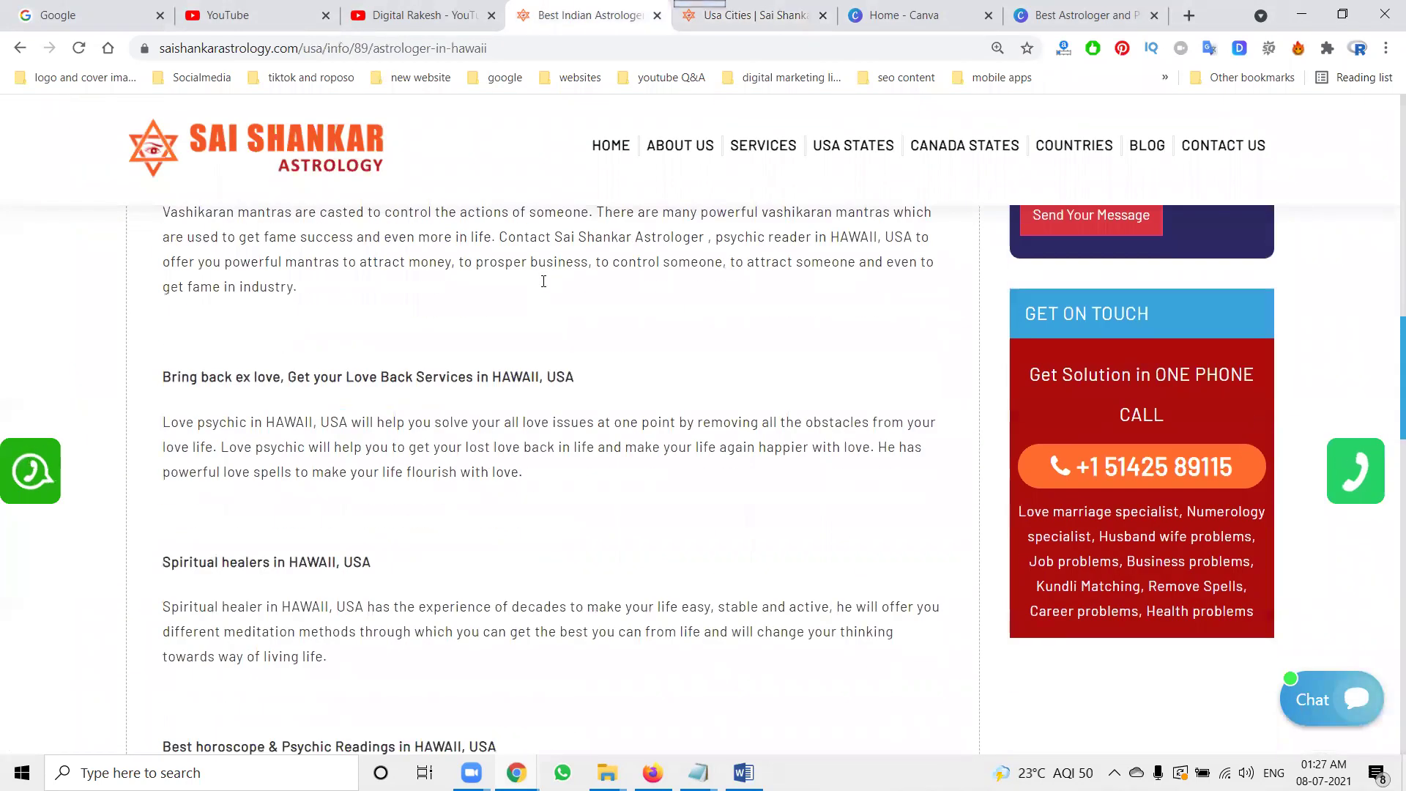
{"action": "scroll", "coordinate": [543, 281], "scroll_direction": "down", "scroll_amount": 15}
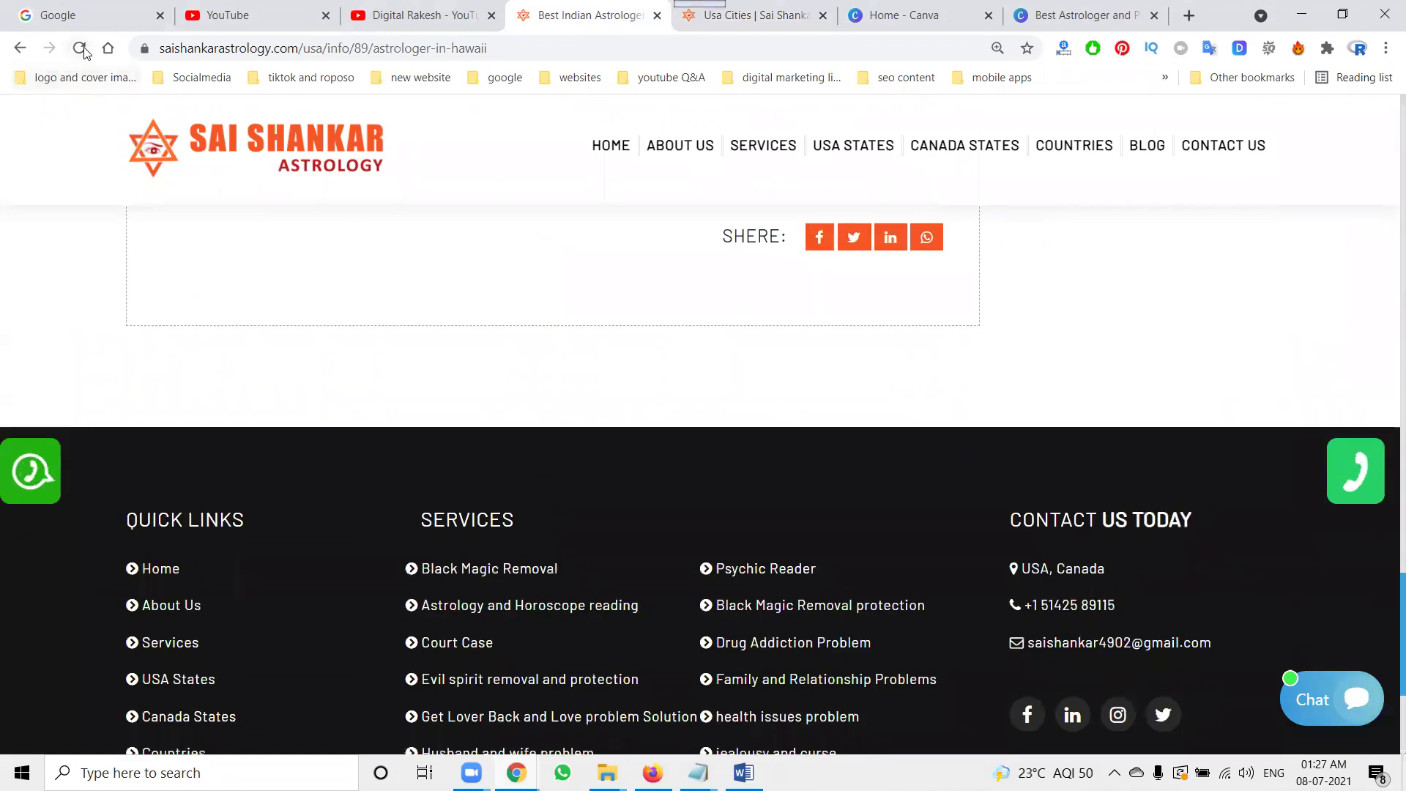
{"action": "left_click", "coordinate": [79, 49]}
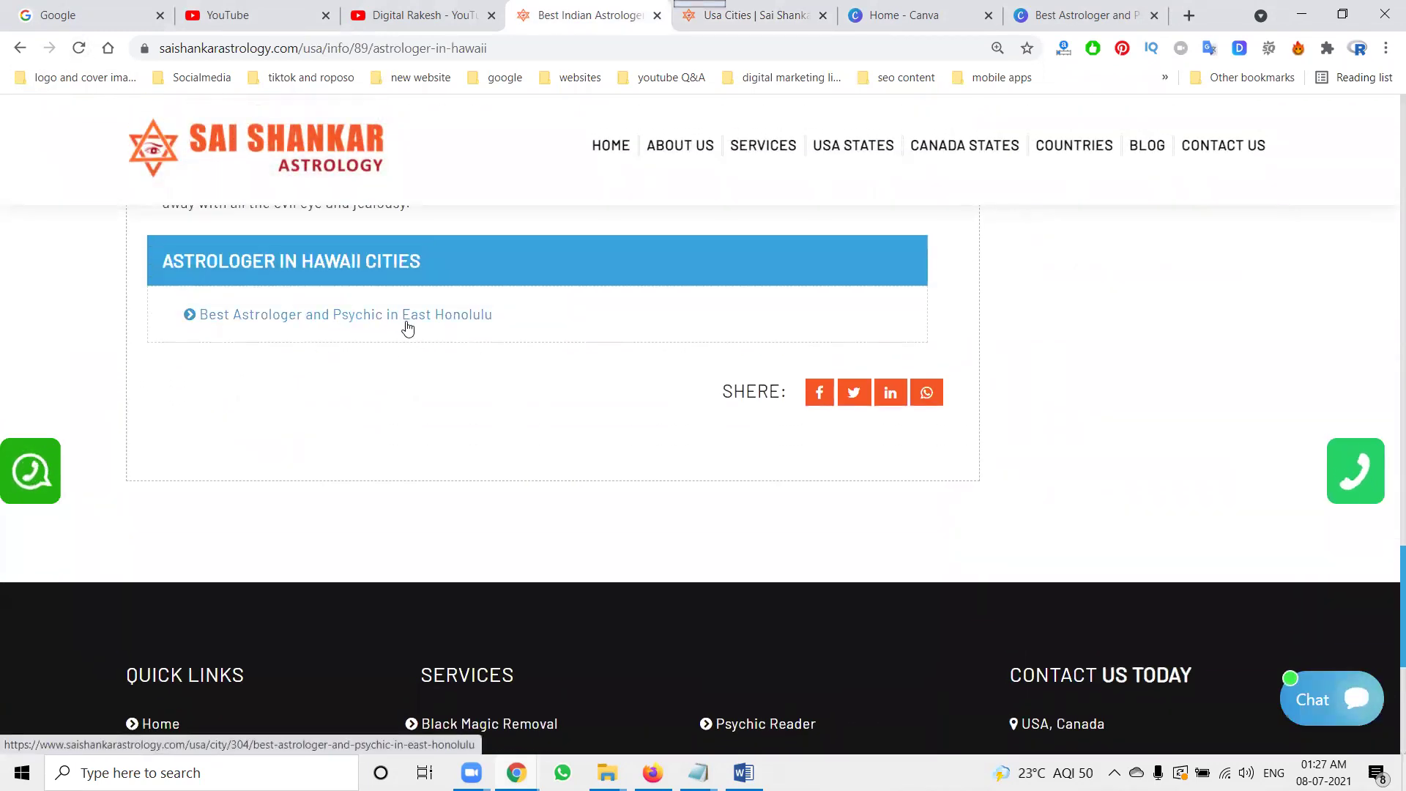
Step: Find the East Honolulu entry at the end of the admin's USA cities list and open it for editing
{"action": "left_click", "coordinate": [760, 22]}
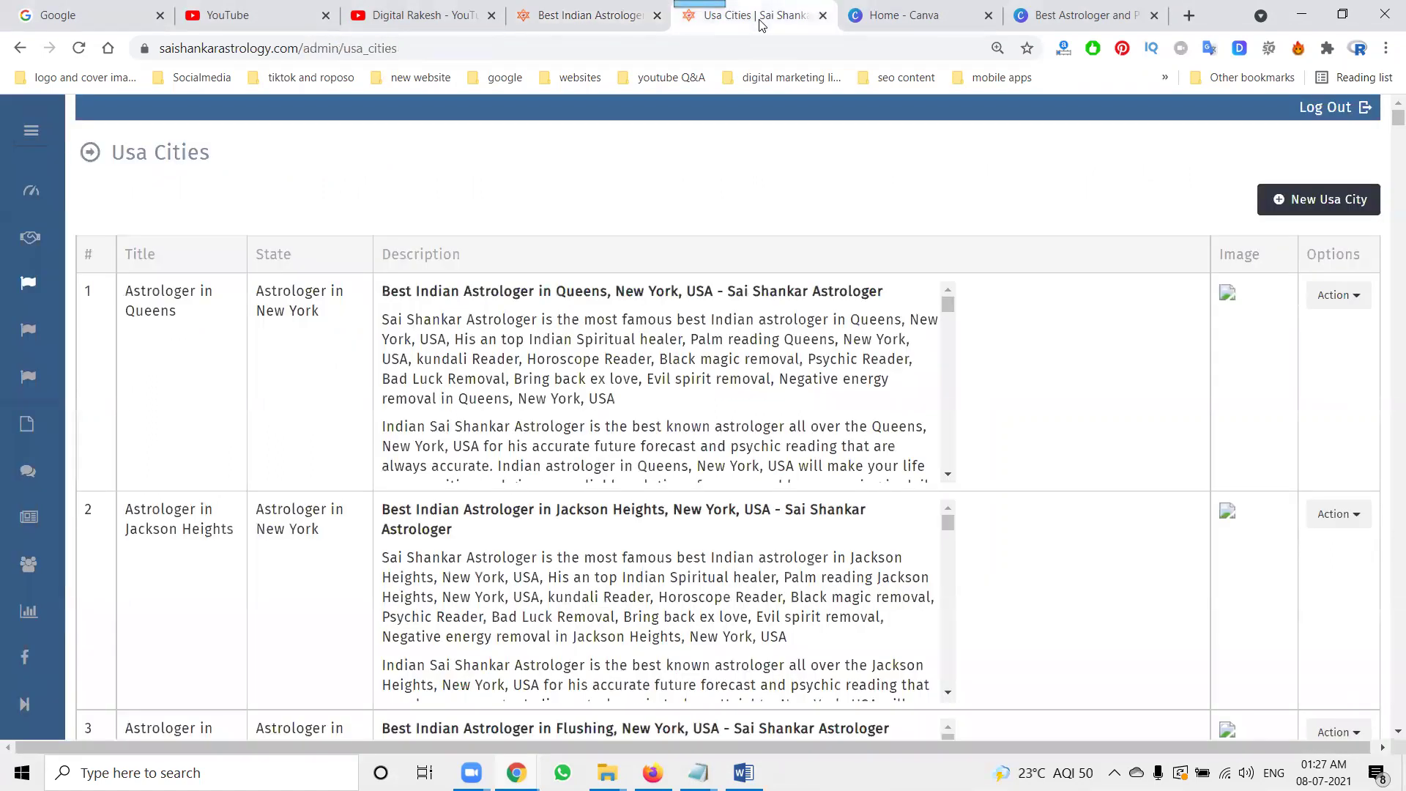
{"action": "scroll", "coordinate": [232, 392], "scroll_direction": "down", "scroll_amount": 3}
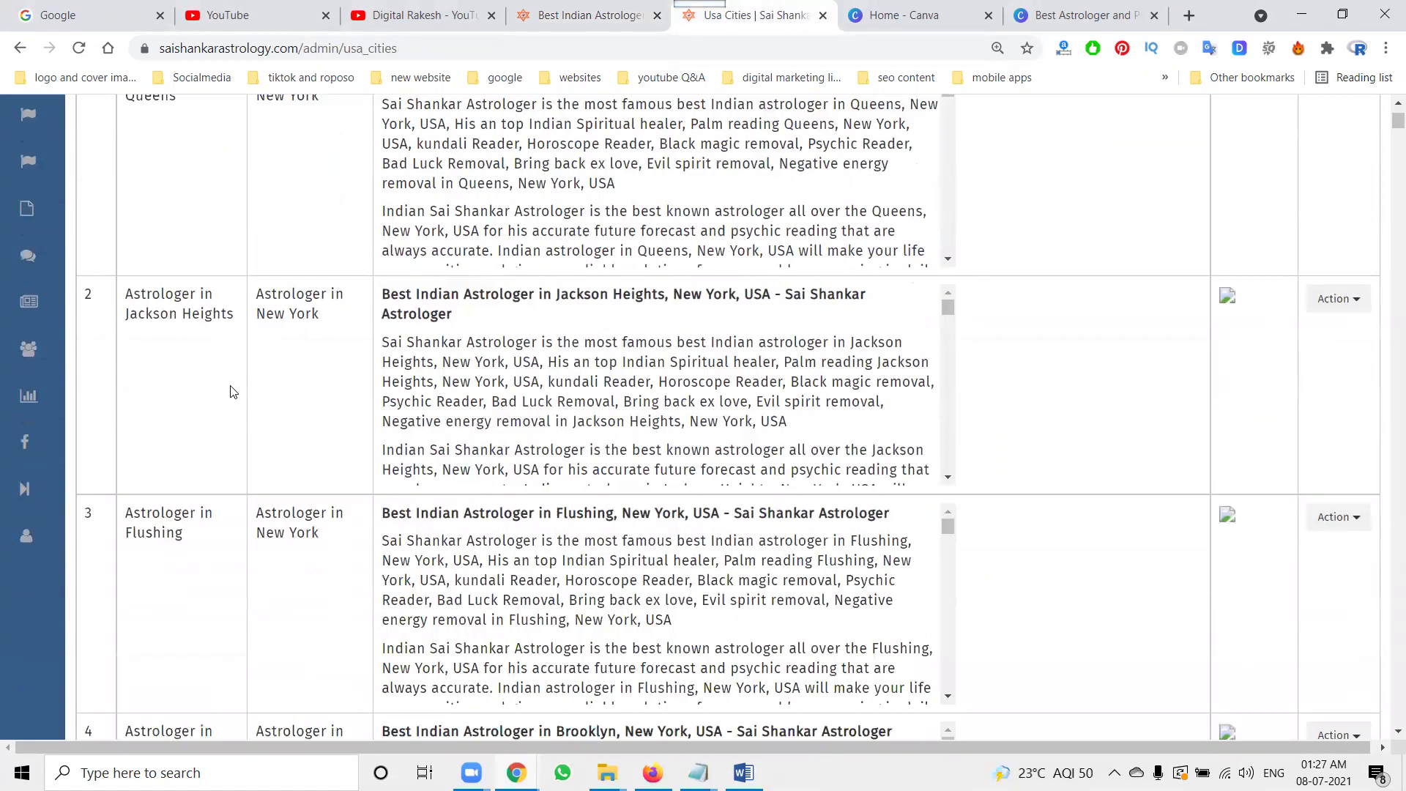
{"action": "scroll", "coordinate": [232, 392], "scroll_direction": "down", "scroll_amount": 15}
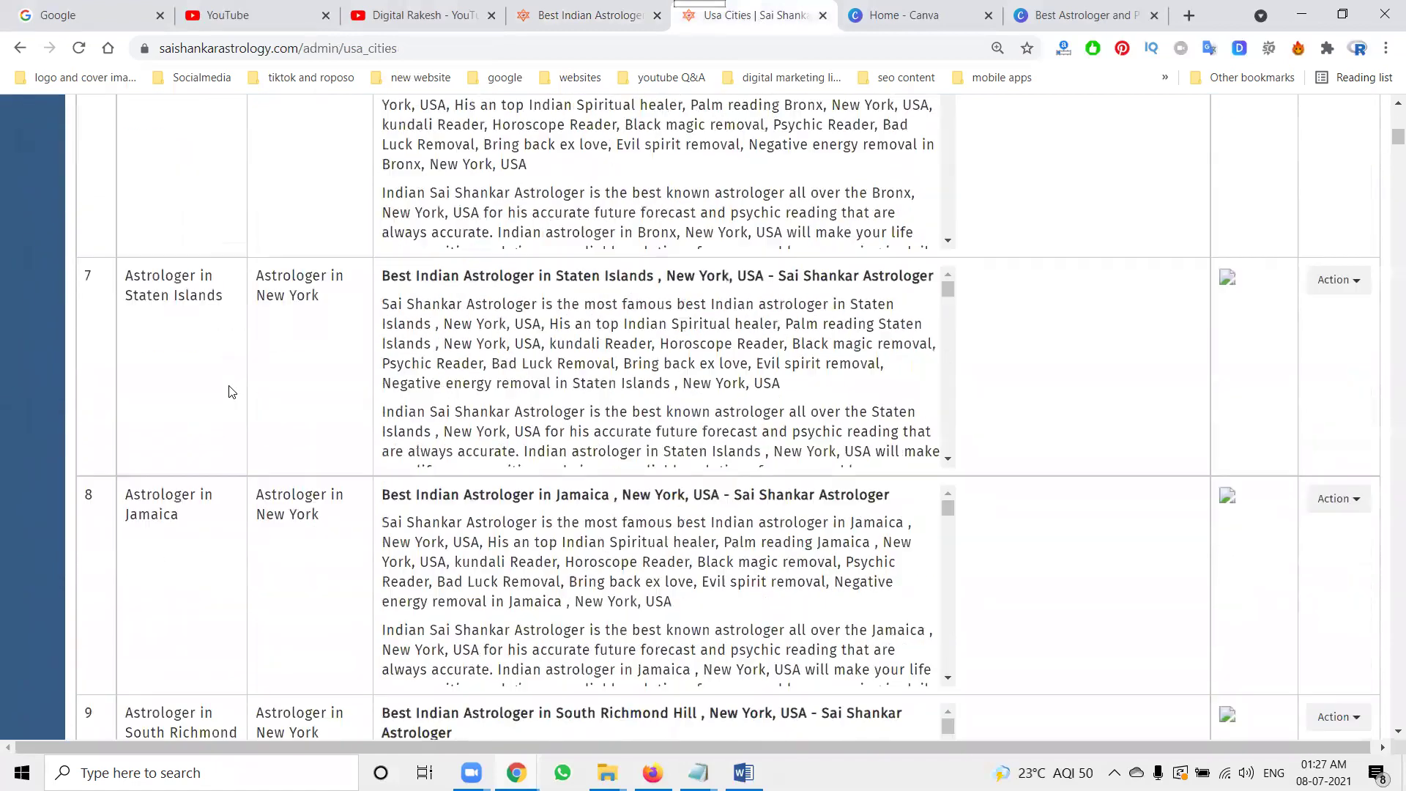
{"action": "scroll", "coordinate": [231, 391], "scroll_direction": "down", "scroll_amount": 15}
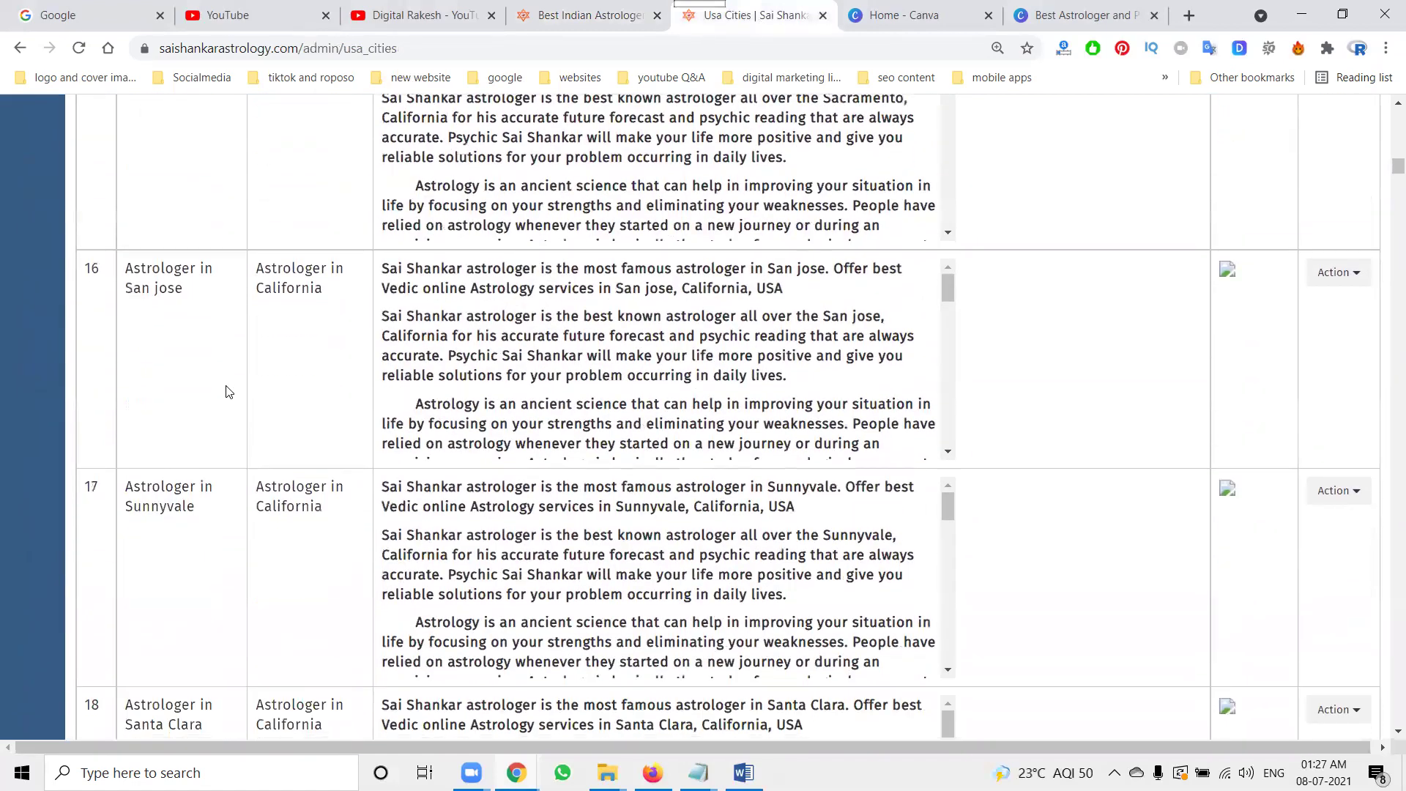
{"action": "scroll", "coordinate": [232, 391], "scroll_direction": "down", "scroll_amount": 4}
{"action": "left_click_drag", "start_coordinate": [1397, 183], "coordinate": [1391, 721]}
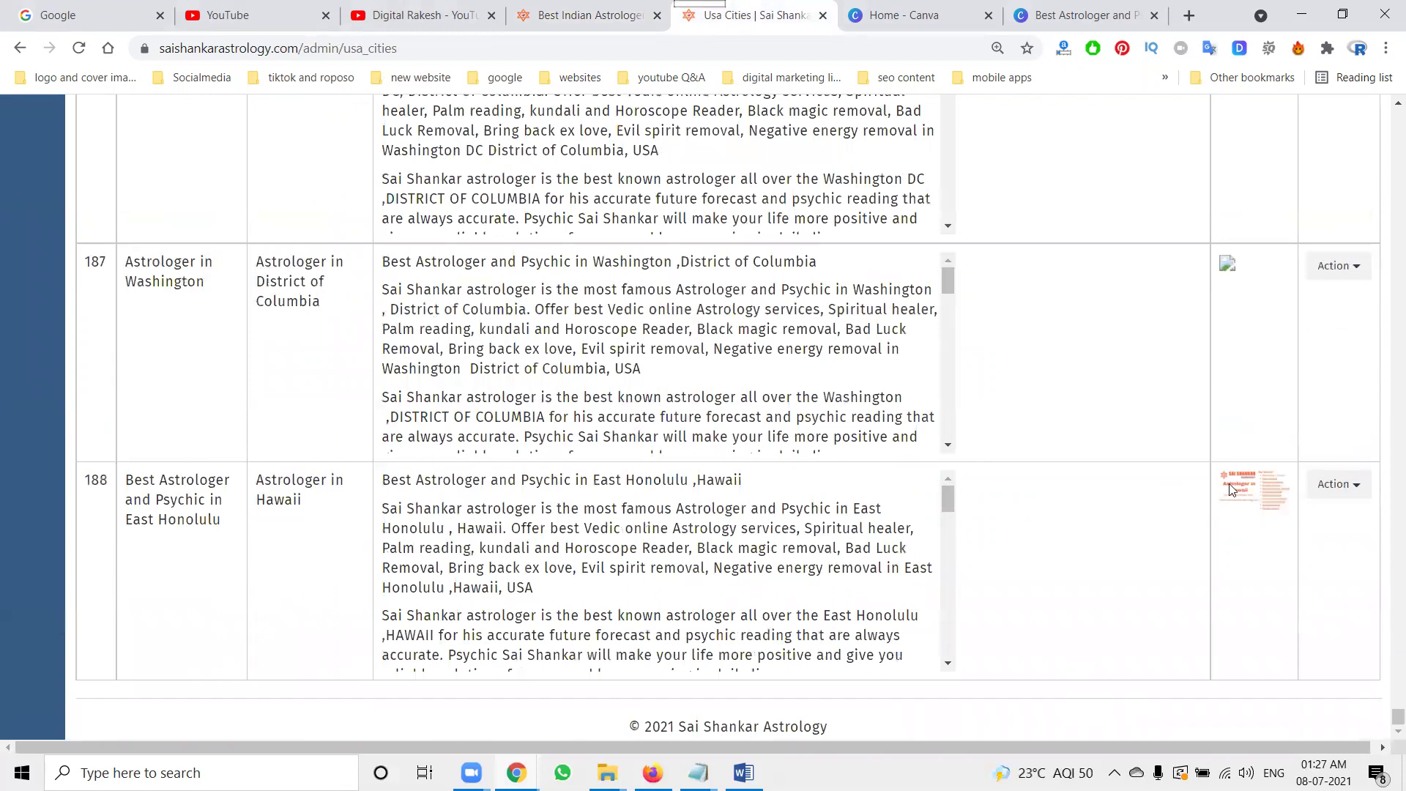
{"action": "left_click", "coordinate": [1338, 484]}
{"action": "left_click", "coordinate": [1295, 517]}
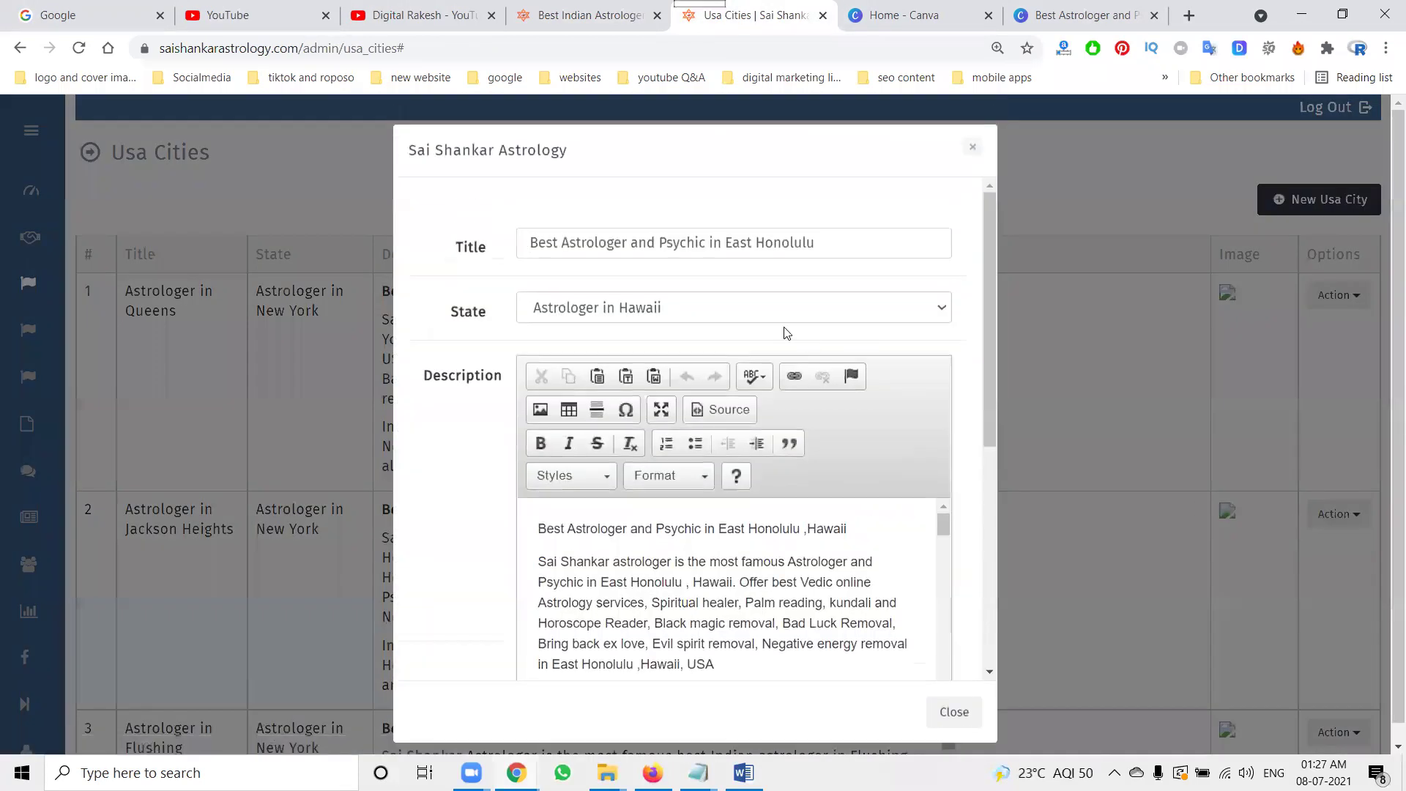
Step: Shorten the entry's title to "Astrologer in East Honolulu" and submit the change
{"action": "double_click", "coordinate": [685, 241]}
{"action": "key", "text": "BackSpace"}
{"action": "key", "text": "BackSpace"}
{"action": "key", "text": "BackSpace"}
{"action": "key", "text": "BackSpace"}
{"action": "key", "text": "BackSpace"}
{"action": "key", "text": "BackSpace"}
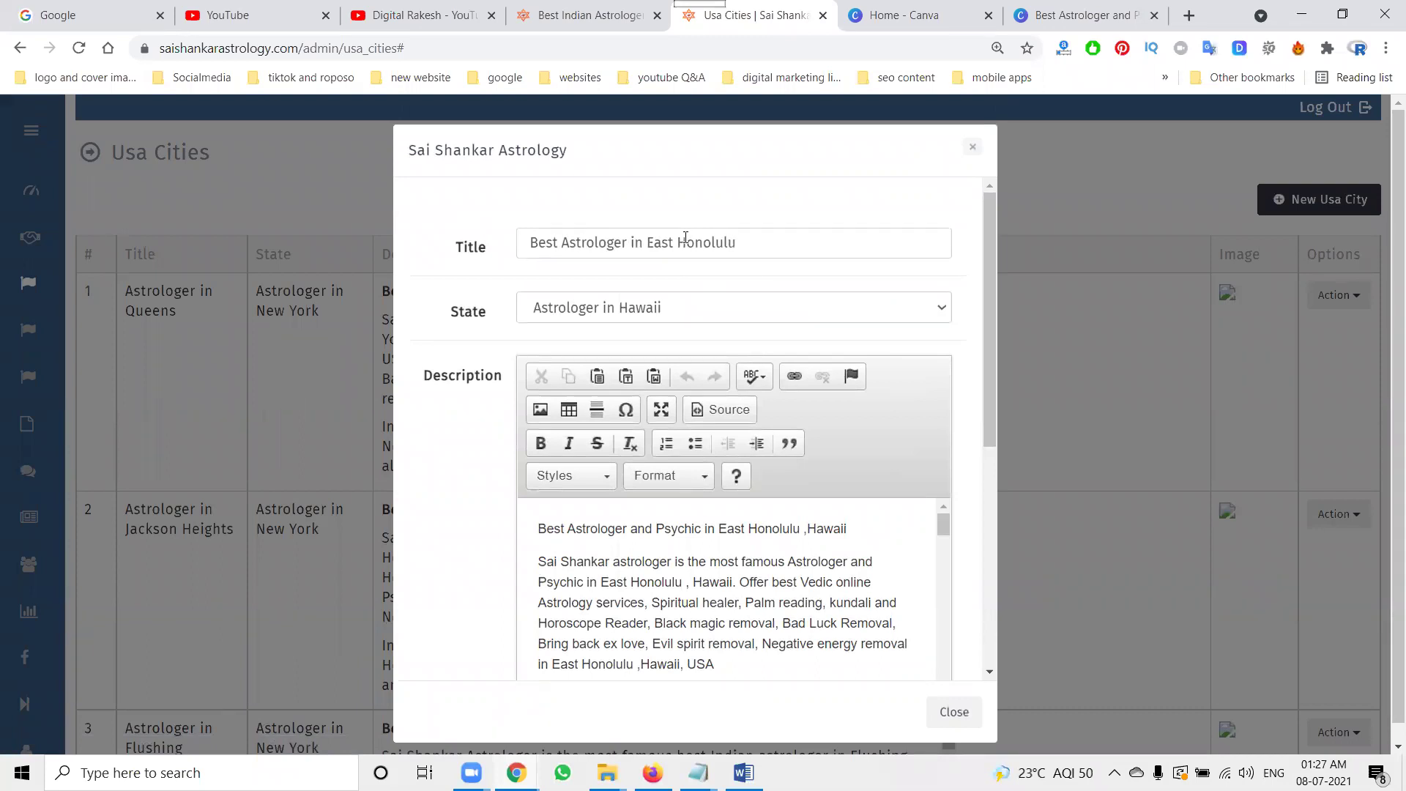
{"action": "key", "text": "Delete"}
{"action": "double_click", "coordinate": [540, 241]}
{"action": "key", "text": "Delete"}
{"action": "key", "text": "Delete"}
{"action": "scroll", "coordinate": [452, 386], "scroll_direction": "down", "scroll_amount": 5}
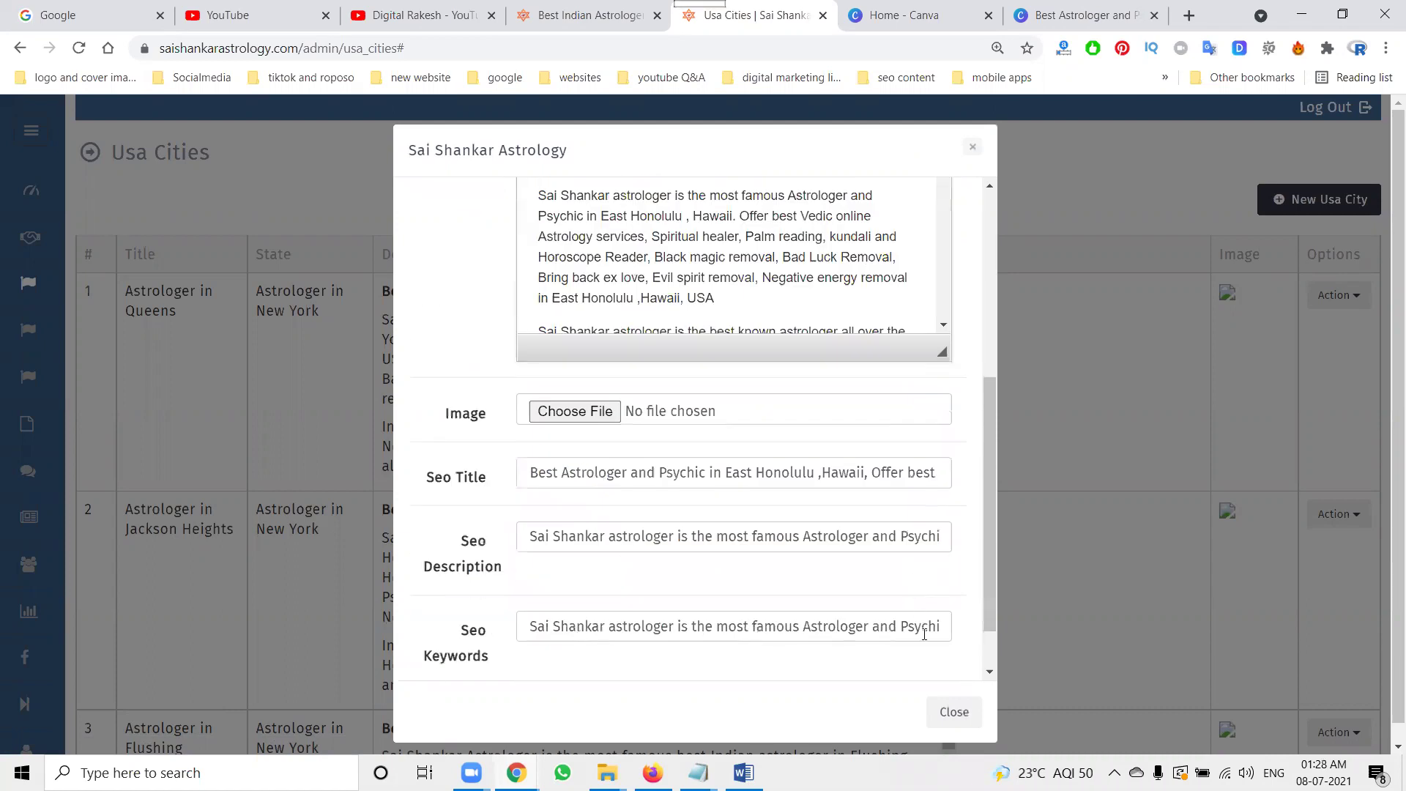
{"action": "scroll", "coordinate": [935, 665], "scroll_direction": "down", "scroll_amount": 1}
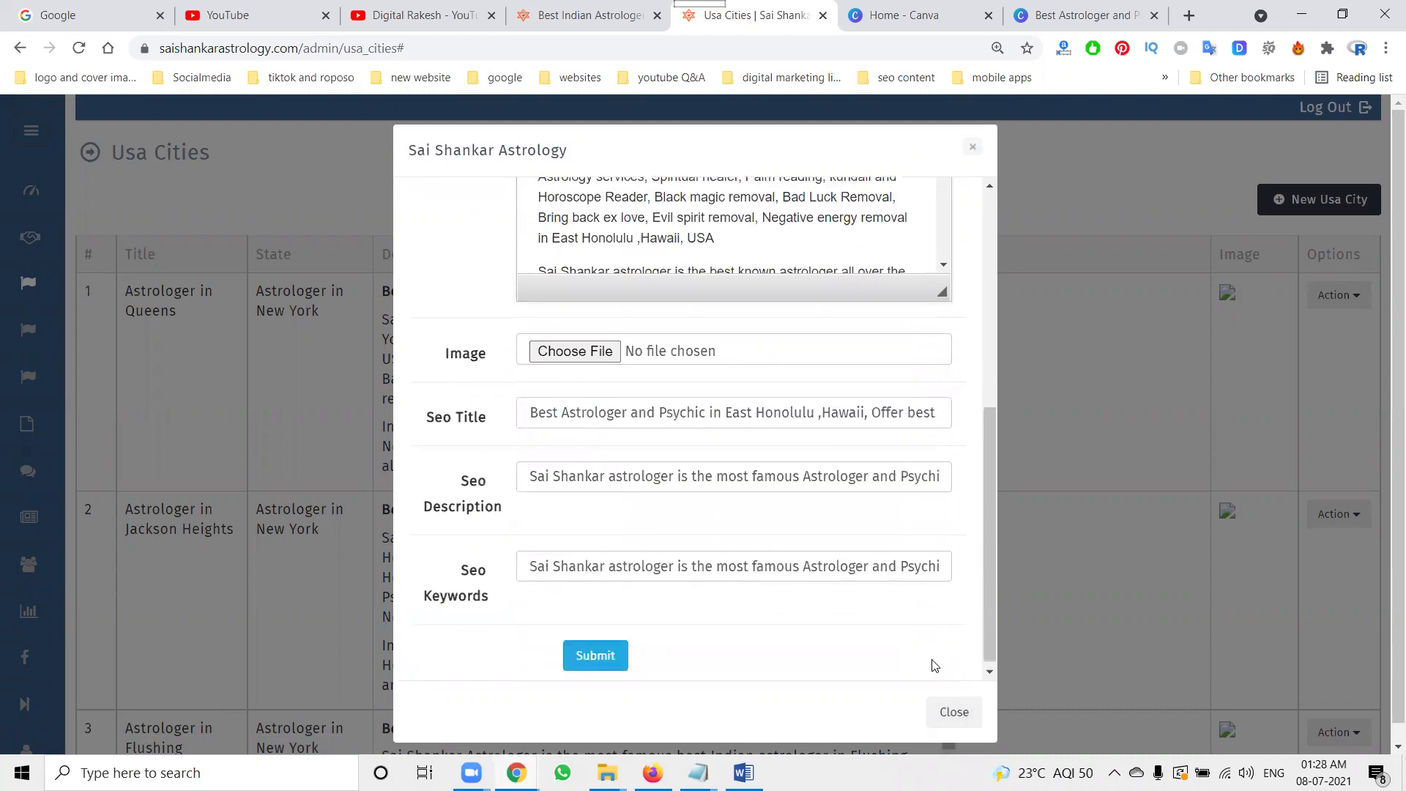
{"action": "left_click", "coordinate": [586, 654]}
Step: Reload the public Hawaii page, open its East Honolulu city link and select the page's full URL
{"action": "left_click", "coordinate": [589, 15]}
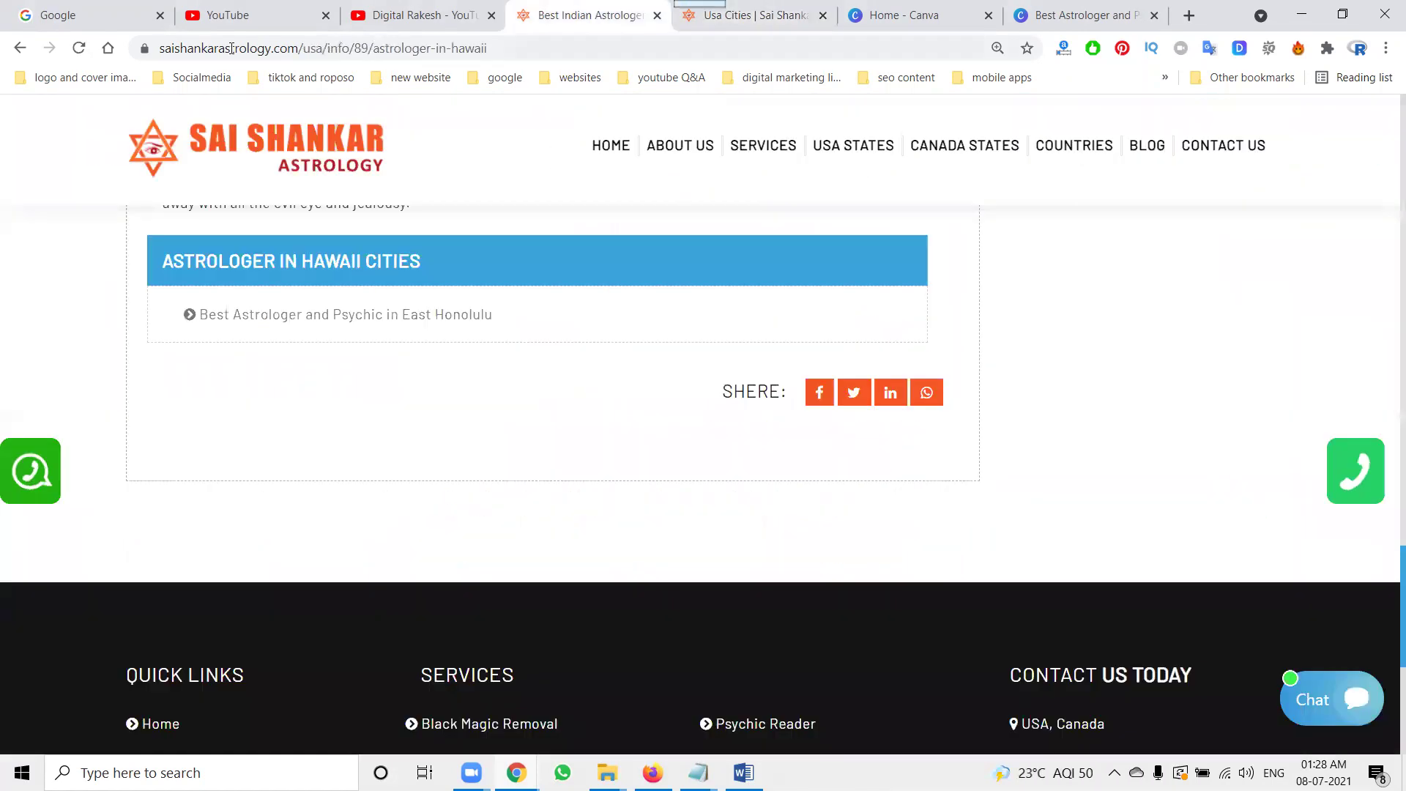
{"action": "key", "text": "F5"}
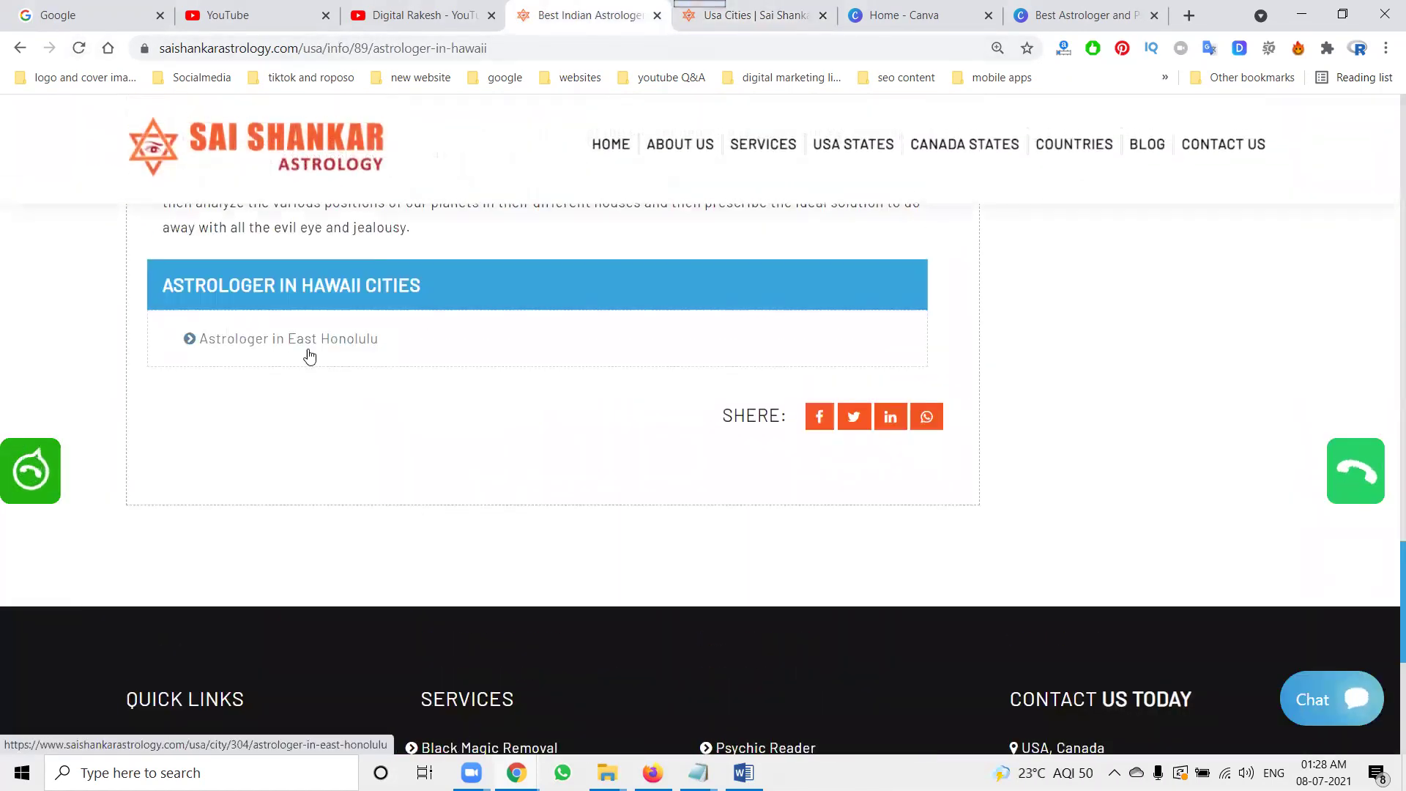
{"action": "left_click", "coordinate": [308, 350]}
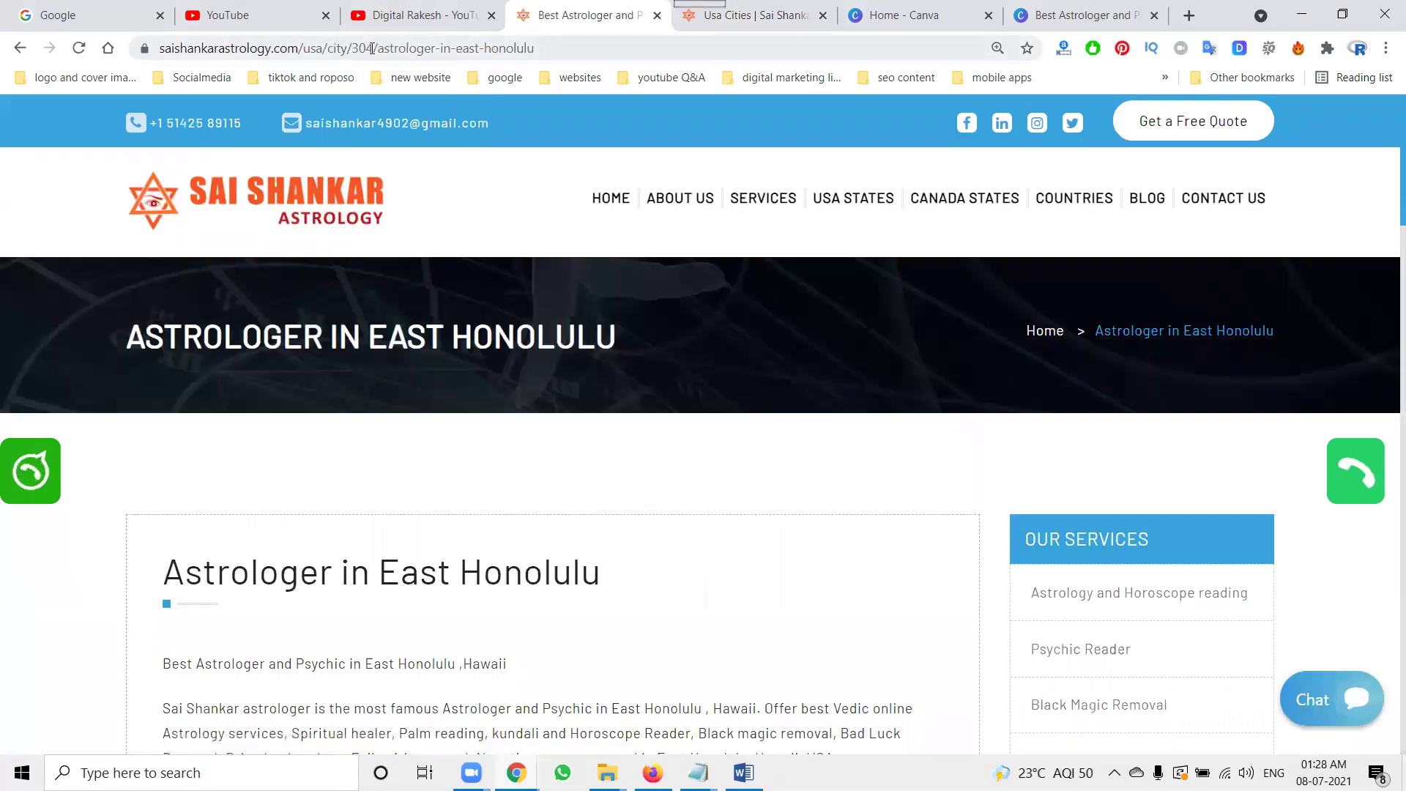
{"action": "left_click", "coordinate": [372, 48]}
{"action": "double_click", "coordinate": [550, 48]}
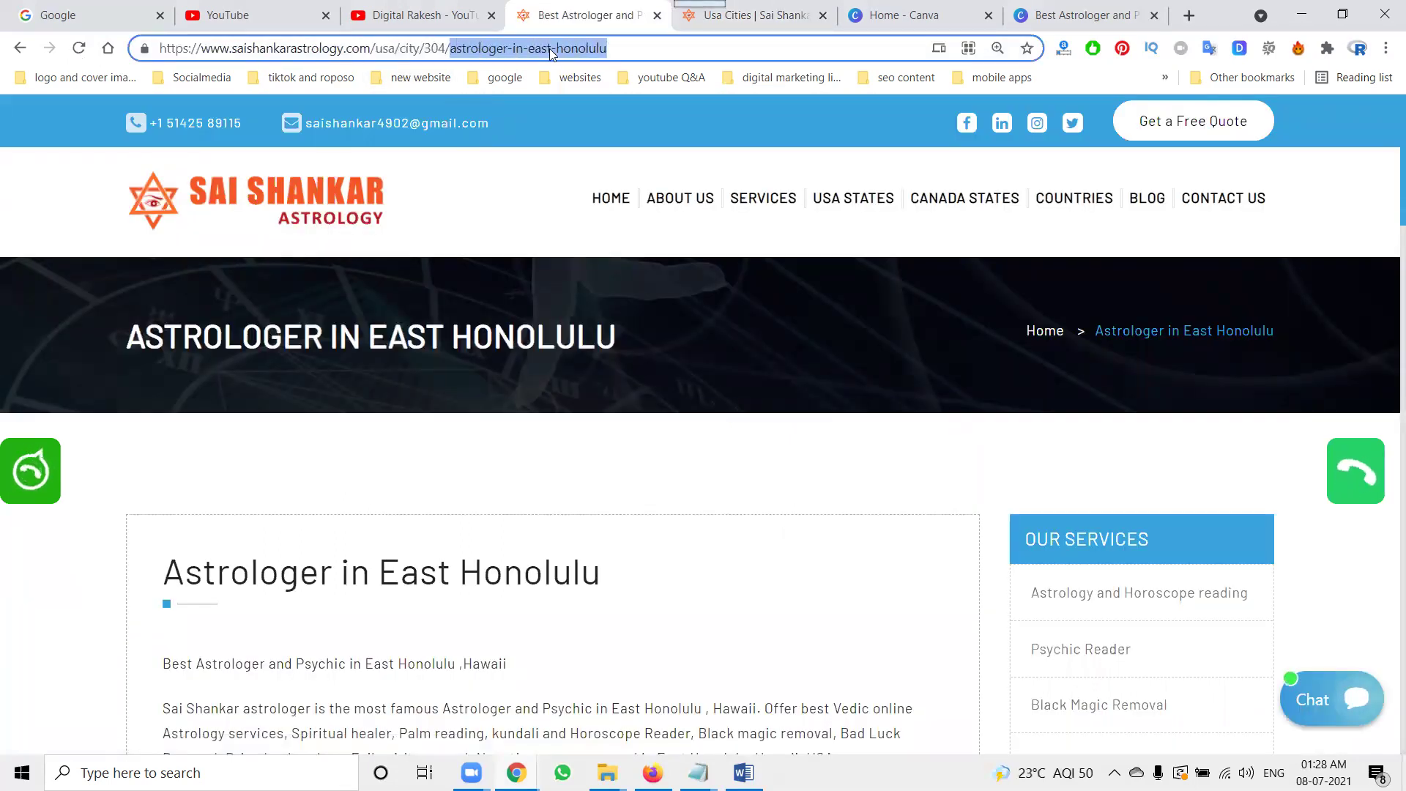
{"action": "triple_click", "coordinate": [549, 48]}
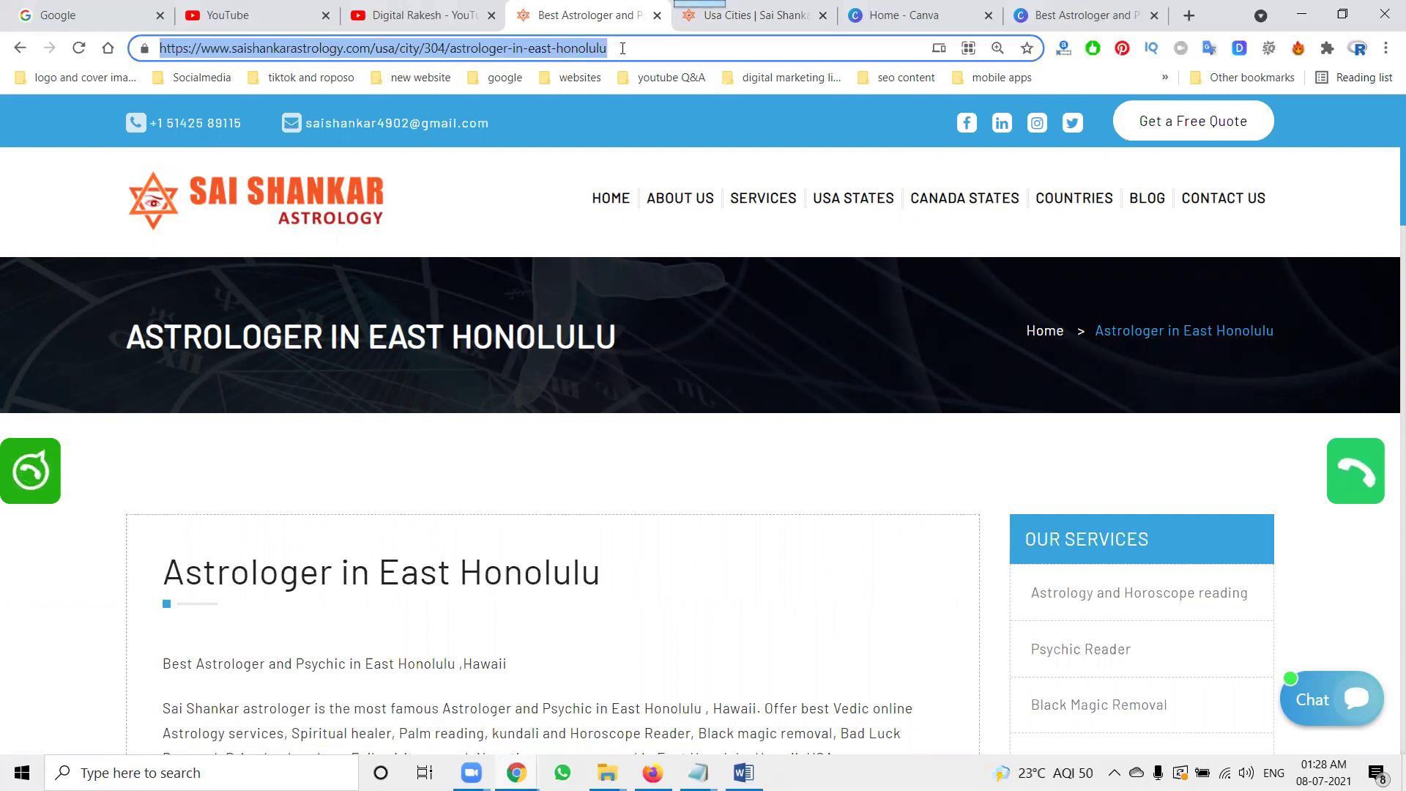
Step: Start another new entry in the admin's USA cities section with its state set to Astrologer in Hawaii
{"action": "left_click", "coordinate": [758, 20]}
{"action": "left_click", "coordinate": [1319, 209]}
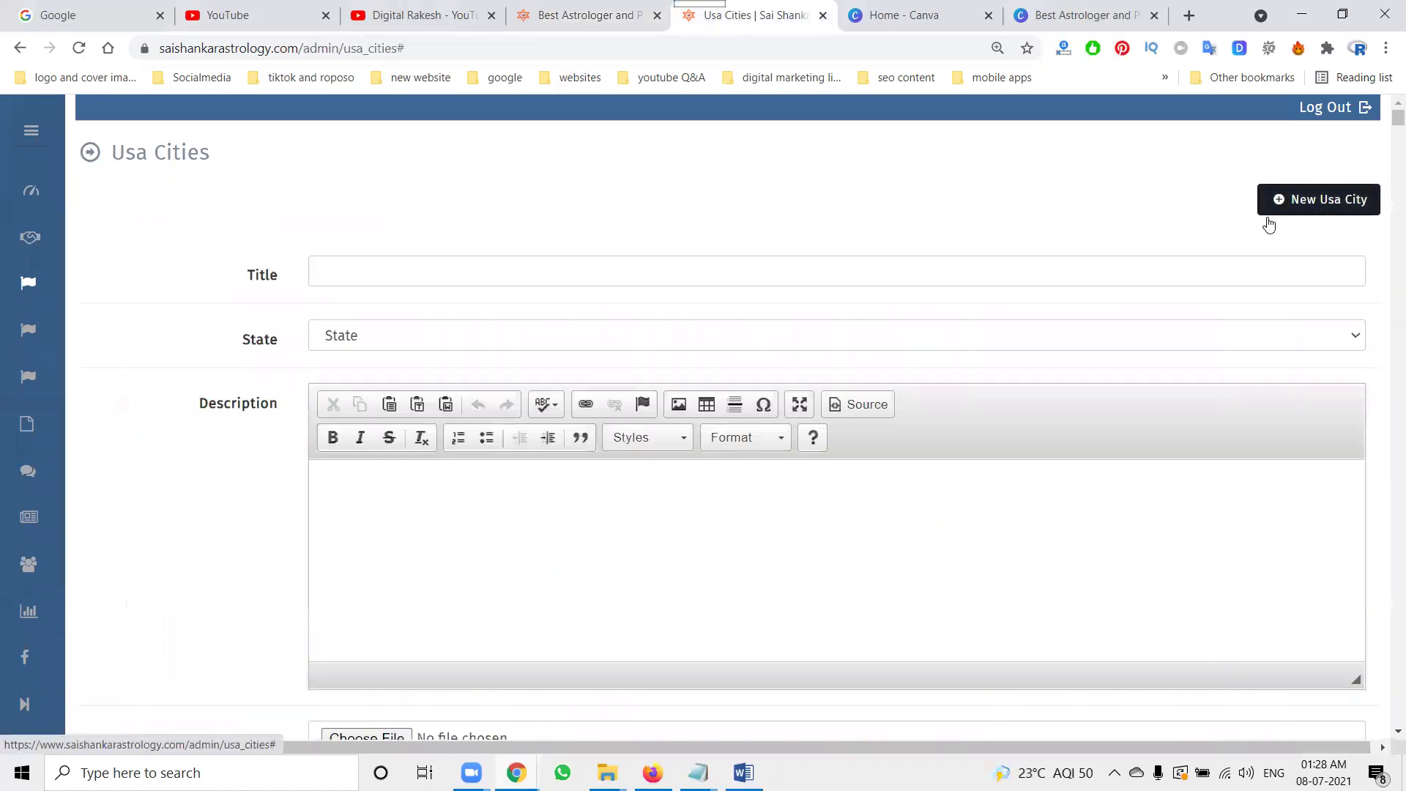
{"action": "left_click", "coordinate": [413, 344]}
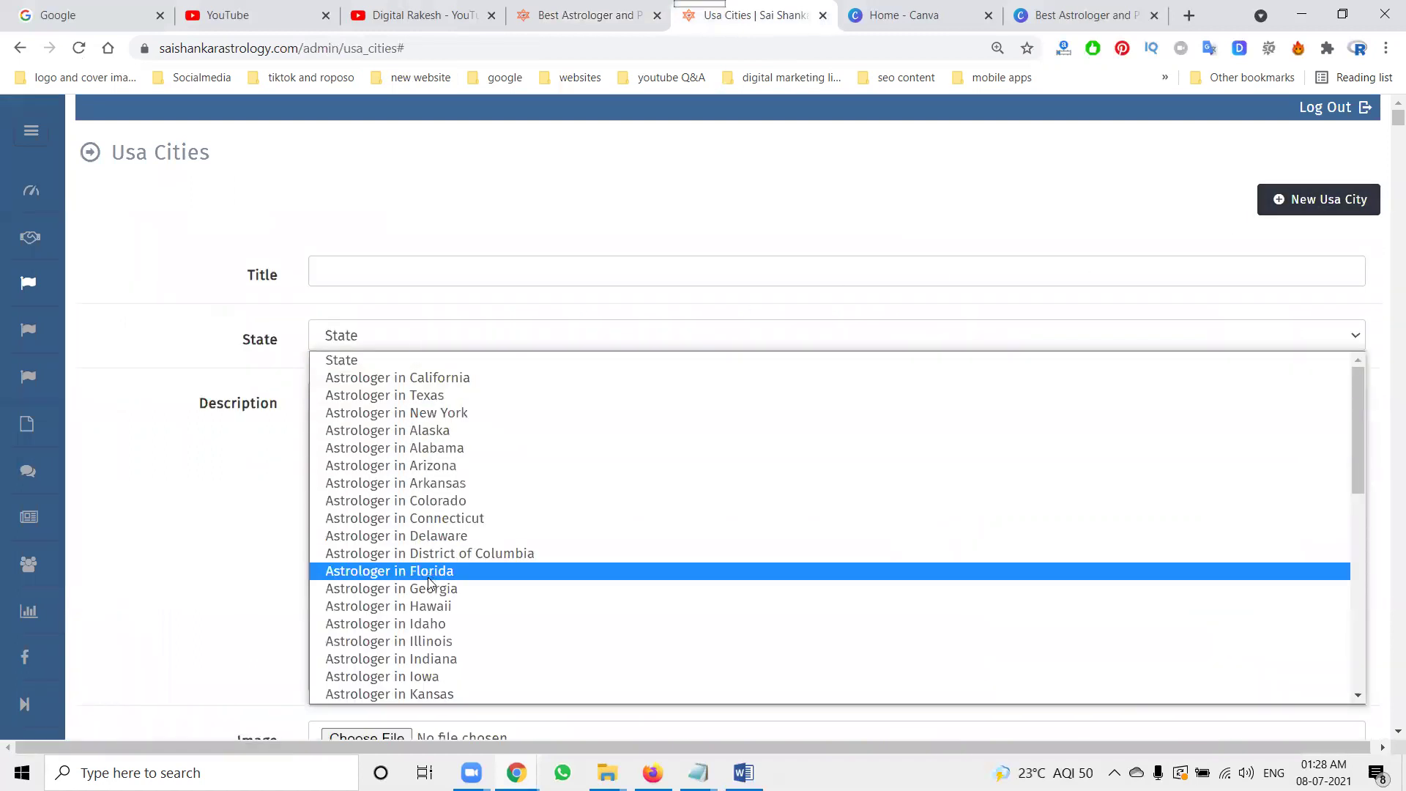
{"action": "left_click", "coordinate": [419, 606]}
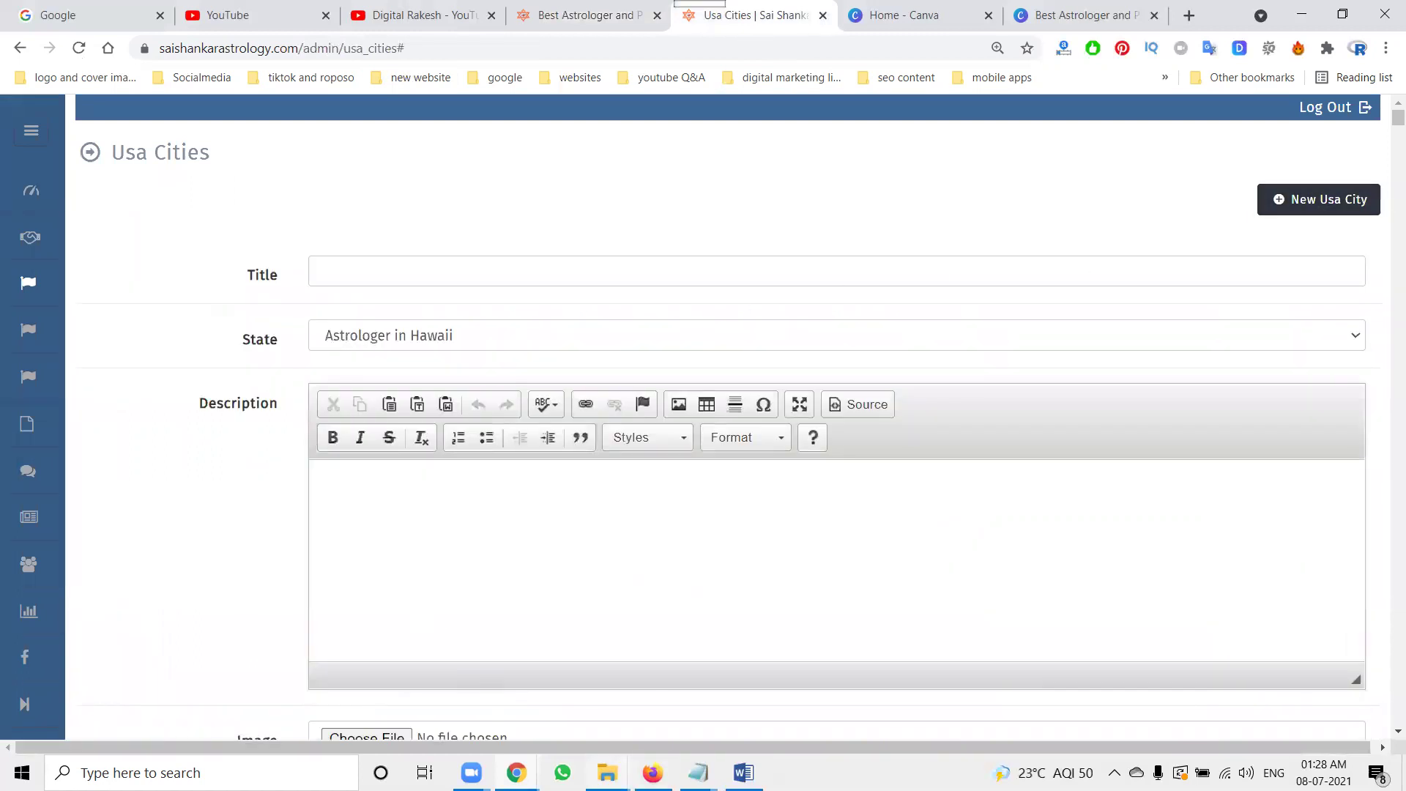
Step: Close the East Honolulu Word document and open "Best Astrologer and Psychic in Hilo Hawaii" from the hawaii folder
{"action": "right_click", "coordinate": [744, 772]}
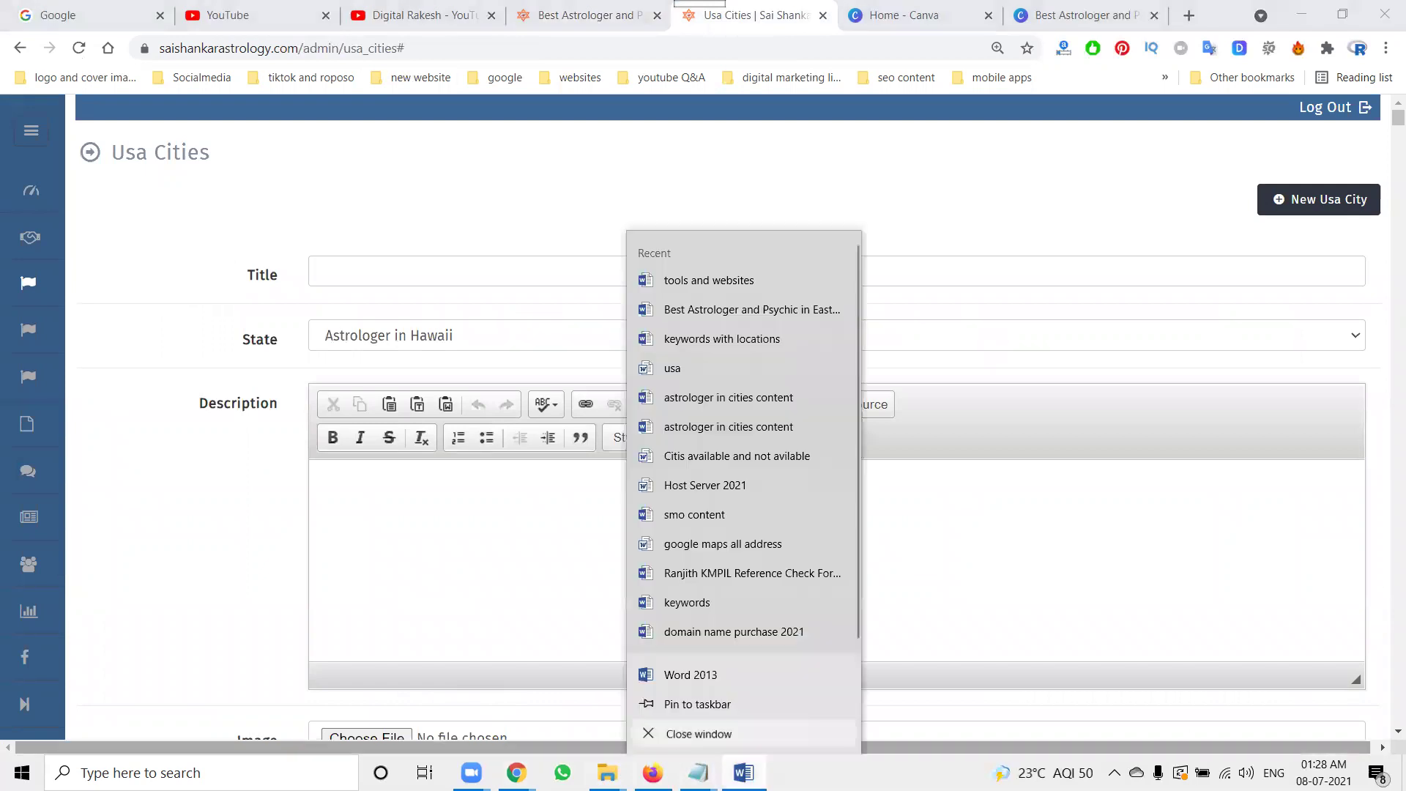
{"action": "left_click", "coordinate": [753, 310]}
{"action": "key", "text": "alt+F4"}
{"action": "mouse_move", "coordinate": [608, 772]}
{"action": "left_click", "coordinate": [552, 727]}
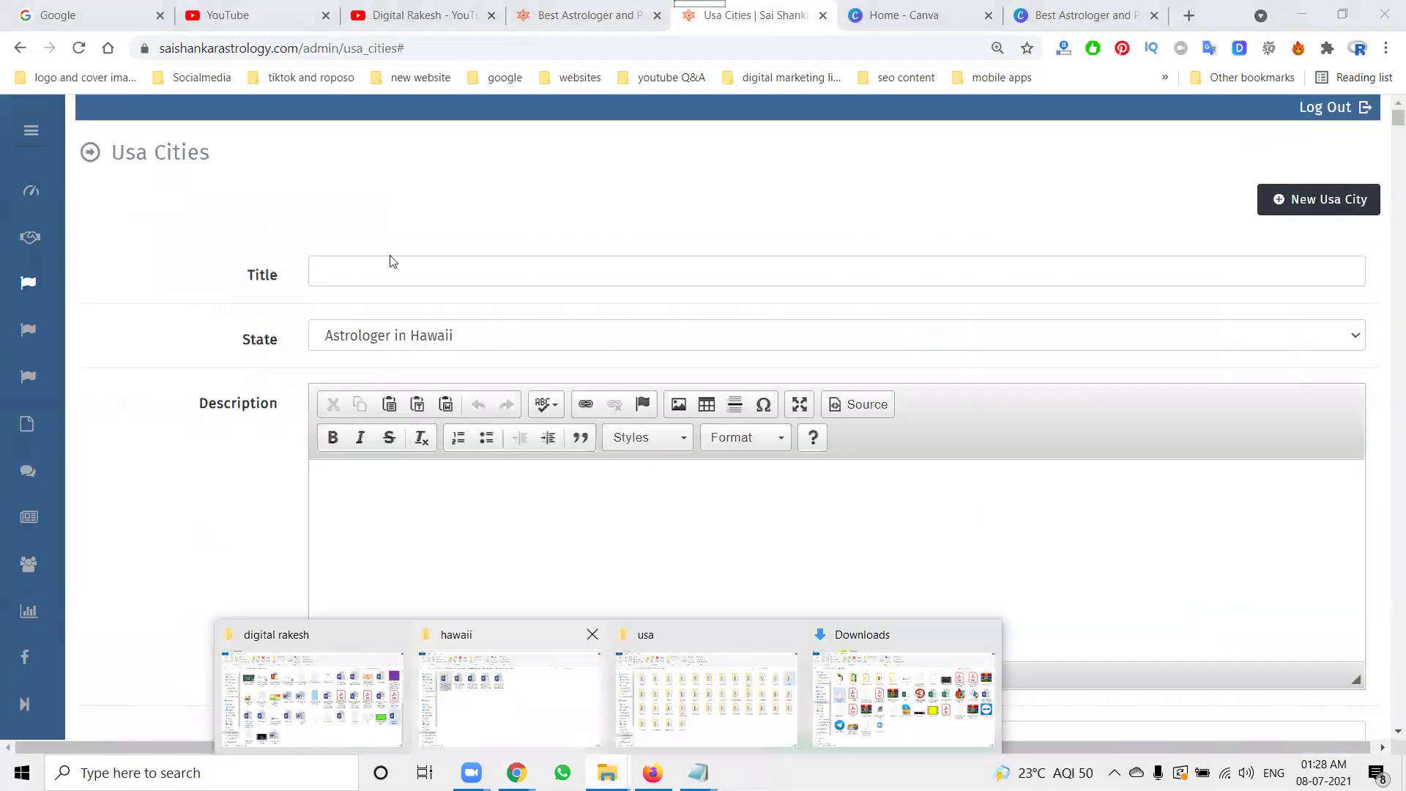
{"action": "left_click", "coordinate": [315, 243]}
{"action": "double_click", "coordinate": [315, 243]}
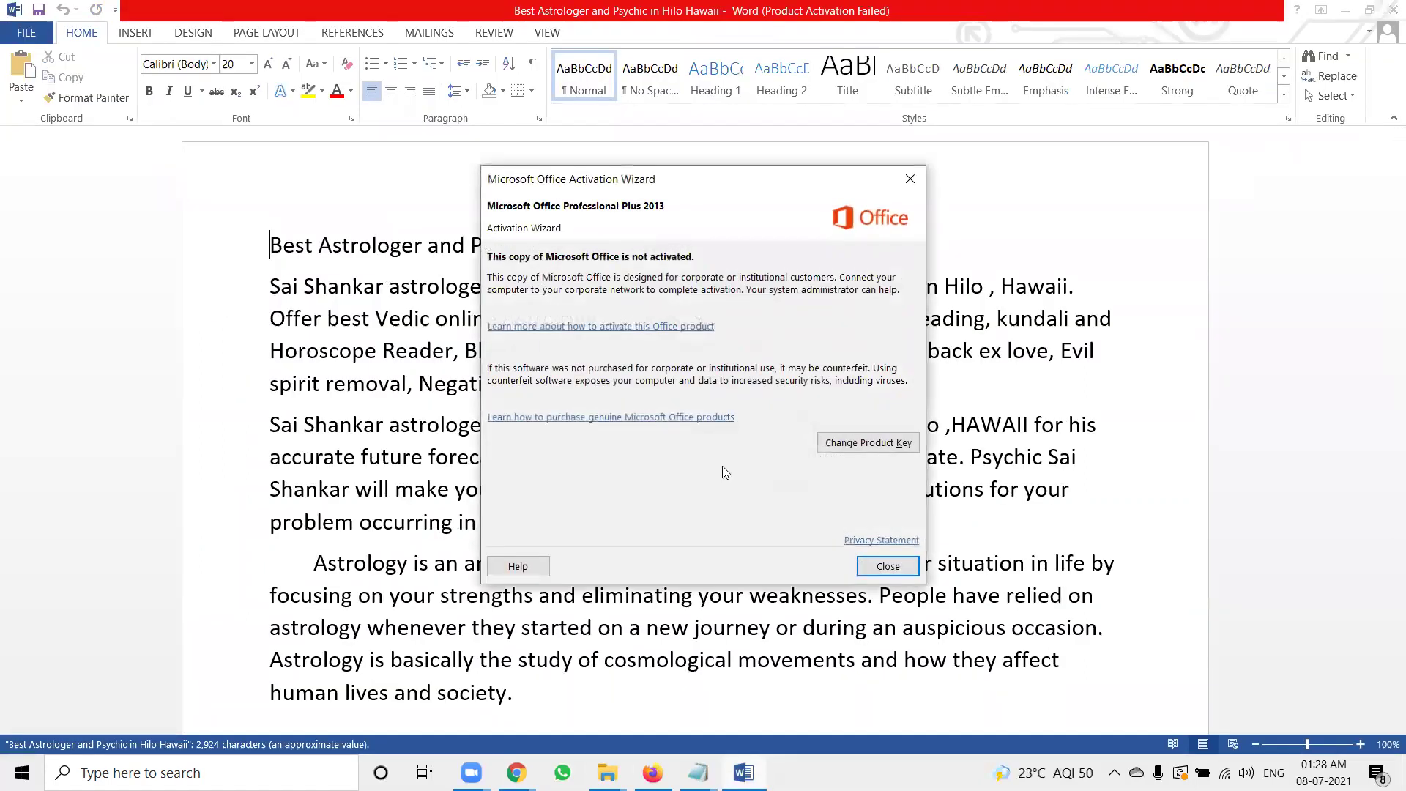
{"action": "left_click", "coordinate": [888, 566]}
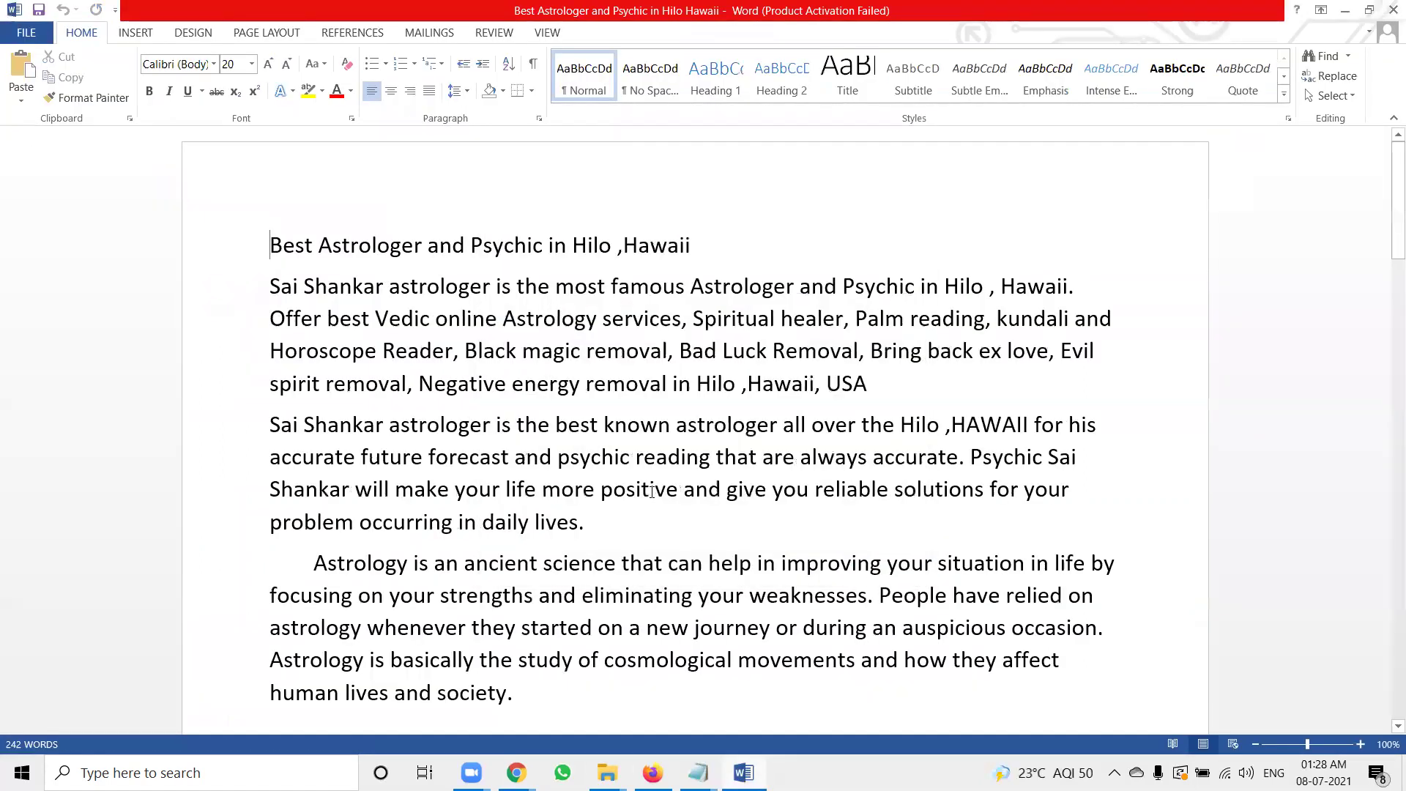
Step: Copy the entire Hilo document text from Word and paste it into the new city entry's description in Chrome
{"action": "key", "text": "ctrl+a"}
{"action": "key", "text": "ctrl+c"}
{"action": "key", "text": "alt+Tab"}
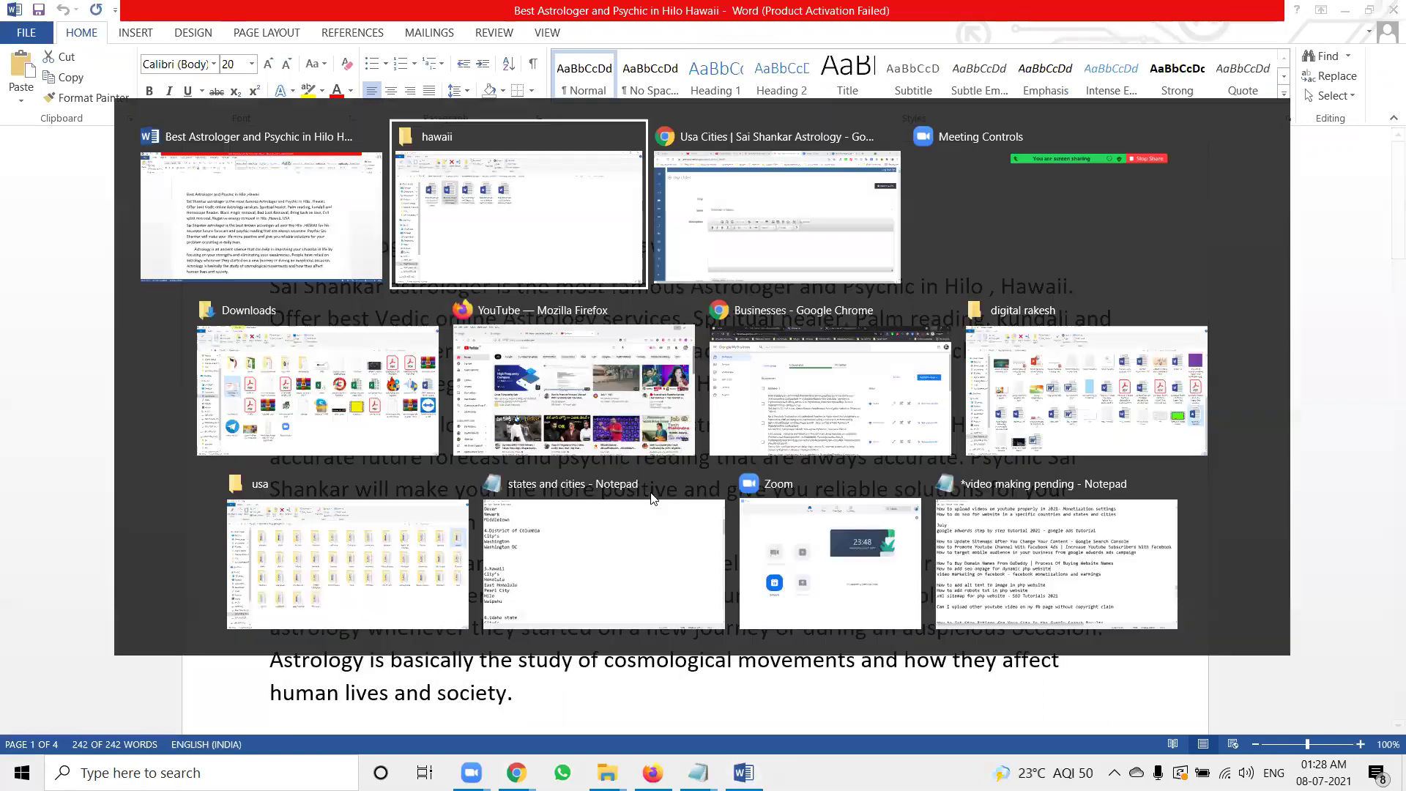
{"action": "key", "text": "alt+Tab"}
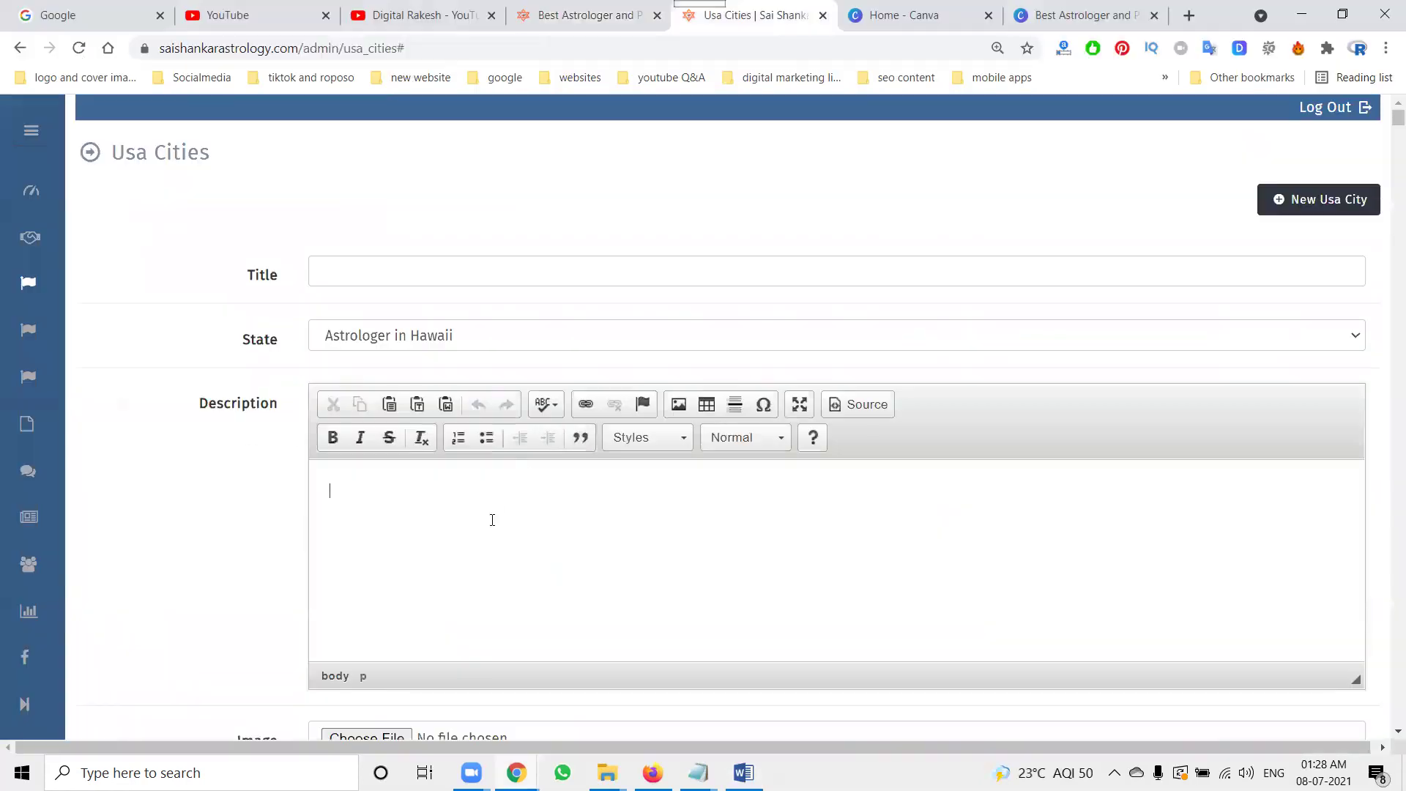
{"action": "key", "text": "ctrl+v"}
{"action": "scroll", "coordinate": [492, 520], "scroll_direction": "up", "scroll_amount": 10}
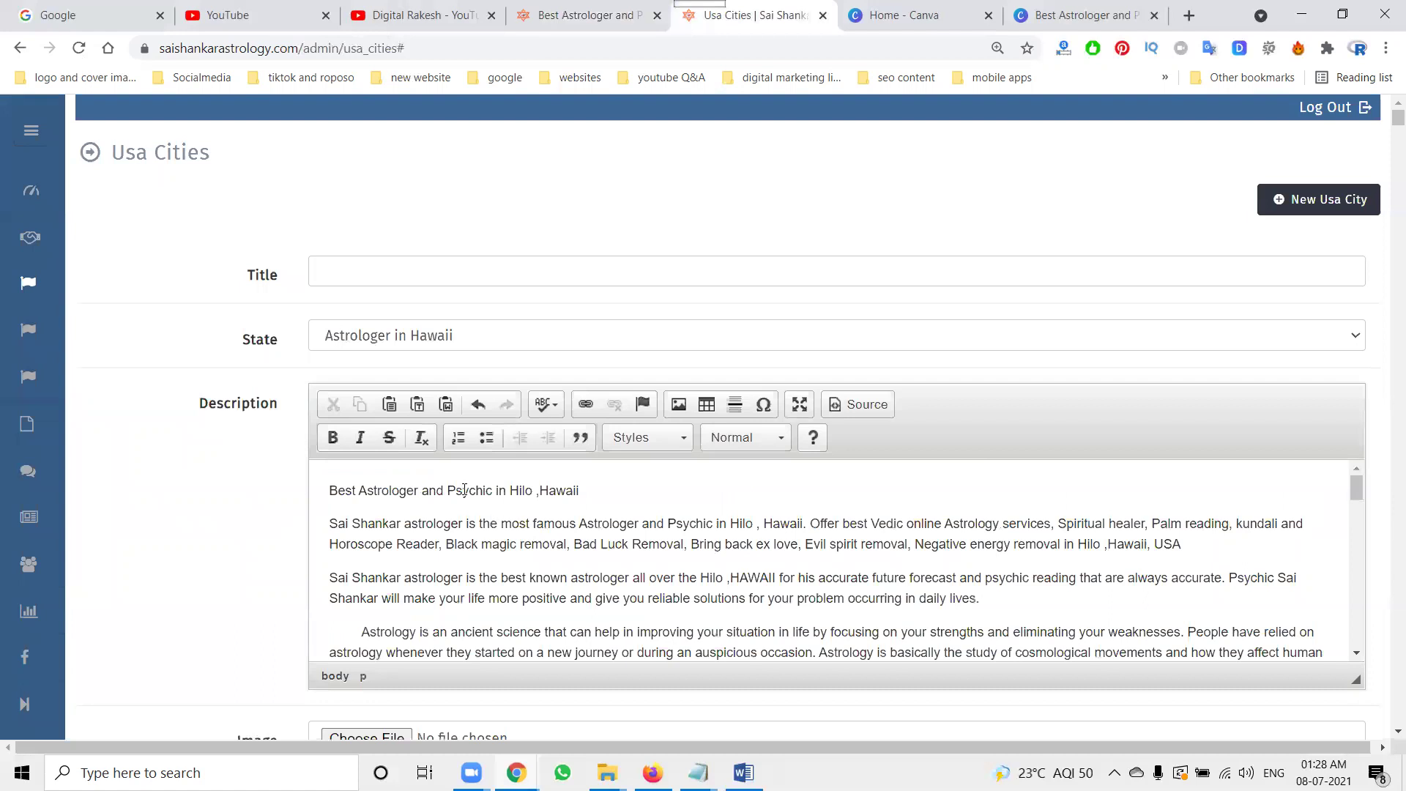
Step: Copy the description's heading "Best Astrologer and Psychic in Hilo ,Hawaii" into the SEO title
{"action": "triple_click", "coordinate": [459, 489]}
{"action": "key", "text": "ctrl+c"}
{"action": "scroll", "coordinate": [312, 500], "scroll_direction": "down", "scroll_amount": 5}
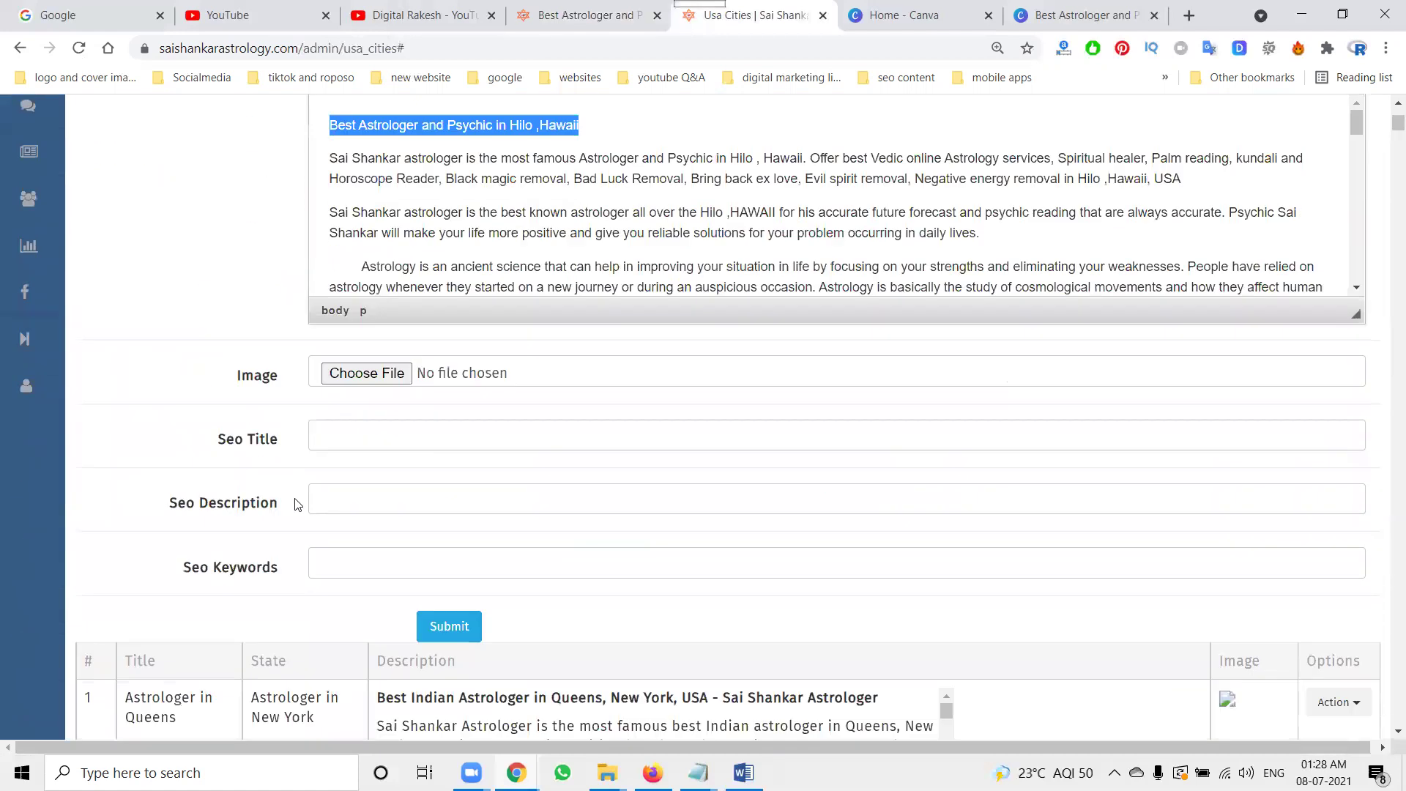
{"action": "left_click", "coordinate": [351, 439]}
{"action": "key", "text": "ctrl+v"}
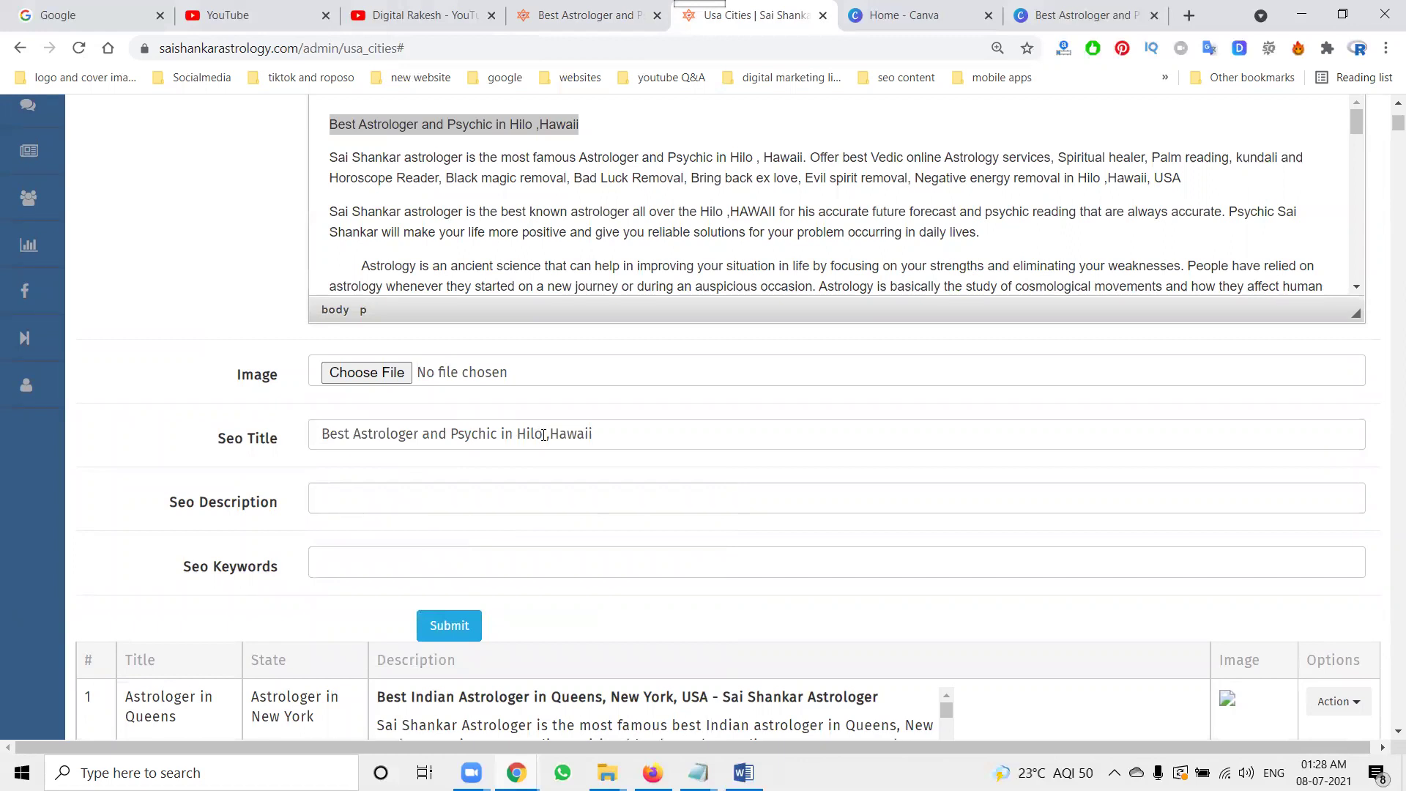
Step: Fill the entry's title from the SEO title text and shorten it to "Astrologer in Hilo"
{"action": "left_click_drag", "start_coordinate": [542, 434], "coordinate": [318, 433]}
{"action": "key", "text": "ctrl+c"}
{"action": "scroll", "coordinate": [222, 449], "scroll_direction": "up", "scroll_amount": 4}
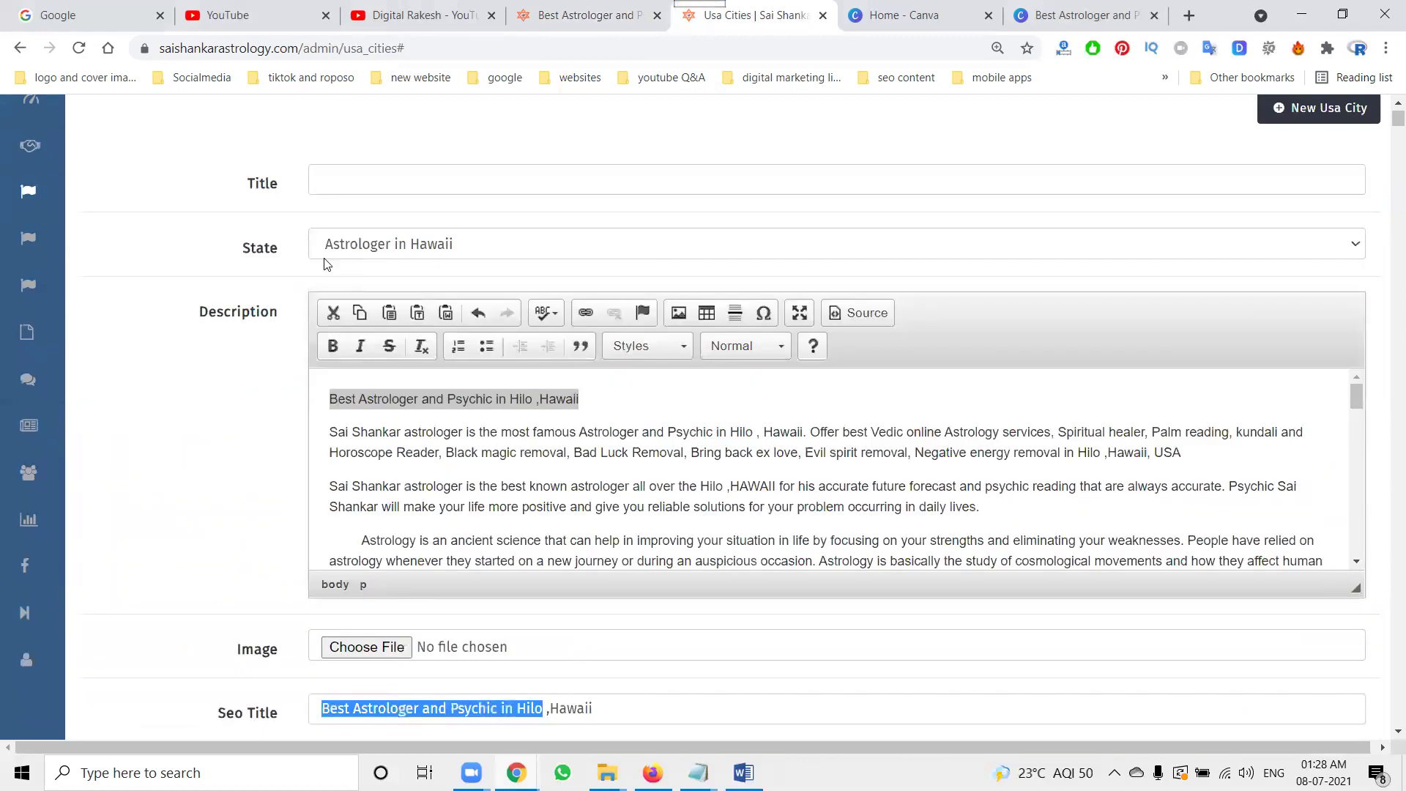
{"action": "left_click", "coordinate": [352, 179]}
{"action": "key", "text": "ctrl+v"}
{"action": "double_click", "coordinate": [344, 178]}
{"action": "key", "text": "BackSpace"}
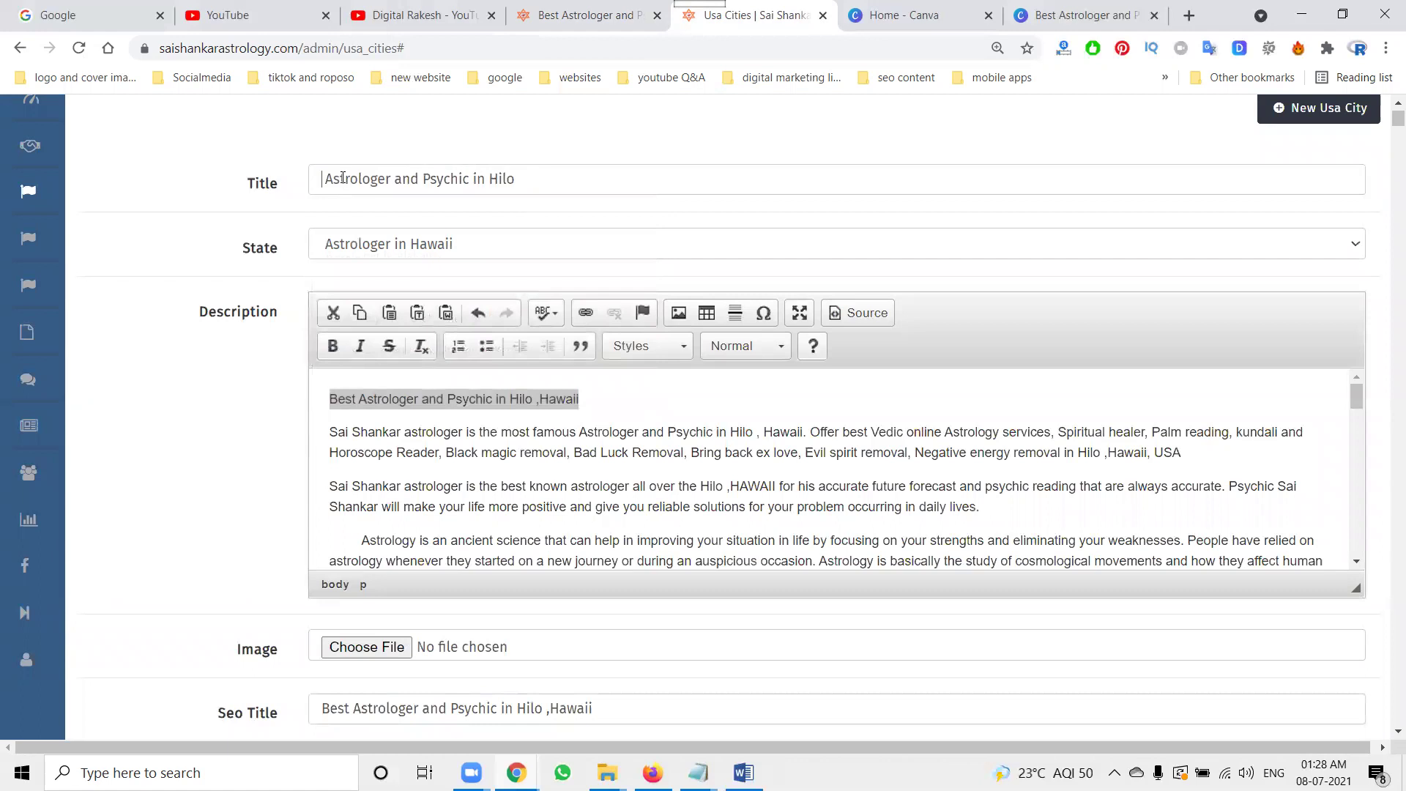
{"action": "double_click", "coordinate": [393, 179]}
{"action": "key", "text": "Delete"}
{"action": "key", "text": "Delete"}
{"action": "key", "text": "Delete"}
{"action": "key", "text": "Delete"}
{"action": "key", "text": "Delete"}
{"action": "key", "text": "Delete"}
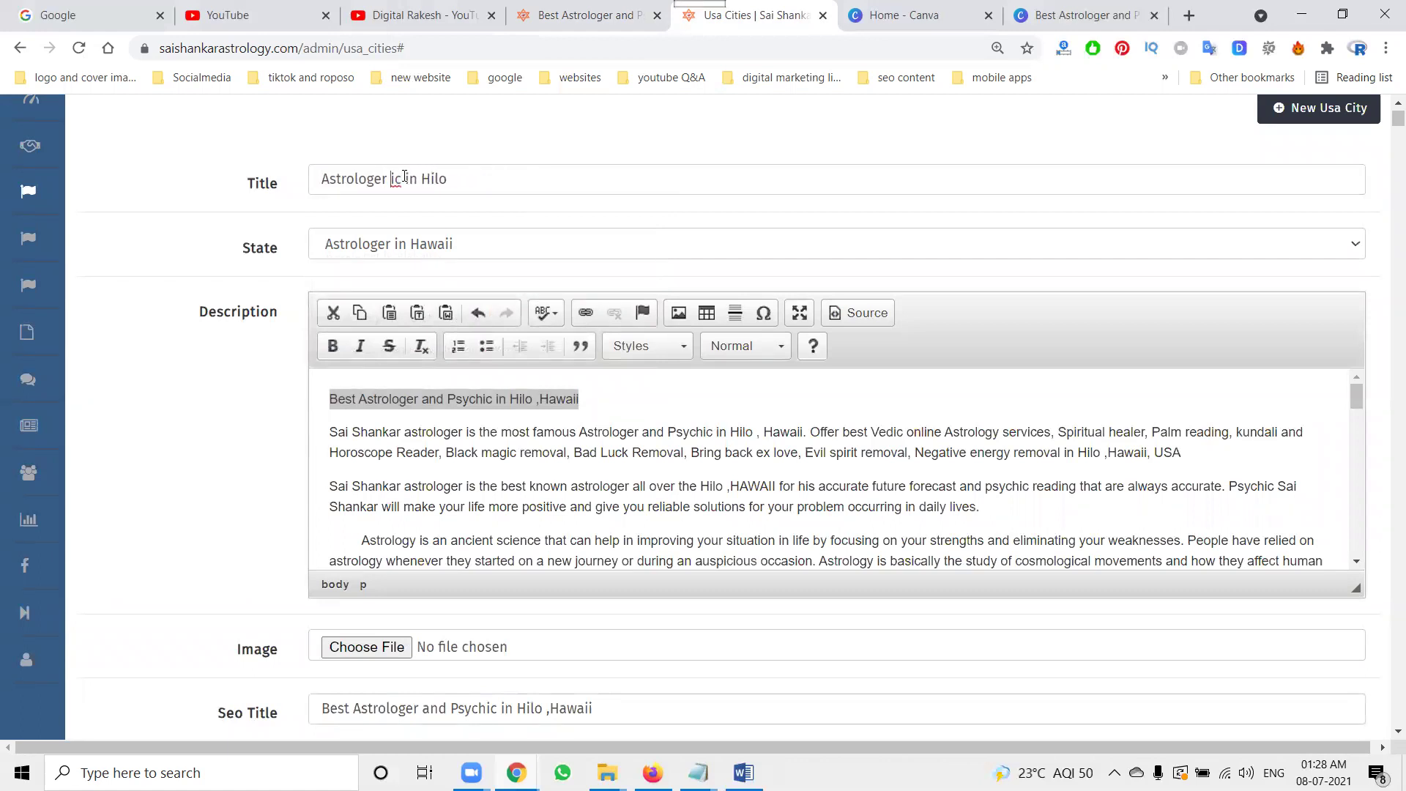
{"action": "key", "text": "Delete"}
{"action": "key", "text": "Delete"}
{"action": "key", "text": "Delete"}
Step: Copy the description's first paragraph about Sai Shankar astrologer in Hilo into both the SEO description and SEO keywords
{"action": "triple_click", "coordinate": [548, 441]}
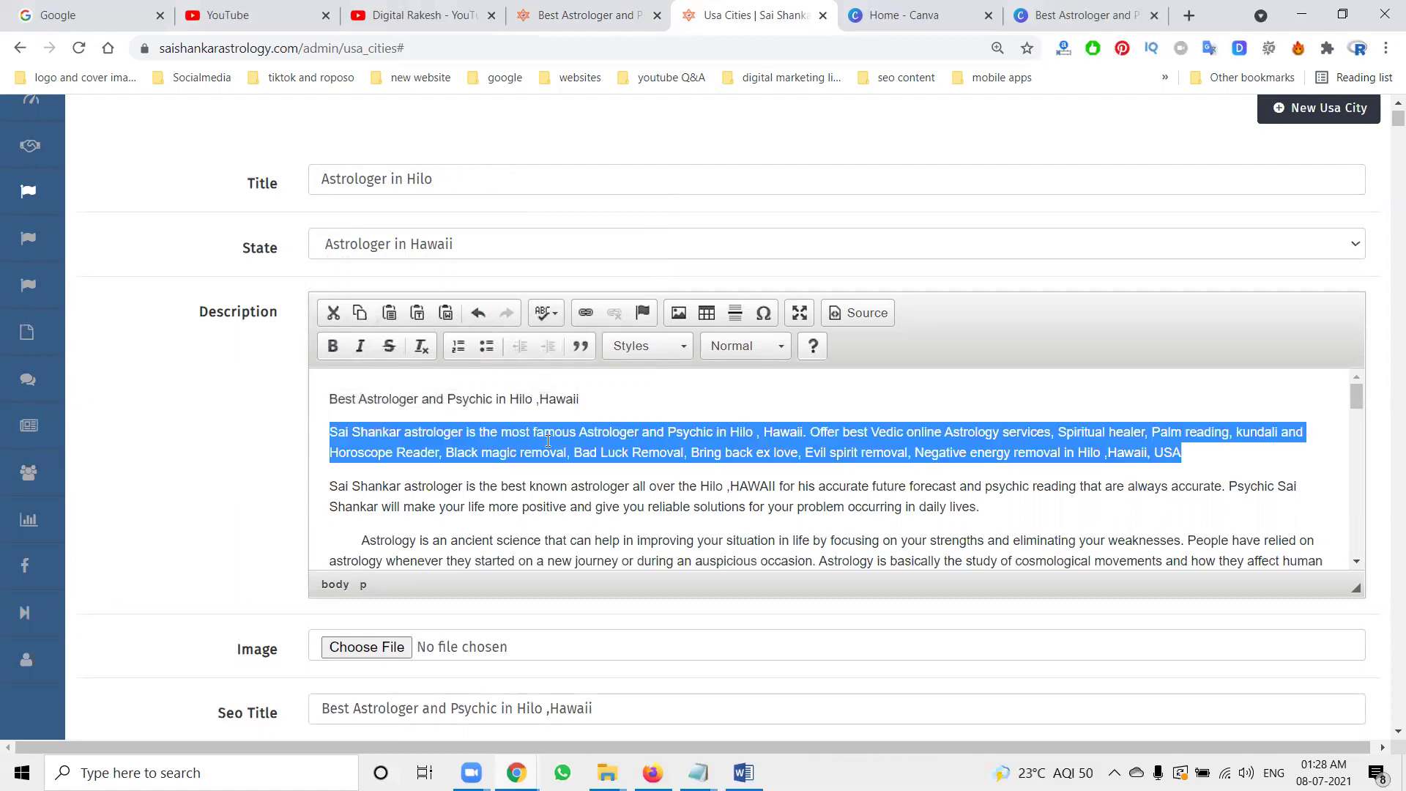
{"action": "scroll", "coordinate": [350, 572], "scroll_direction": "down", "scroll_amount": 3}
{"action": "left_click", "coordinate": [363, 581]}
{"action": "key", "text": "ctrl+v"}
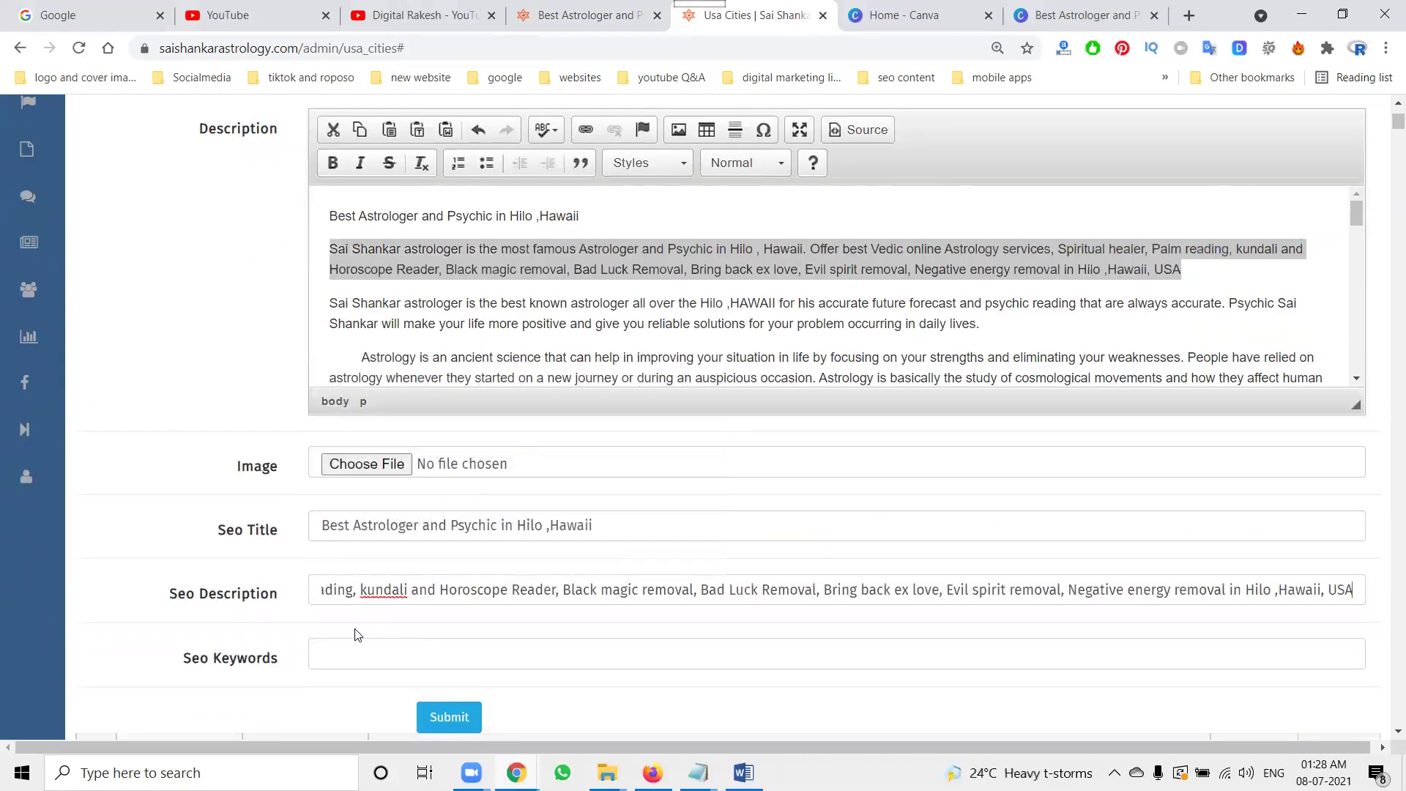
{"action": "left_click", "coordinate": [355, 647]}
{"action": "key", "text": "ctrl+v"}
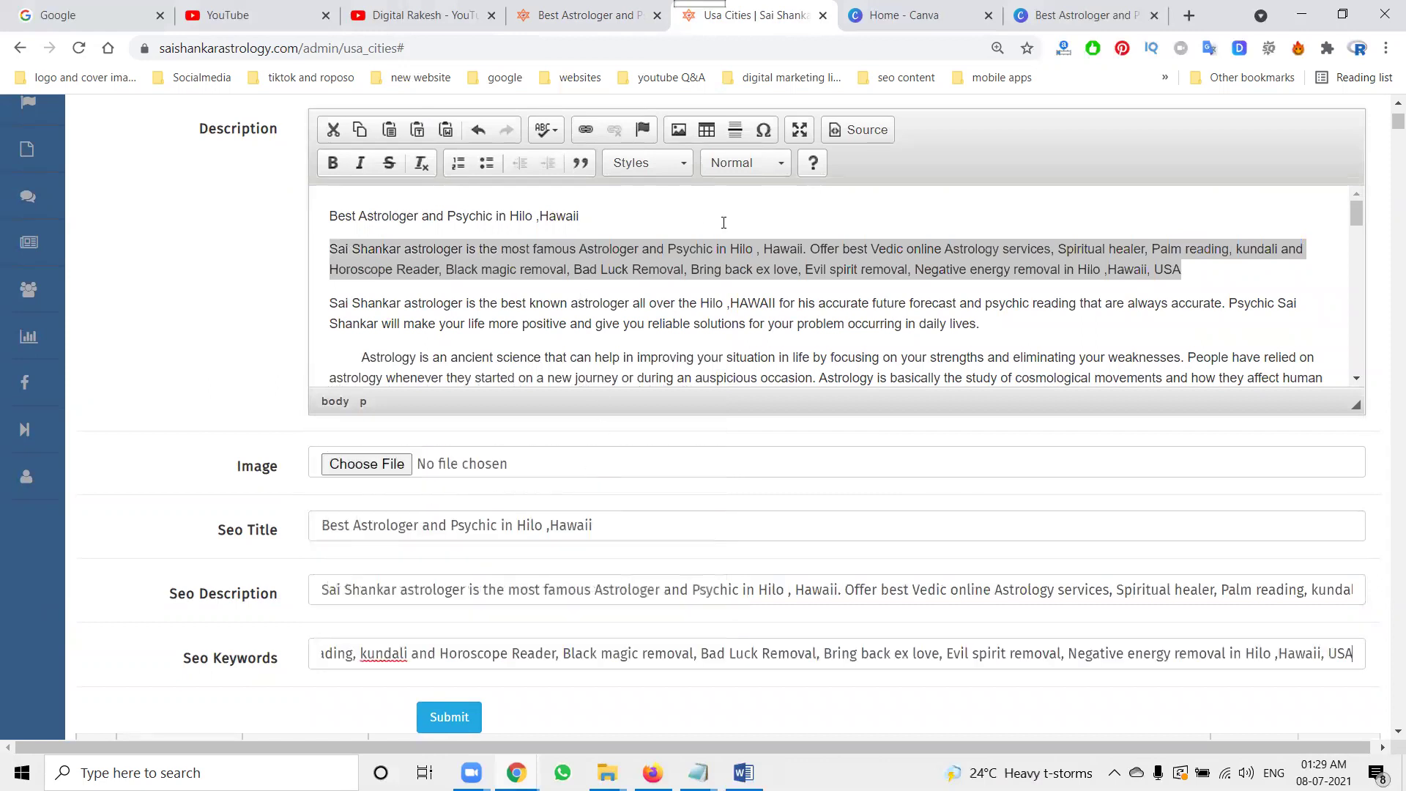
Step: Extend the SEO title with ", Offer best Vedic online Astrology services located near by me", reusing the phrase from the description
{"action": "left_click", "coordinate": [723, 222]}
{"action": "left_click_drag", "start_coordinate": [811, 249], "coordinate": [1051, 250]}
{"action": "left_click", "coordinate": [612, 521]}
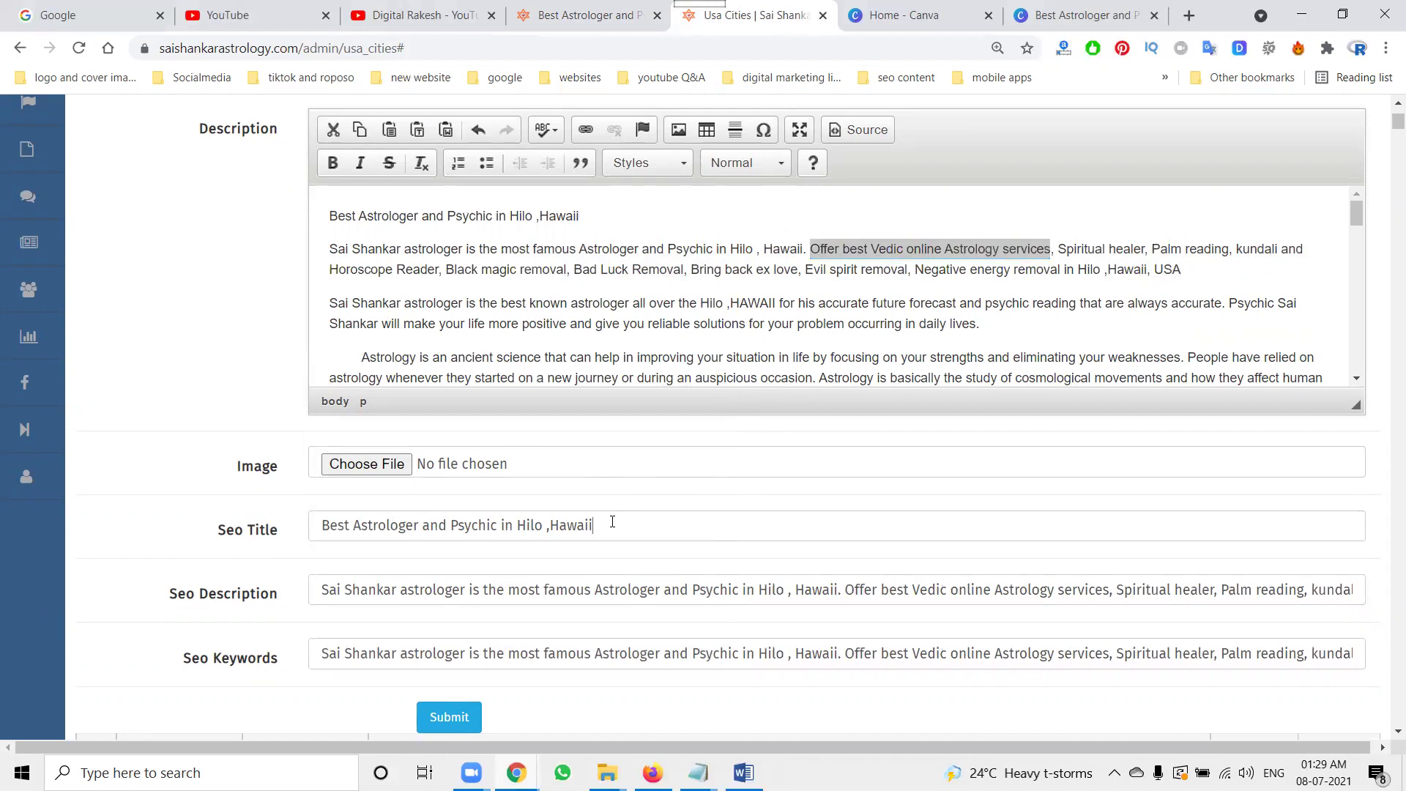
{"action": "key", "text": "ctrl+v"}
{"action": "type", "text": "lo"}
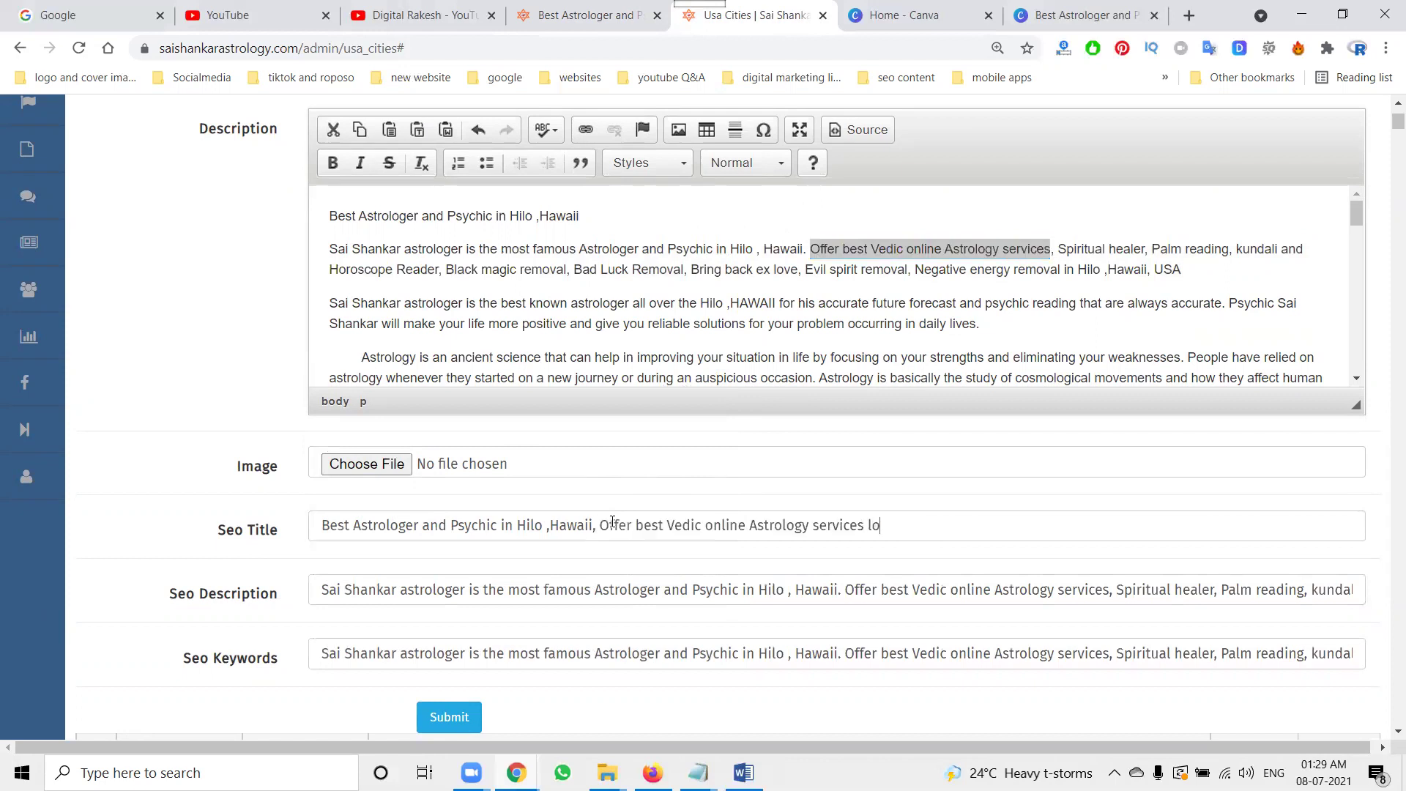
{"action": "type", "text": "cated near by me"}
Step: Attach the "Astrologer in Hawaii" image from the Downloads folder to the Hilo entry
{"action": "left_click", "coordinate": [377, 463]}
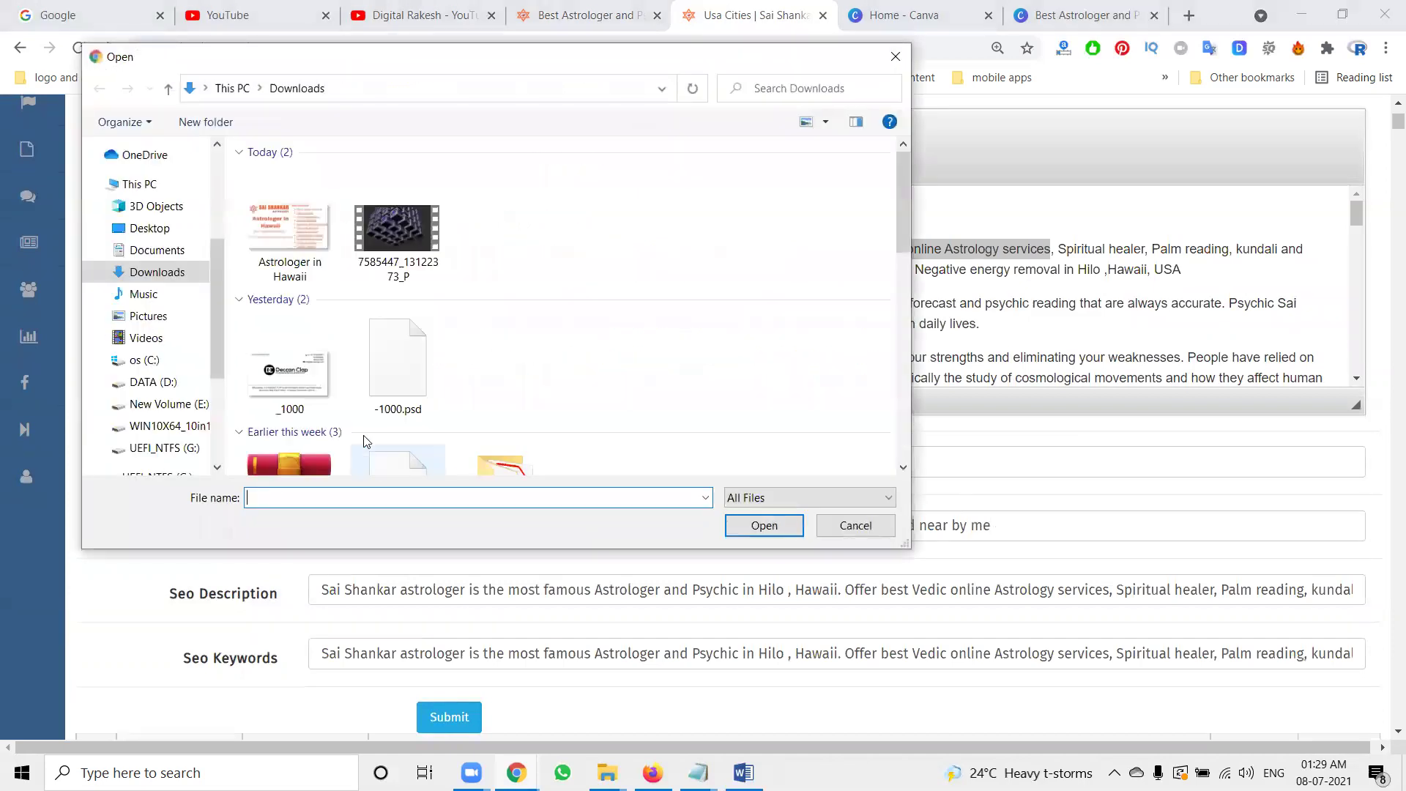
{"action": "left_click", "coordinate": [290, 227]}
{"action": "double_click", "coordinate": [290, 227]}
{"action": "scroll", "coordinate": [350, 454], "scroll_direction": "down", "scroll_amount": 1}
{"action": "scroll", "coordinate": [350, 454], "scroll_direction": "up", "scroll_amount": 5}
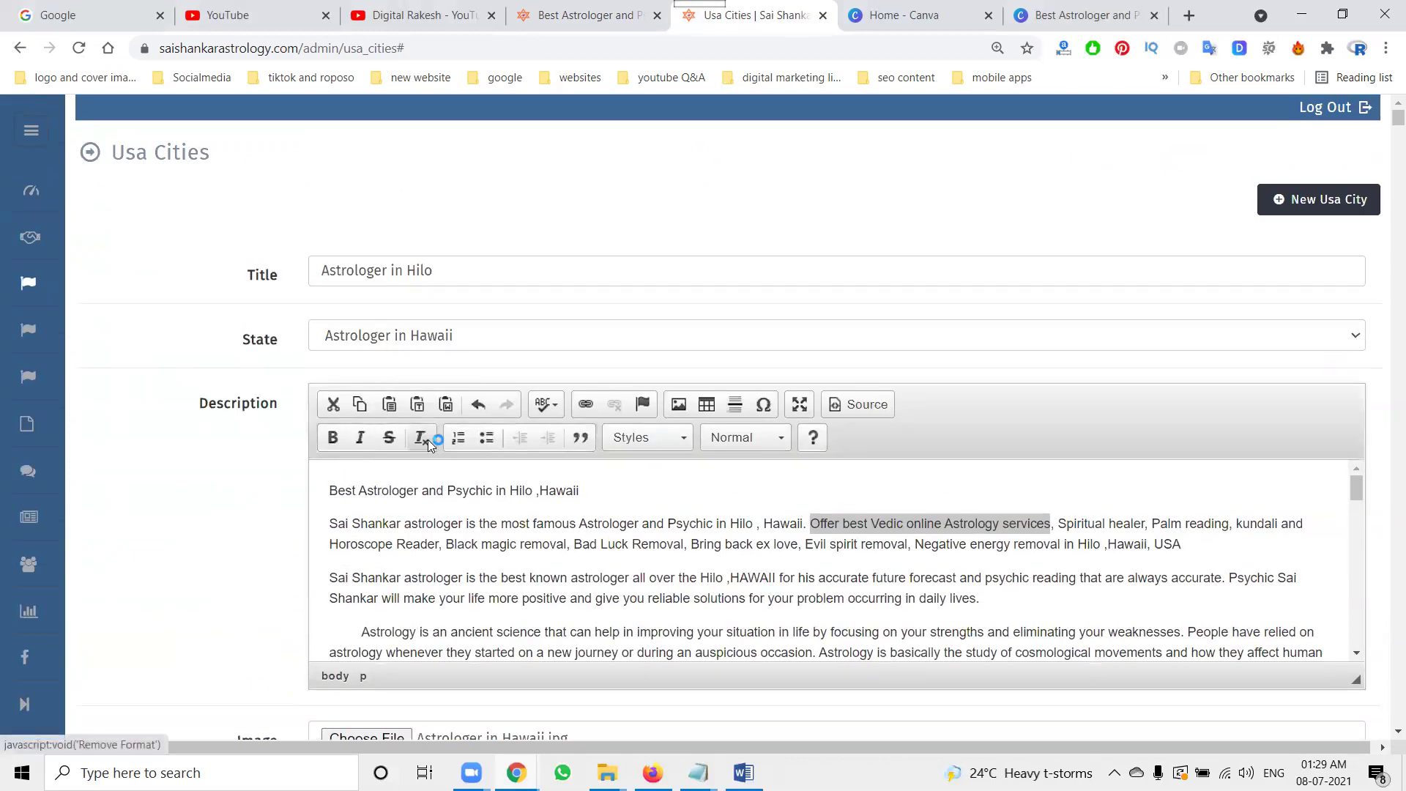
Step: Check the Hawaii city list in the "states and cities" Notepad file, then return to the admin form
{"action": "mouse_move", "coordinate": [697, 773]}
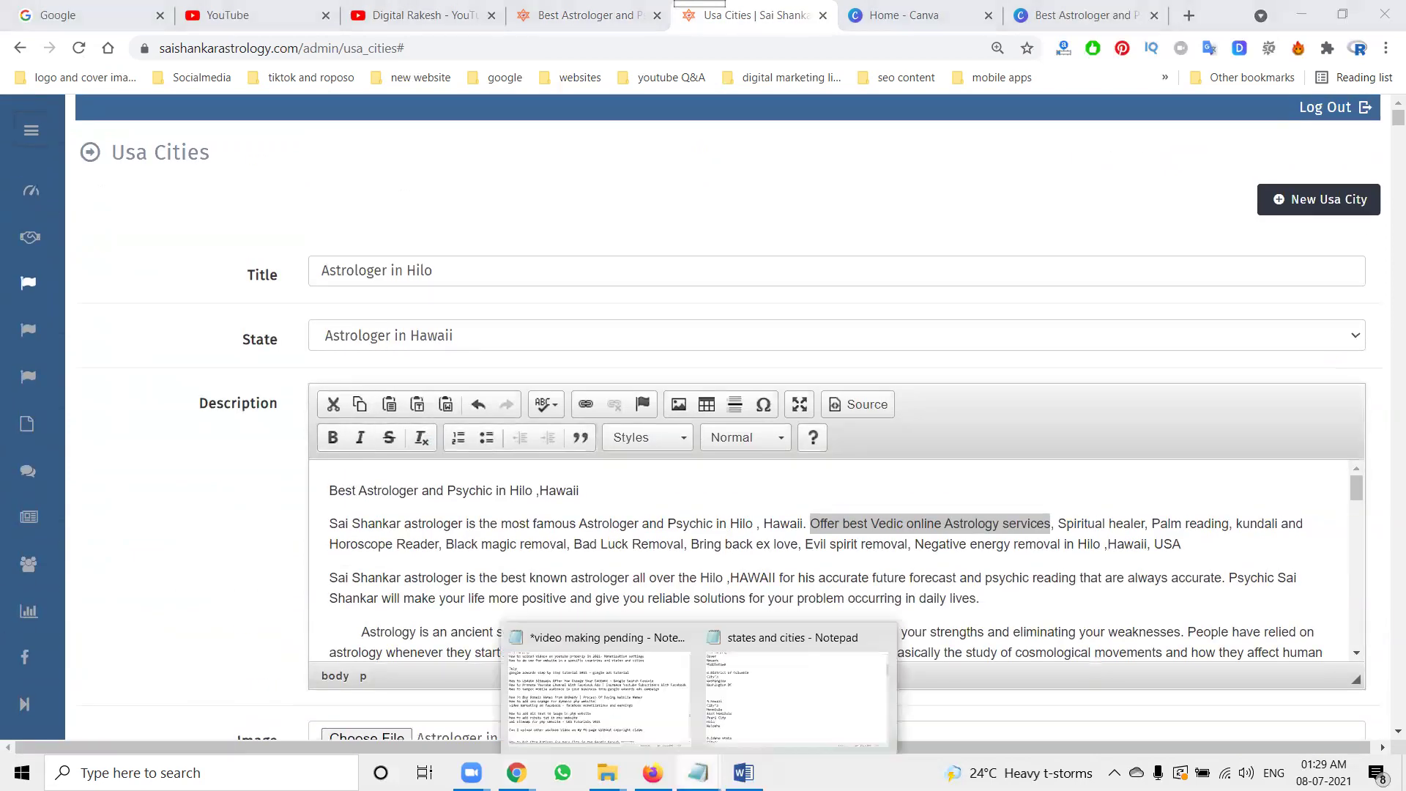
{"action": "left_click", "coordinate": [747, 711]}
{"action": "scroll", "coordinate": [418, 440], "scroll_direction": "down", "scroll_amount": 1}
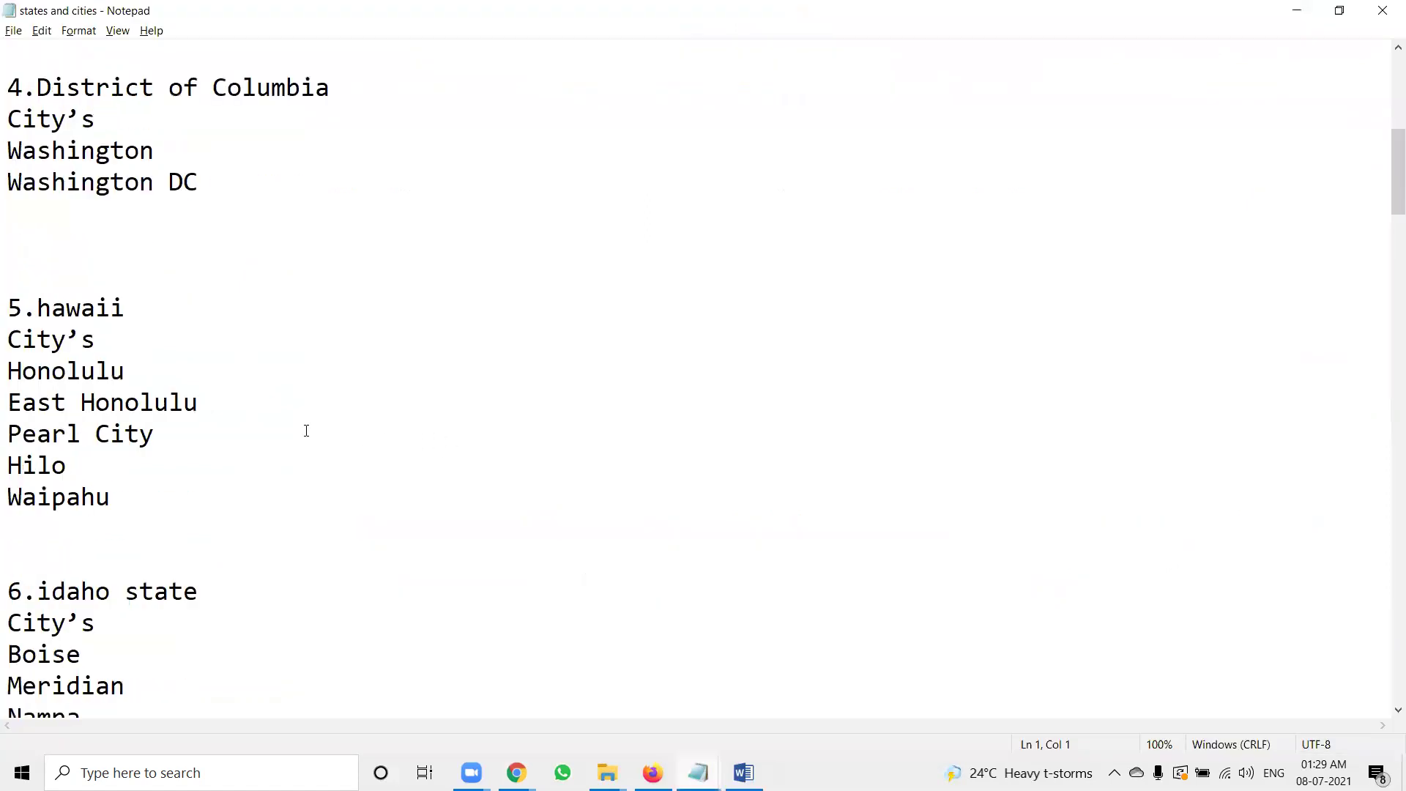
{"action": "left_click", "coordinate": [1295, 10]}
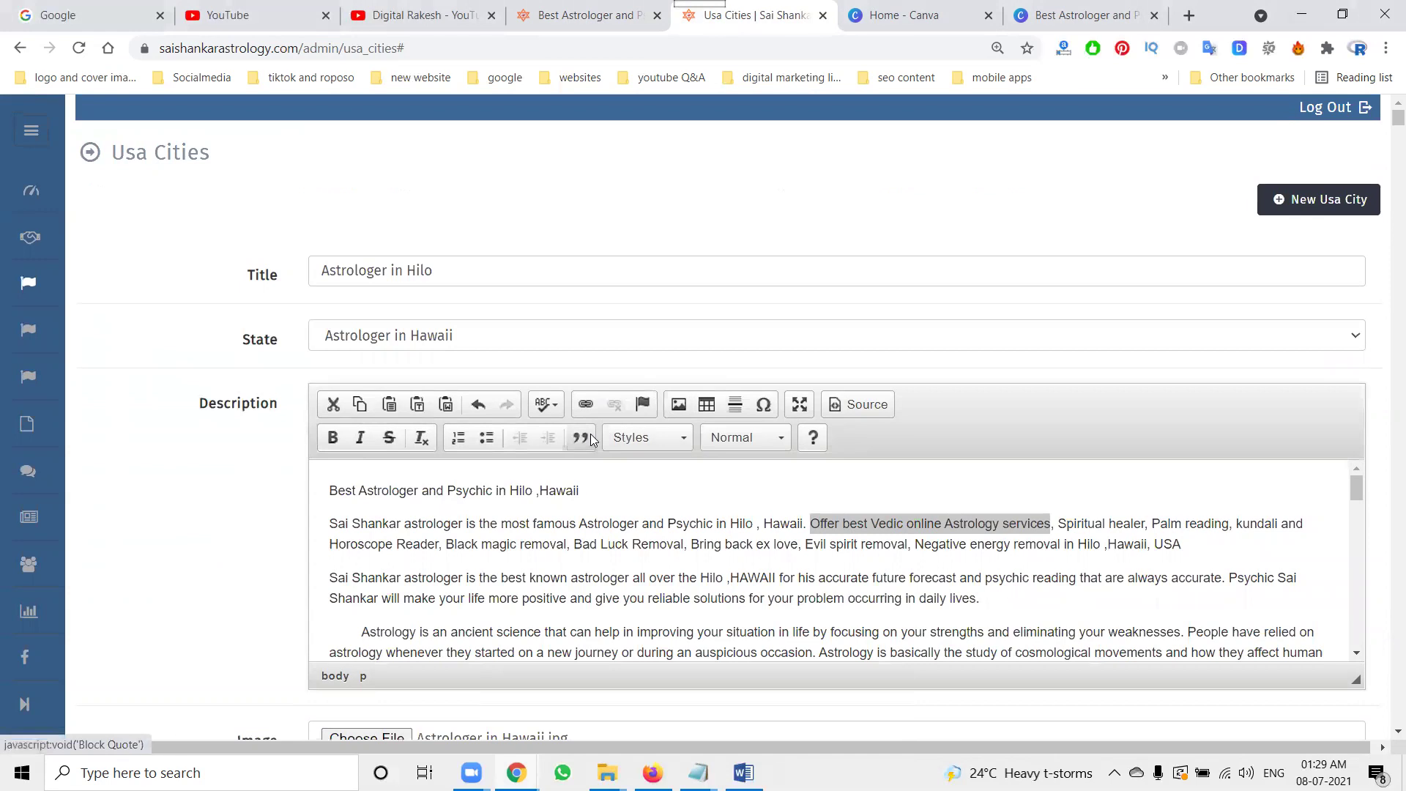
Step: Delete the heading line from the Hilo description and submit the new city entry
{"action": "triple_click", "coordinate": [527, 497]}
{"action": "key", "text": "Delete"}
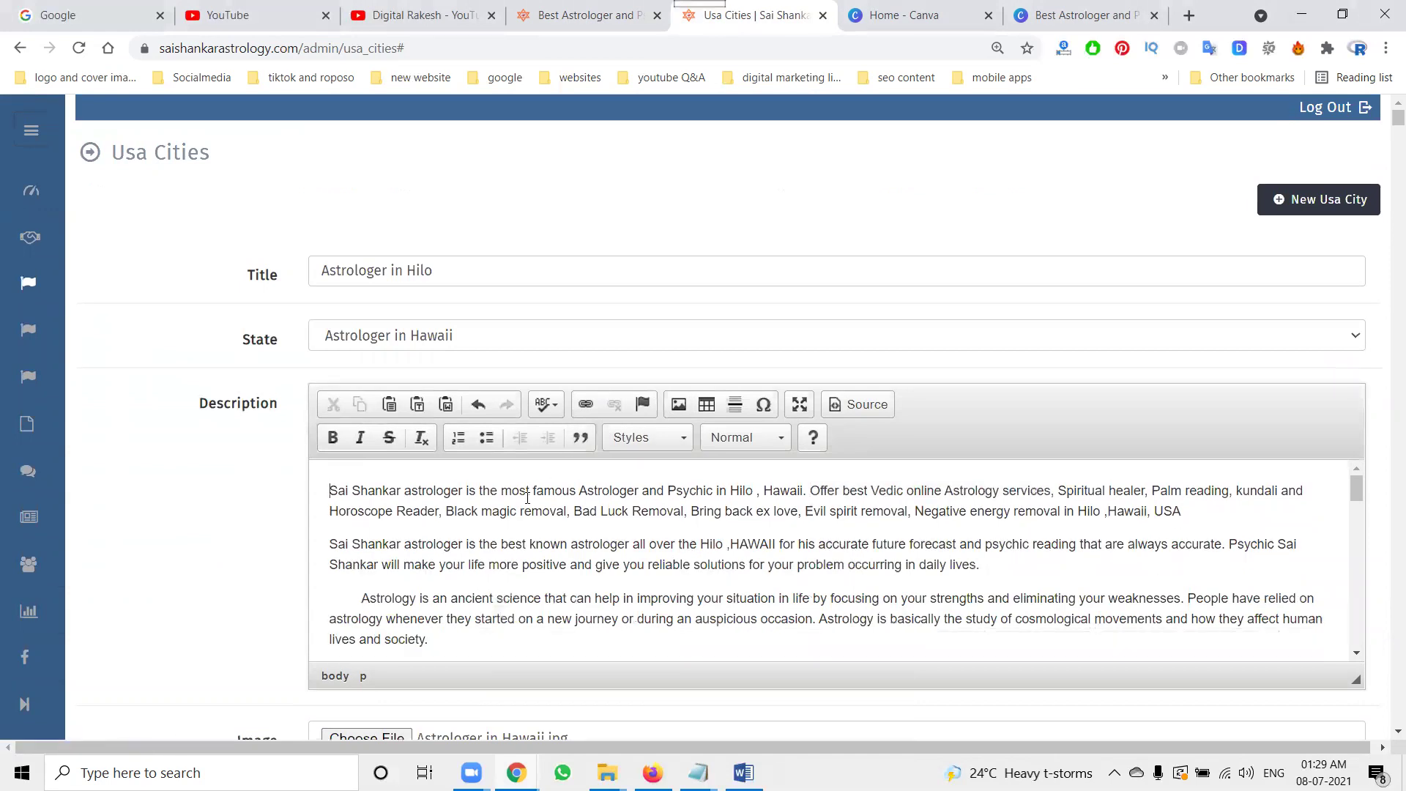
{"action": "scroll", "coordinate": [445, 547], "scroll_direction": "down", "scroll_amount": 5}
{"action": "scroll", "coordinate": [278, 523], "scroll_direction": "down", "scroll_amount": 4}
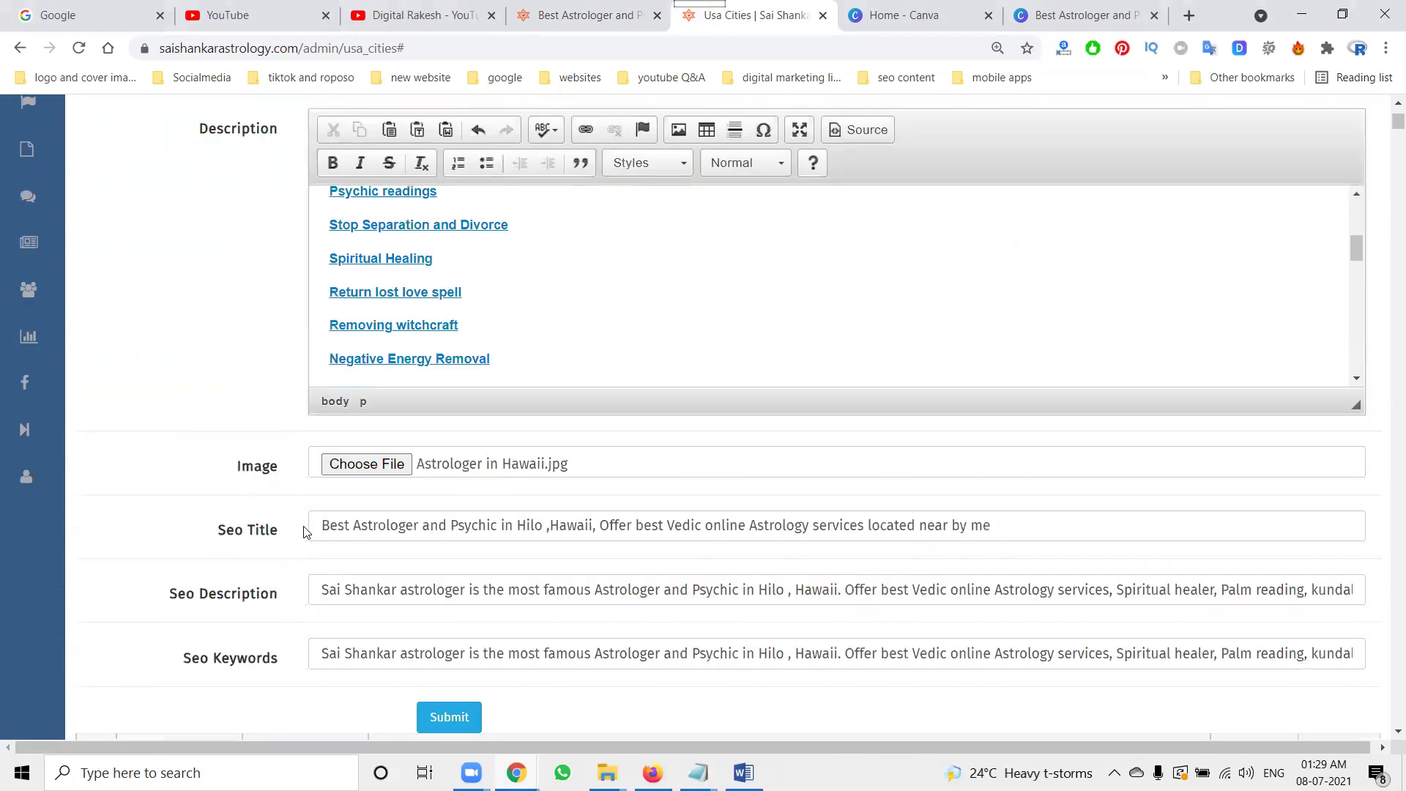
{"action": "left_click", "coordinate": [455, 723]}
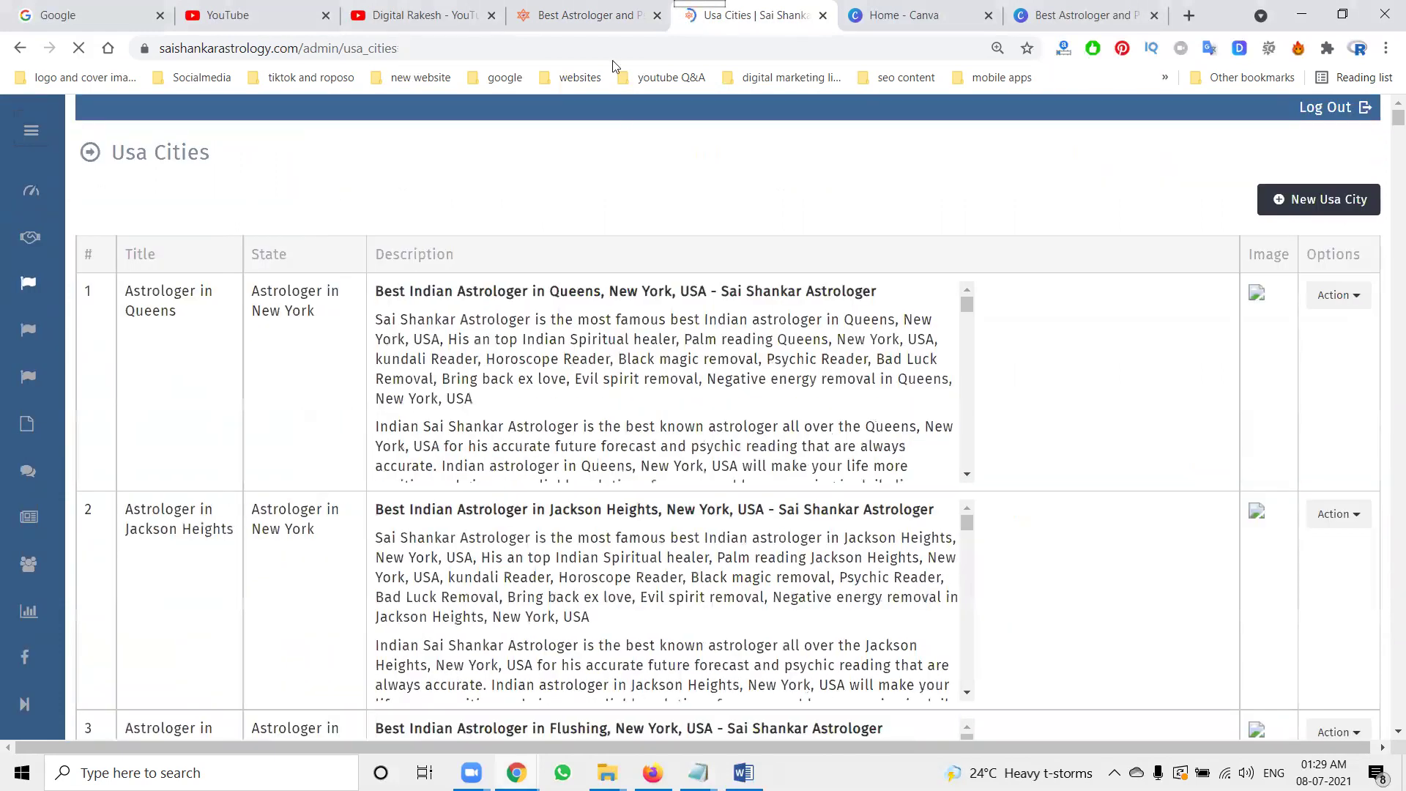
Step: Return from the East Honolulu page to the public Hawaii page and check its city links for Hilo
{"action": "left_click", "coordinate": [586, 15]}
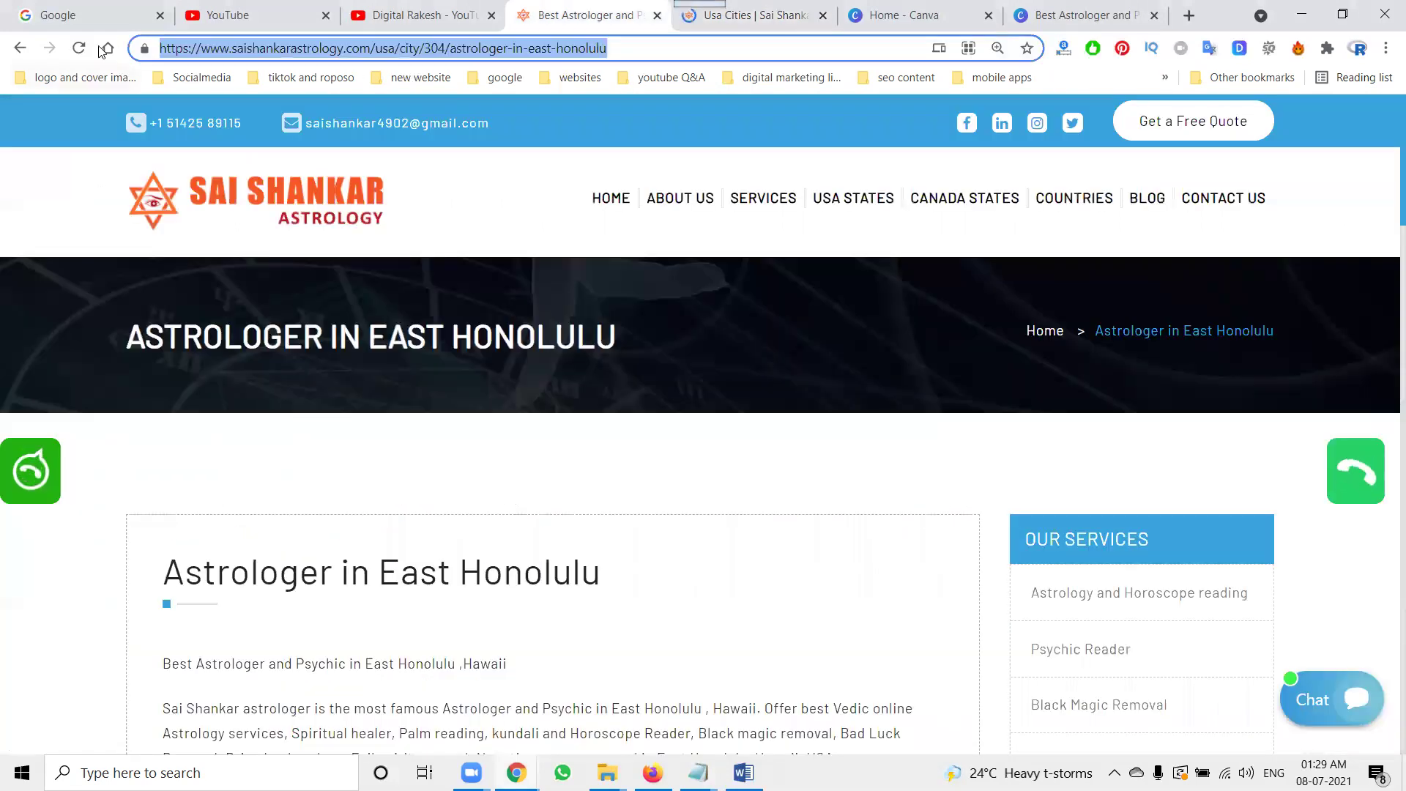
{"action": "left_click", "coordinate": [79, 48]}
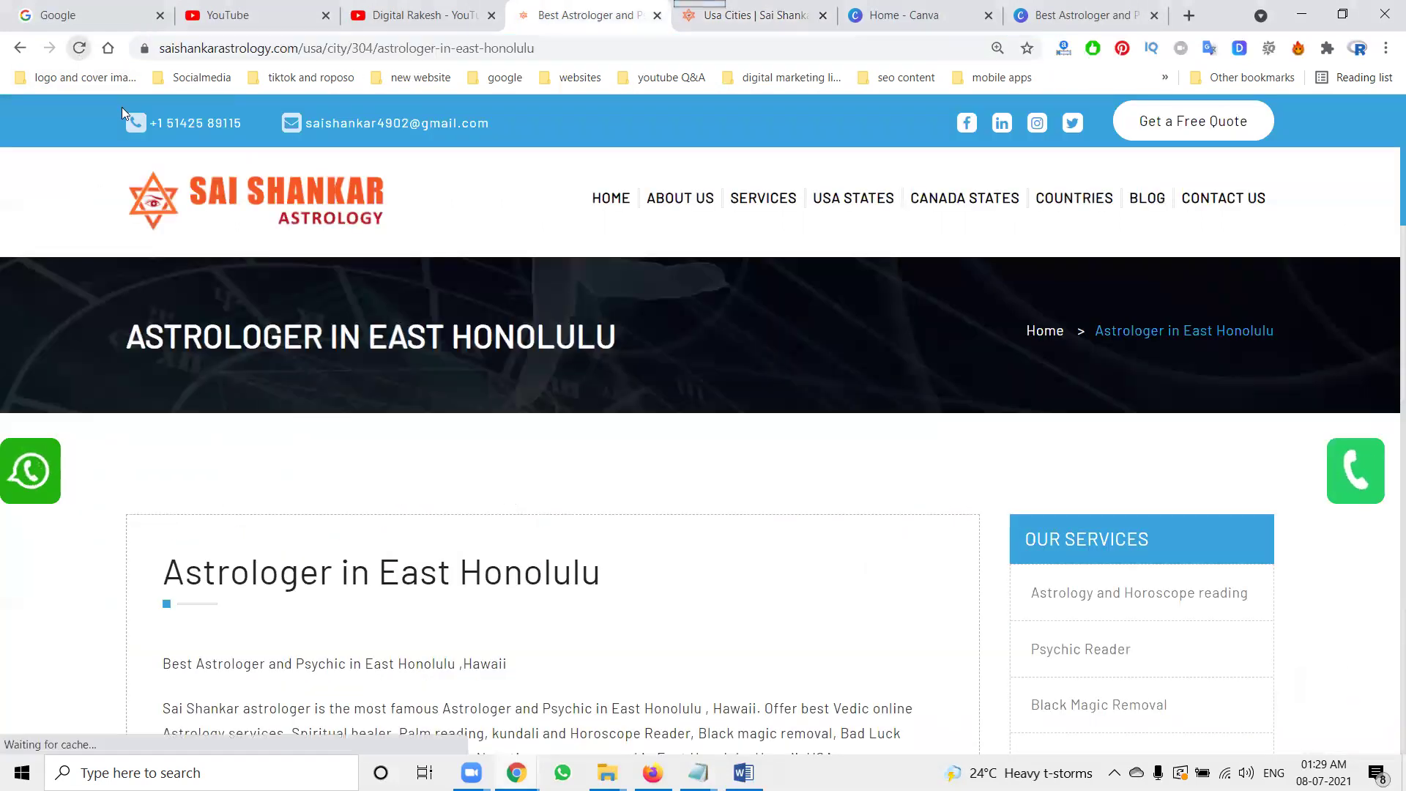
{"action": "left_click", "coordinate": [8, 48]}
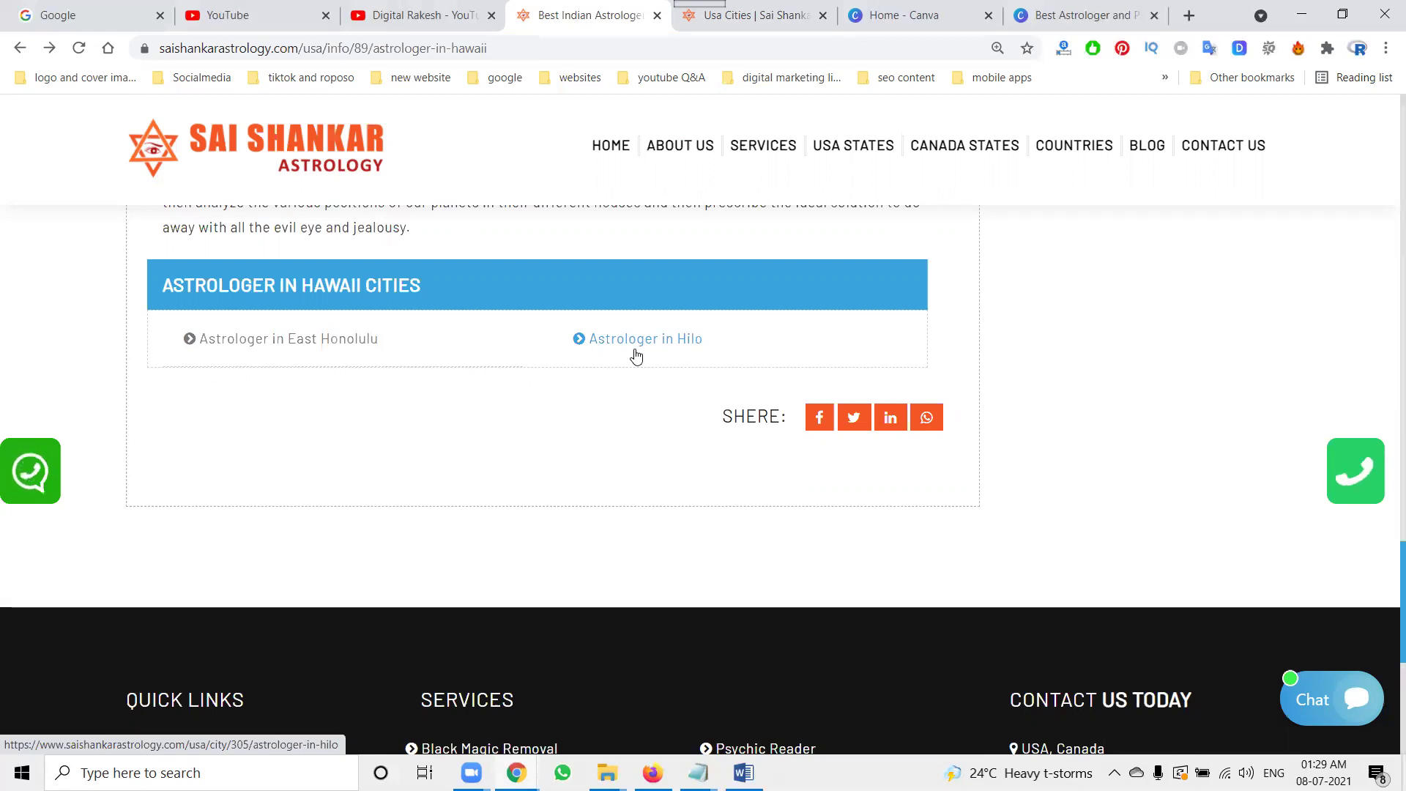
Step: Start a further new USA city entry in the admin site and set its state to Astrologer in Hawaii
{"action": "left_click", "coordinate": [767, 16]}
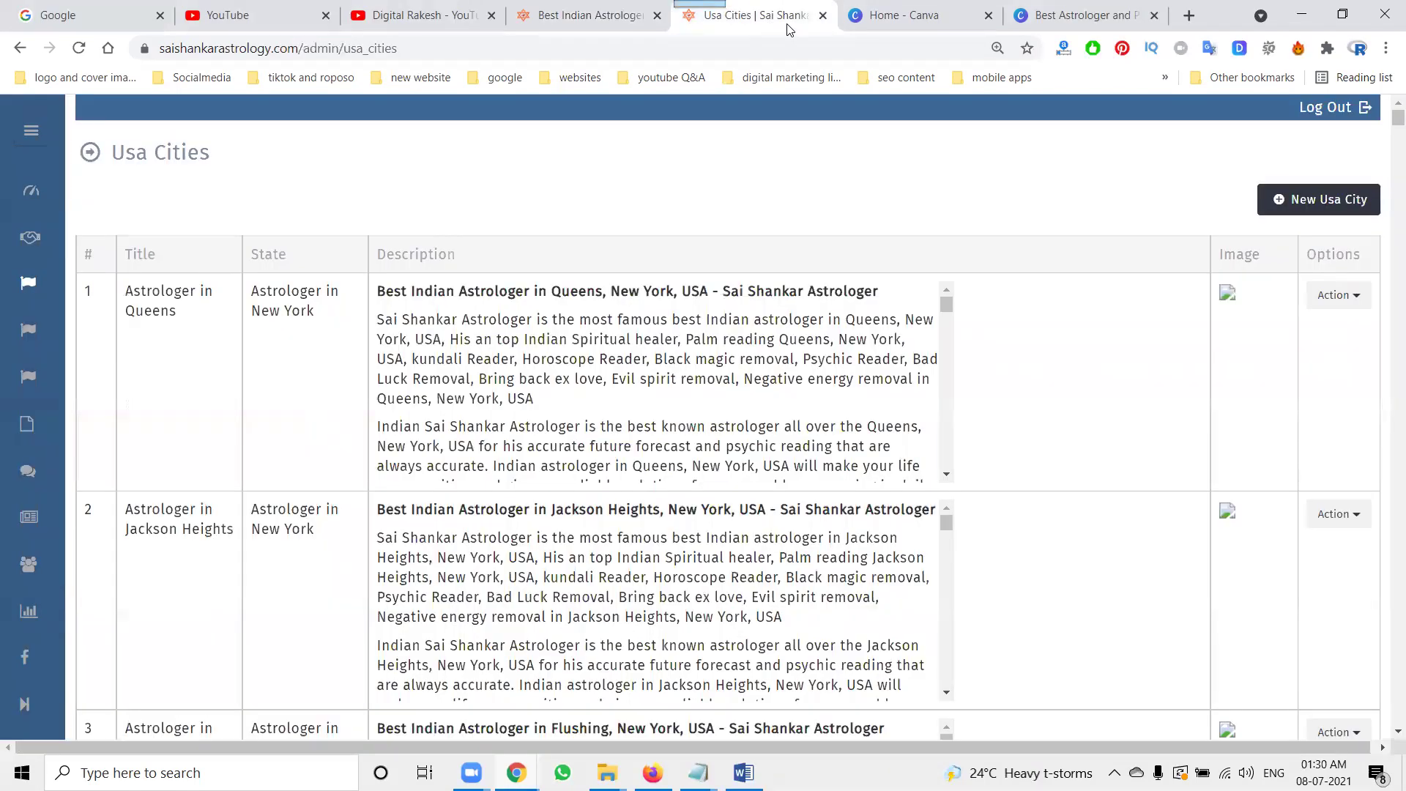
{"action": "left_click", "coordinate": [1330, 198]}
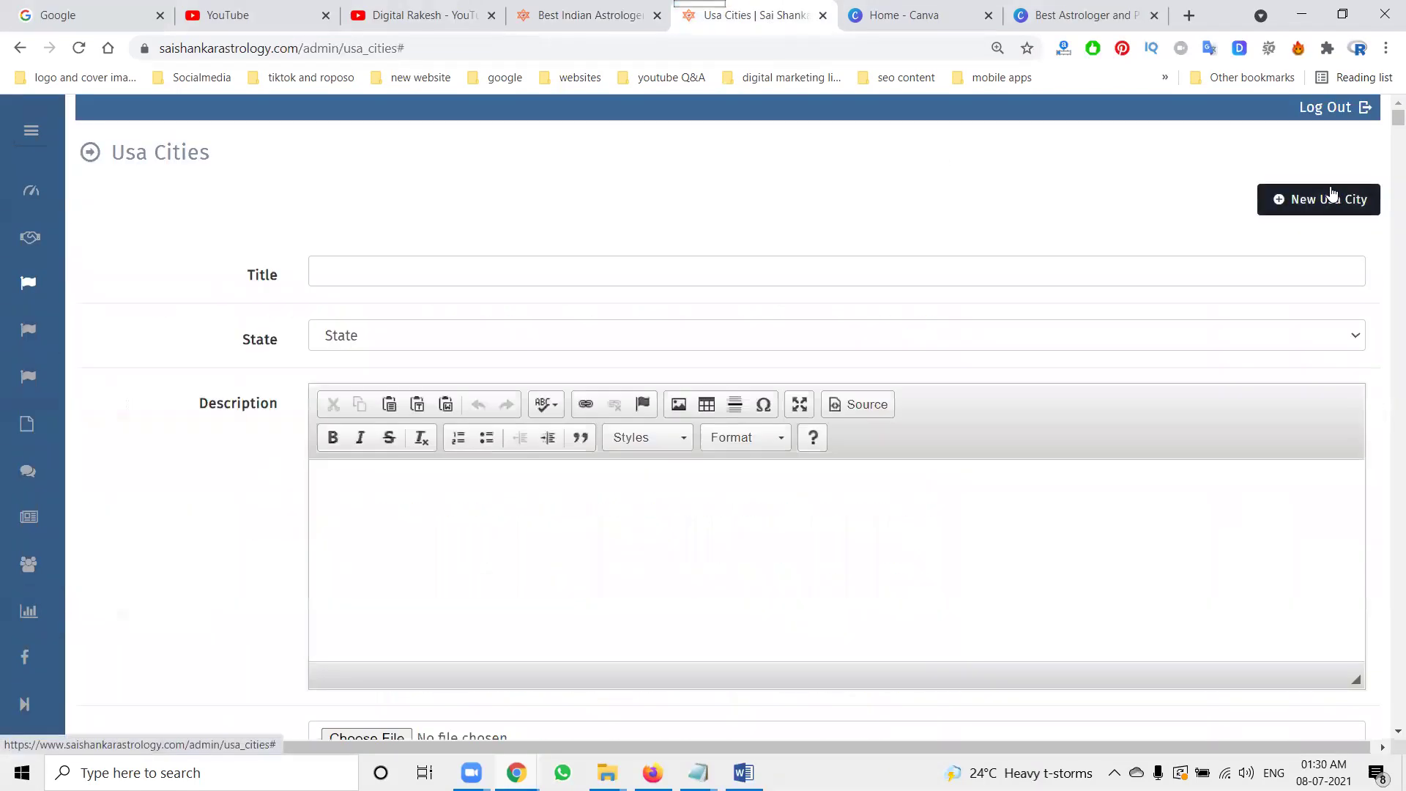
{"action": "left_click", "coordinate": [403, 350]}
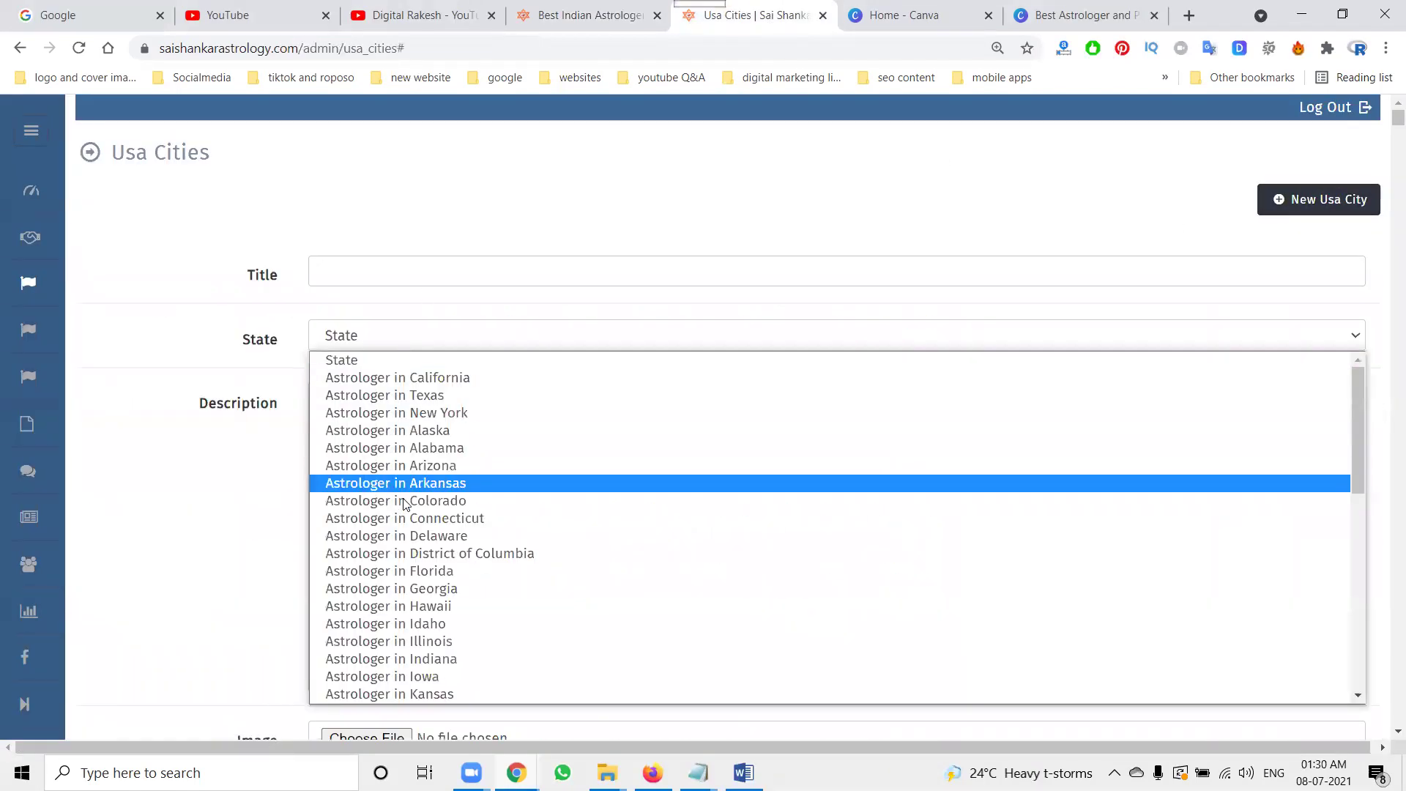
{"action": "left_click", "coordinate": [425, 607]}
Step: Close the Hilo Word document, open "Best Astrologer and Psychic in Honolulu Hawaii" from the hawaii folder and dismiss the activation dialog
{"action": "left_click", "coordinate": [742, 773]}
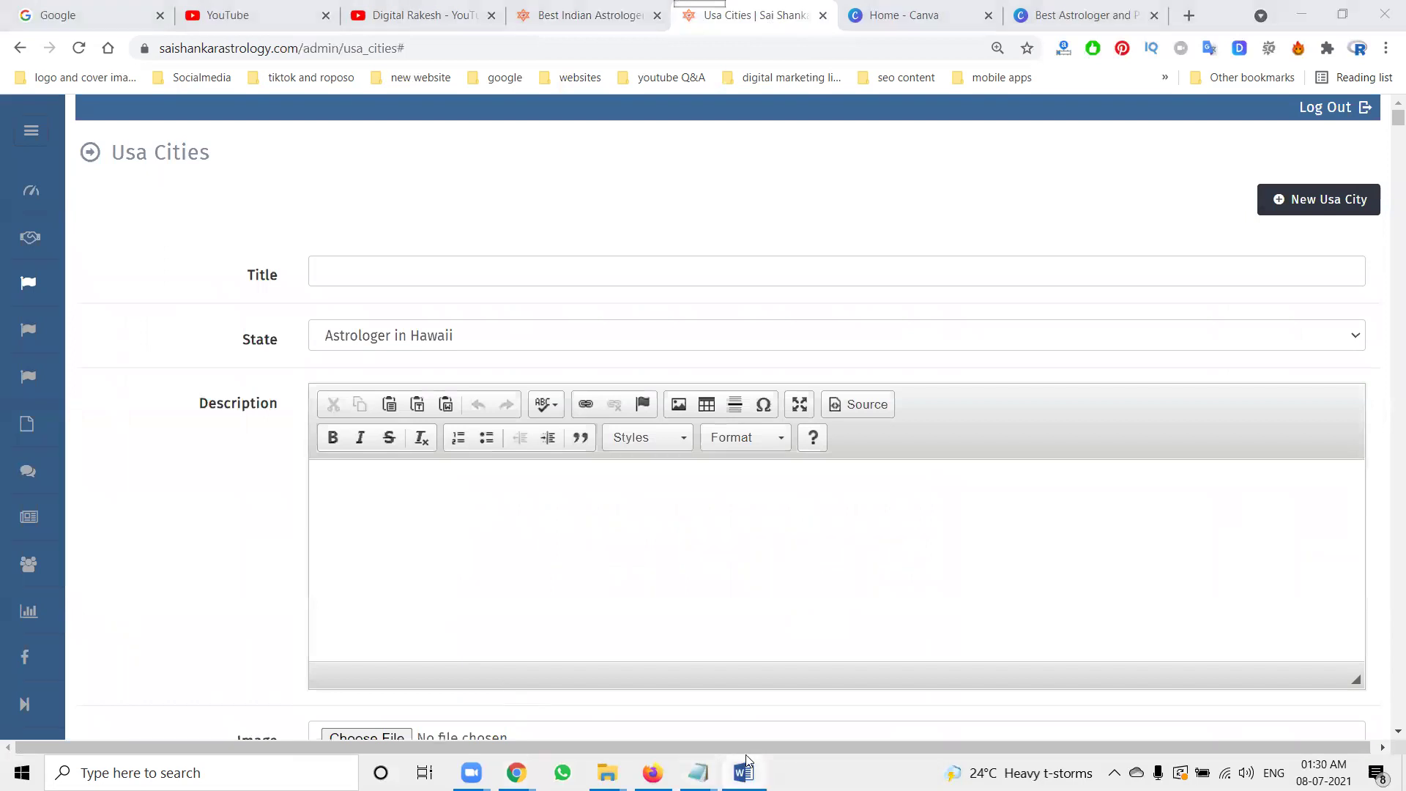
{"action": "key", "text": "alt+F4"}
{"action": "left_click", "coordinate": [538, 731]}
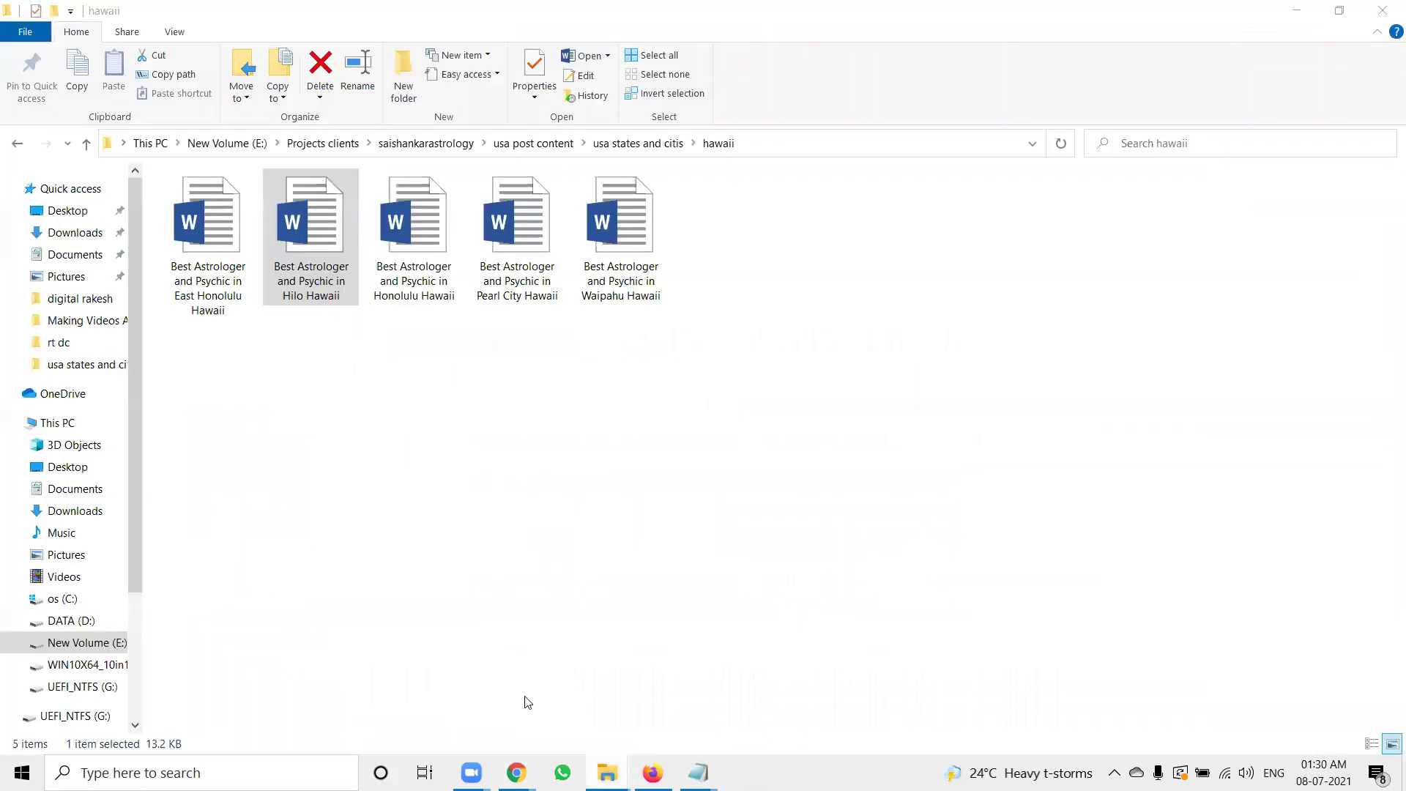
{"action": "double_click", "coordinate": [429, 264]}
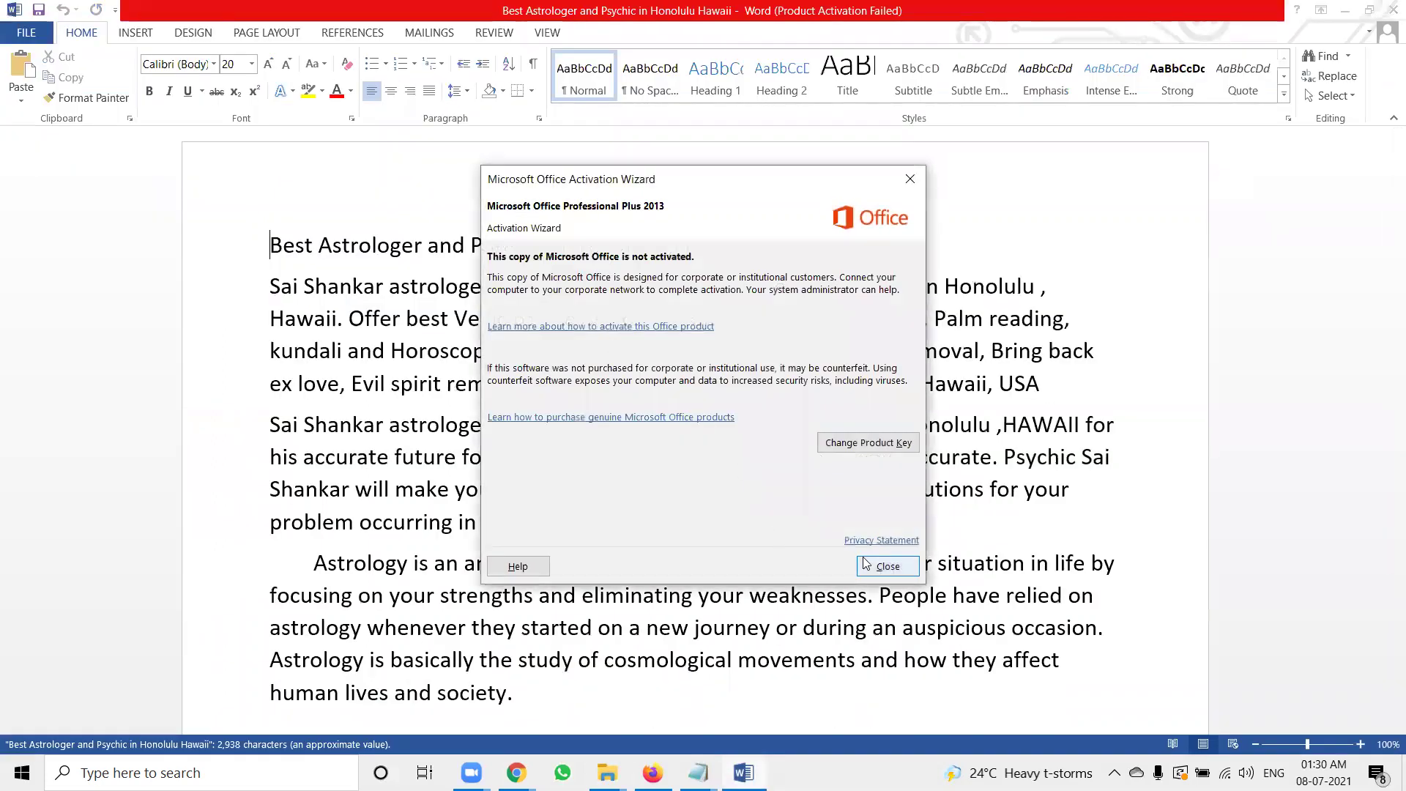
{"action": "left_click", "coordinate": [887, 566]}
Step: Copy the entire Honolulu document text and paste it into the new city entry's description in Chrome
{"action": "key", "text": "ctrl+a"}
{"action": "key", "text": "ctrl+c"}
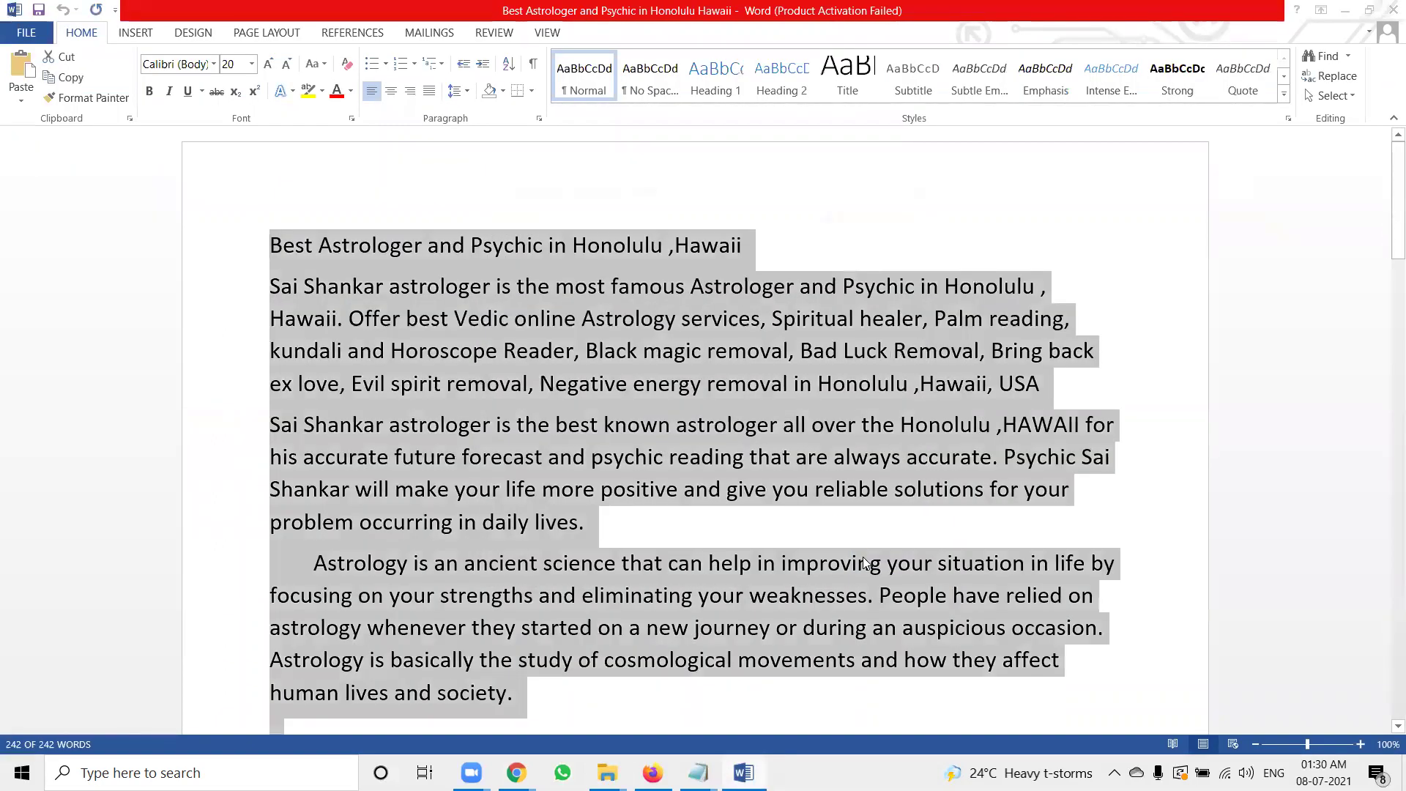
{"action": "key", "text": "alt+Tab"}
{"action": "key", "text": "alt+Tab"}
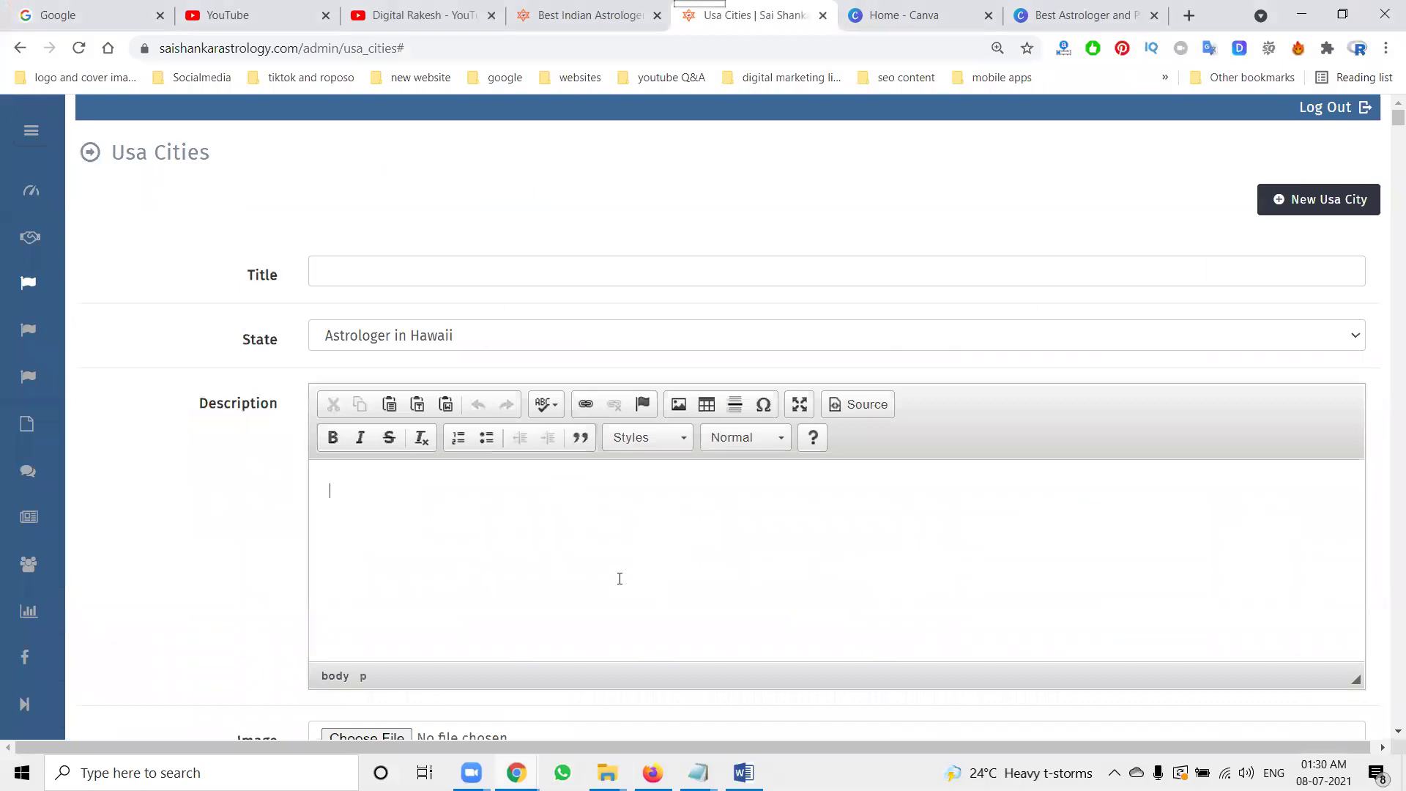
{"action": "left_click", "coordinate": [597, 578]}
{"action": "key", "text": "ctrl+v"}
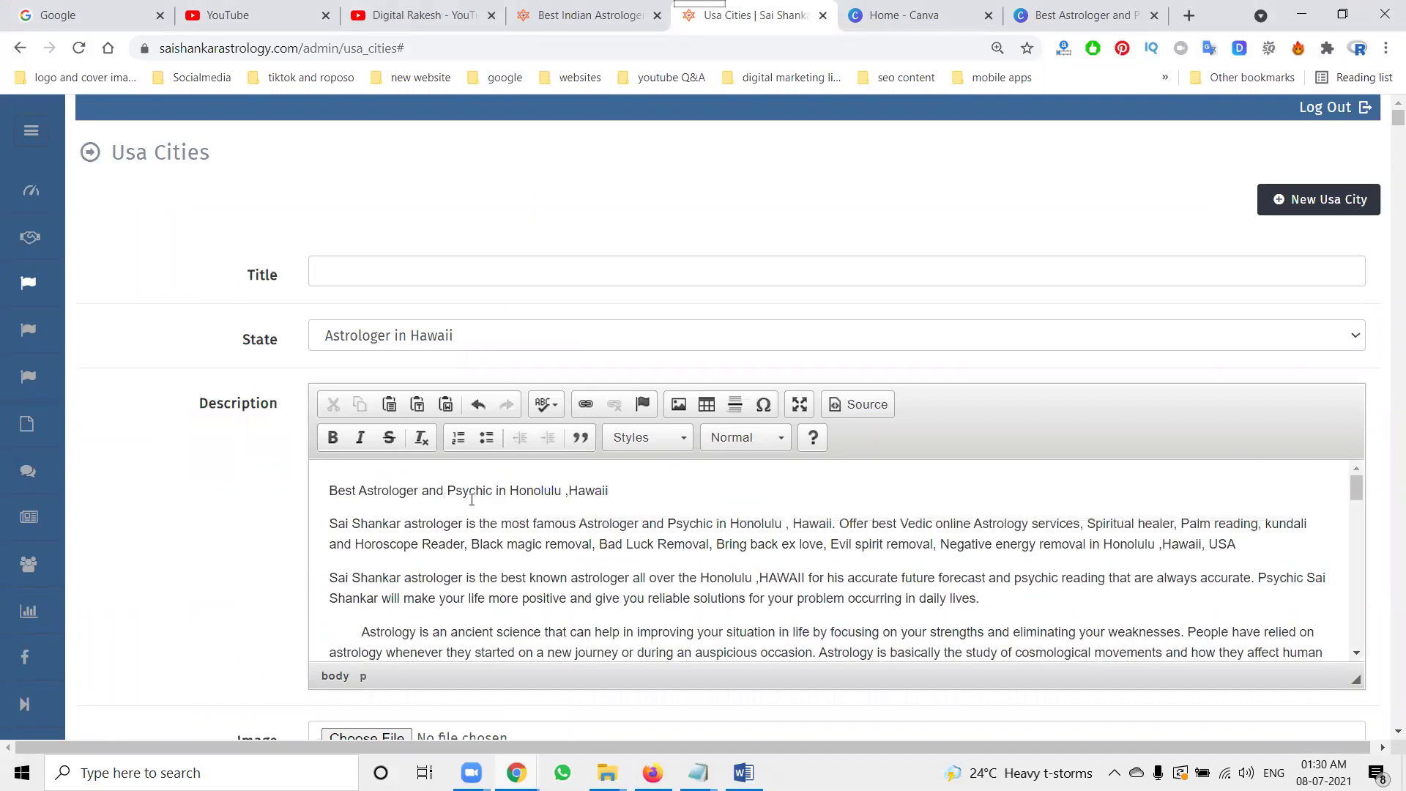
Step: Copy the description's heading into the entry's title and trim it to "Astrologer in Honolulu"
{"action": "triple_click", "coordinate": [469, 491]}
{"action": "key", "text": "ctrl+c"}
{"action": "left_click", "coordinate": [370, 263]}
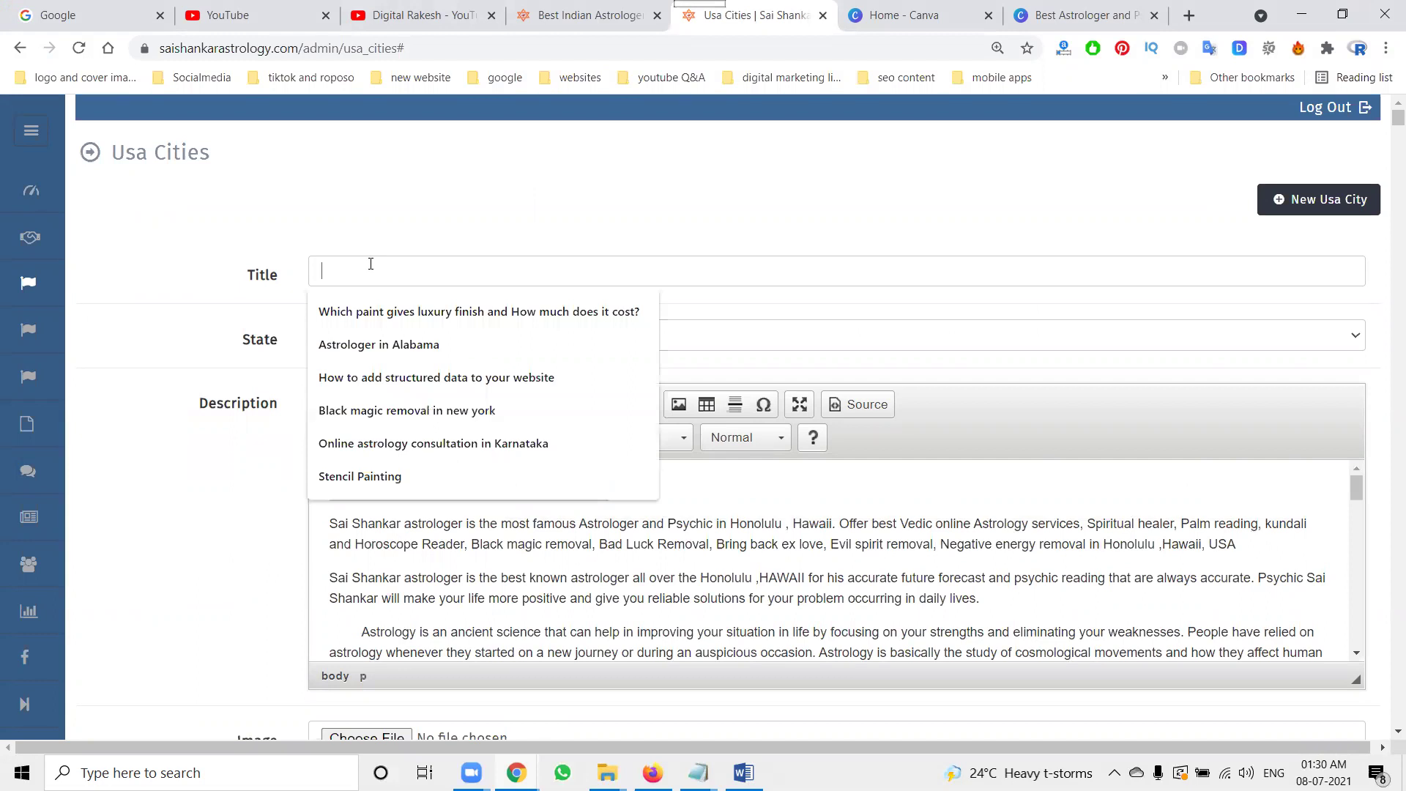
{"action": "key", "text": "ctrl+v"}
{"action": "double_click", "coordinate": [318, 274]}
{"action": "key", "text": "BackSpace"}
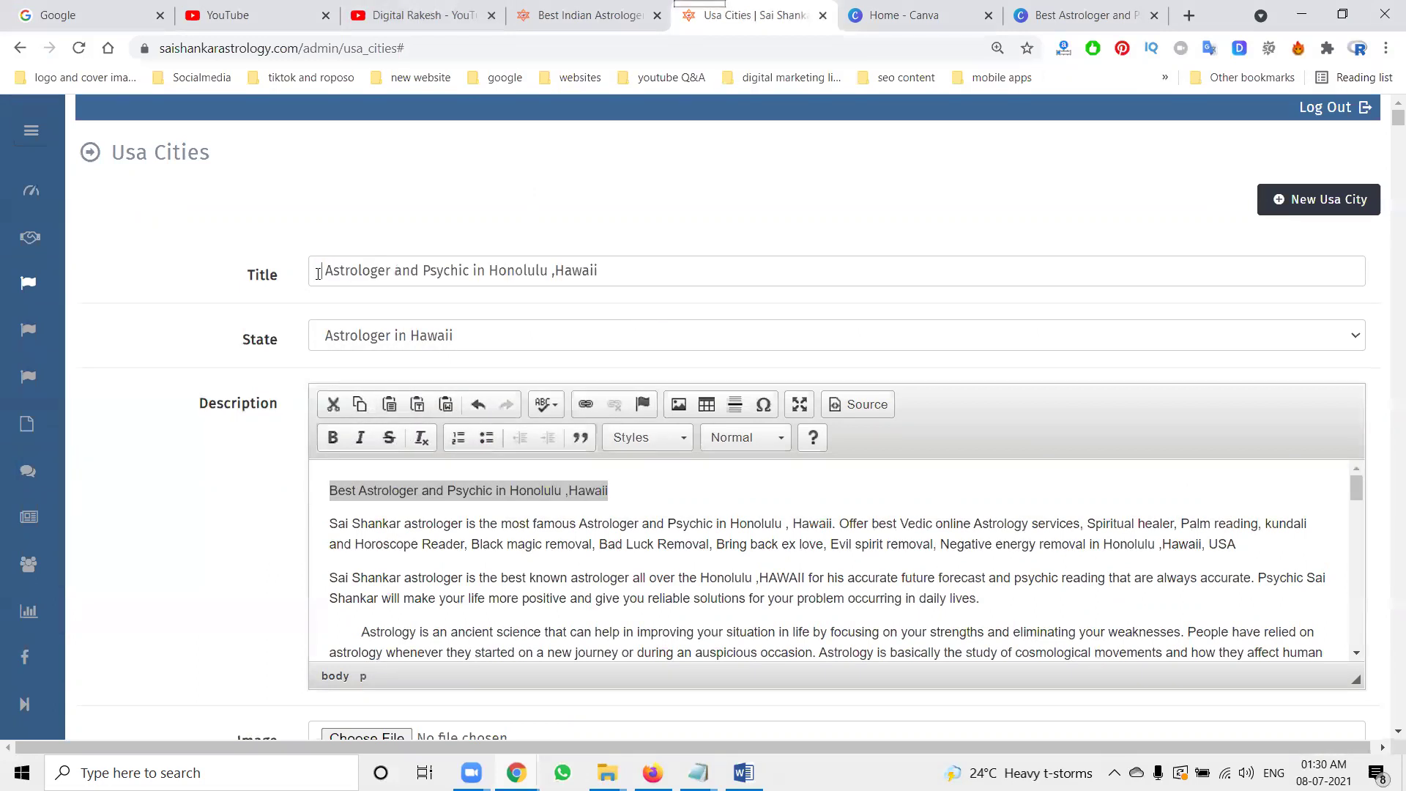
{"action": "double_click", "coordinate": [442, 273]}
{"action": "key", "text": "BackSpace"}
{"action": "double_click", "coordinate": [402, 265]}
{"action": "key", "text": "BackSpace"}
{"action": "key", "text": "BackSpace"}
{"action": "double_click", "coordinate": [485, 266]}
{"action": "key", "text": "BackSpace"}
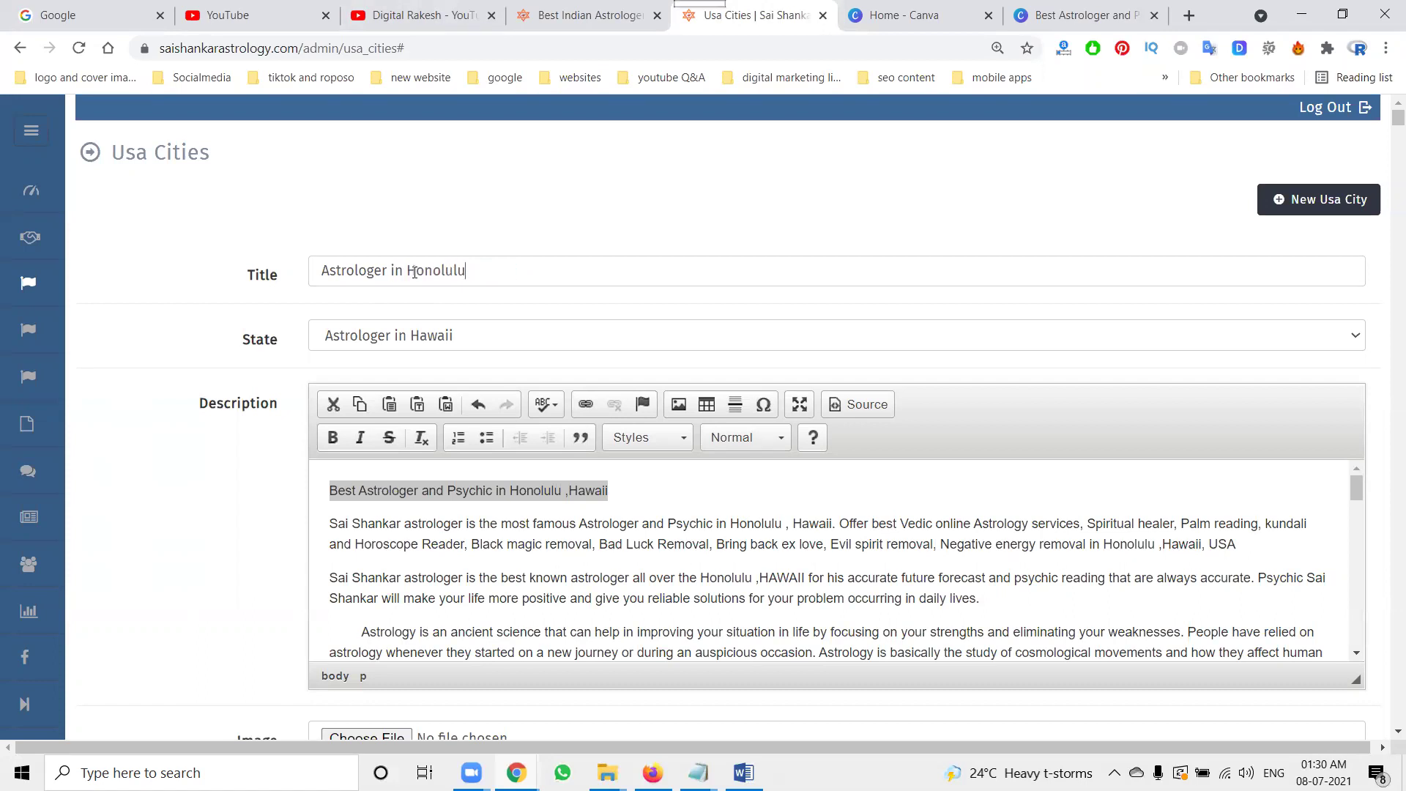
Step: Fill the SEO title with the heading "Best Astrologer and Psychic in Honolulu ,Hawaii" and the SEO description and keywords with the first body paragraph
{"action": "scroll", "coordinate": [263, 396], "scroll_direction": "down", "scroll_amount": 3}
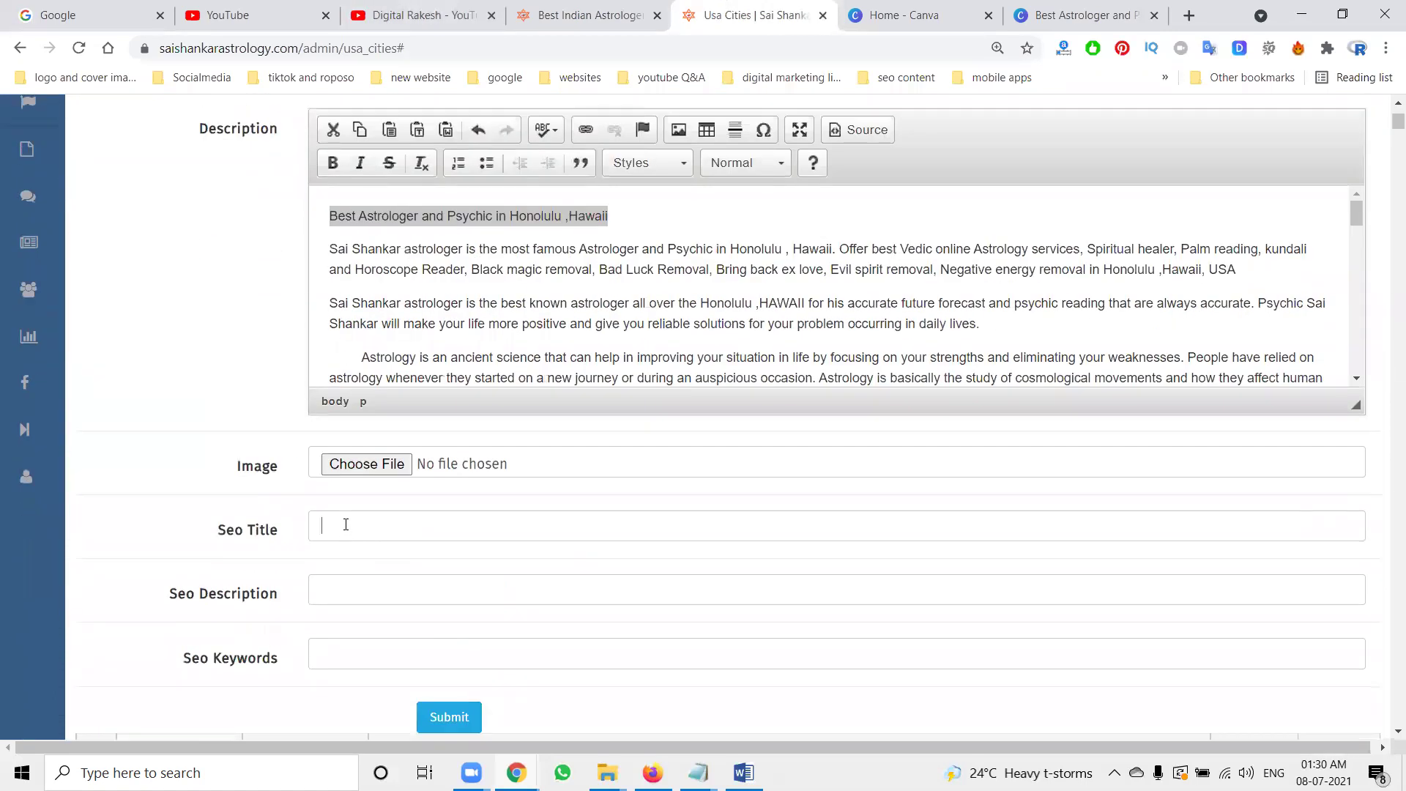
{"action": "left_click", "coordinate": [346, 524]}
{"action": "key", "text": "ctrl+v"}
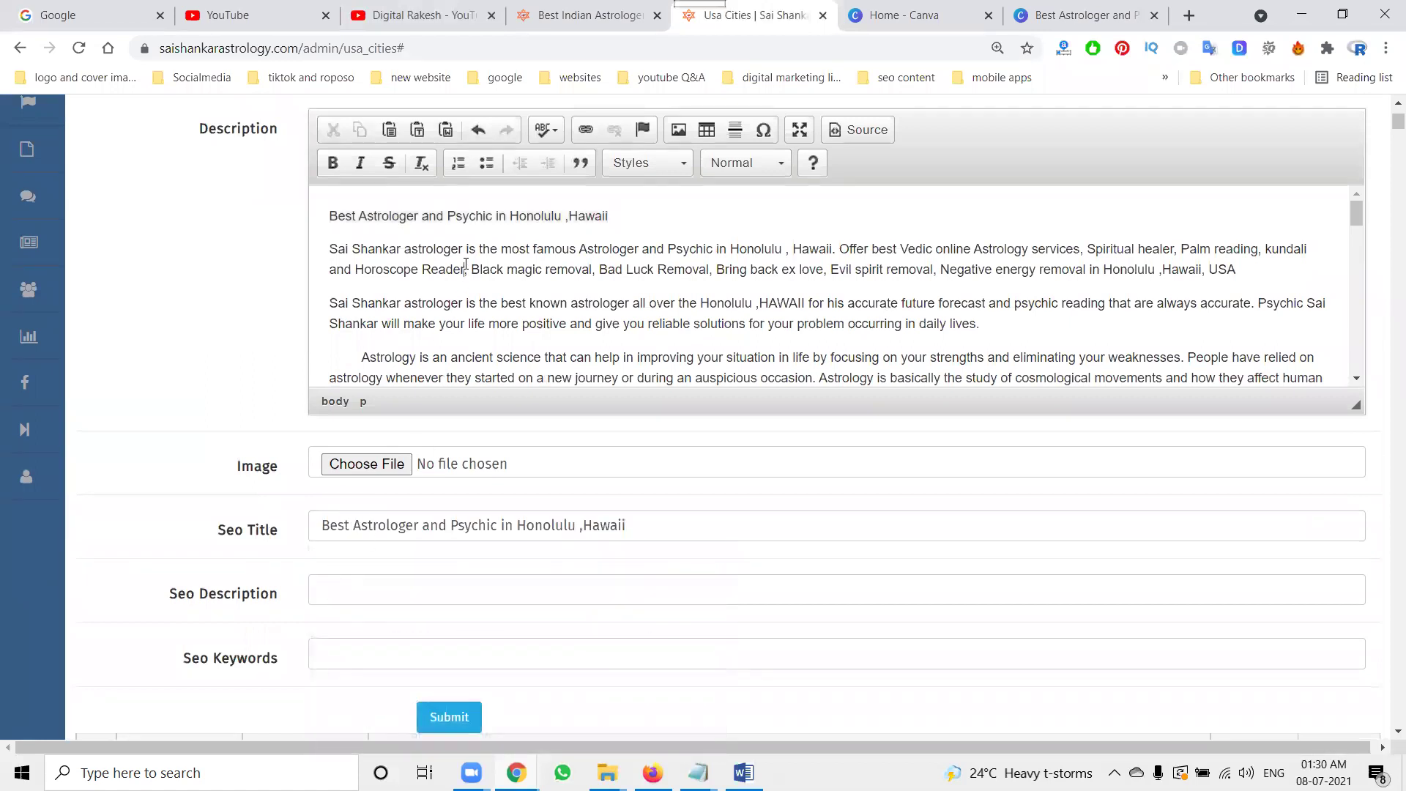
{"action": "triple_click", "coordinate": [466, 264]}
{"action": "key", "text": "ctrl+c"}
{"action": "left_click", "coordinate": [394, 578]}
{"action": "key", "text": "ctrl+v"}
{"action": "left_click", "coordinate": [394, 650]}
{"action": "key", "text": "ctrl+v"}
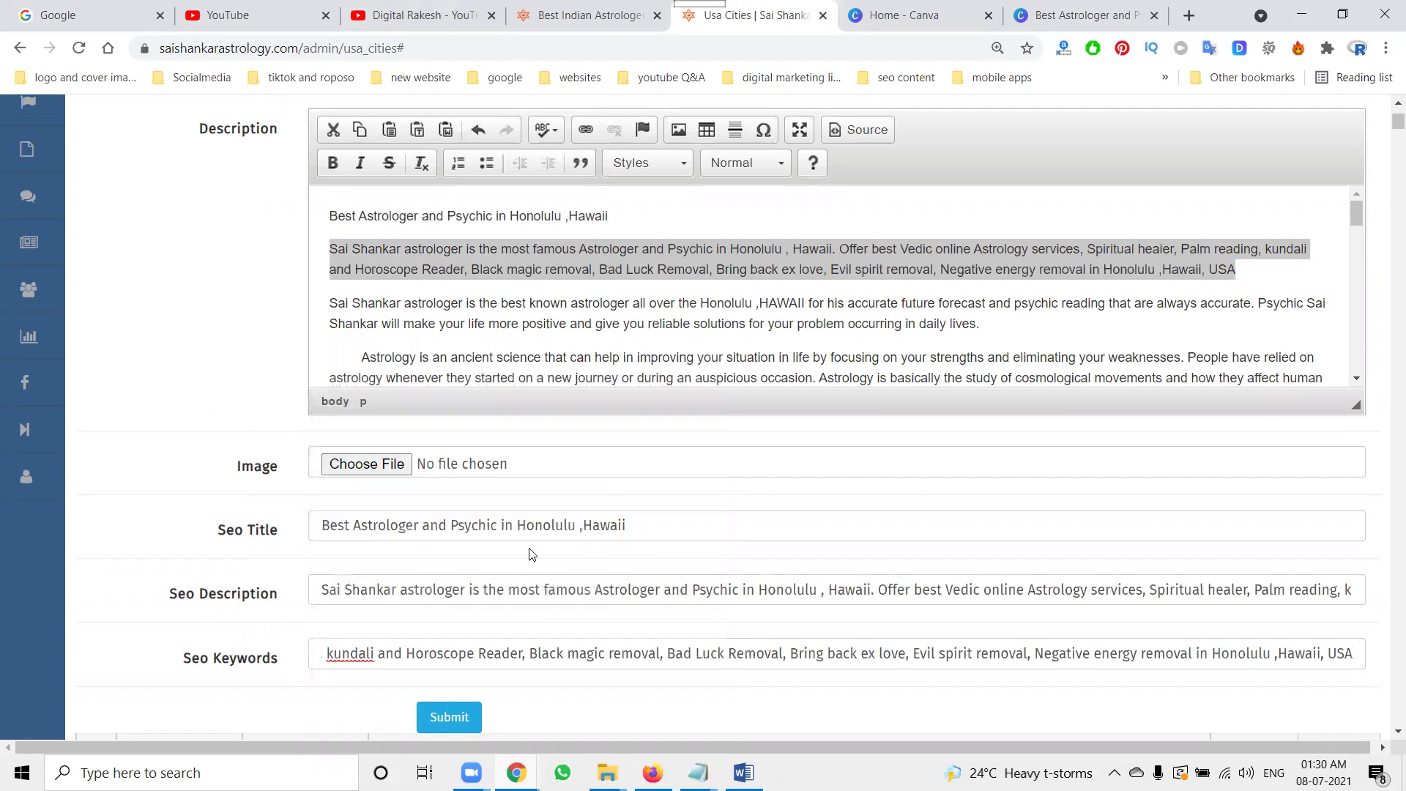
Step: Copy the SEO title text and insert it, followed by a comma, at the start of the SEO keywords
{"action": "triple_click", "coordinate": [633, 521]}
{"action": "key", "text": "ctrl+c"}
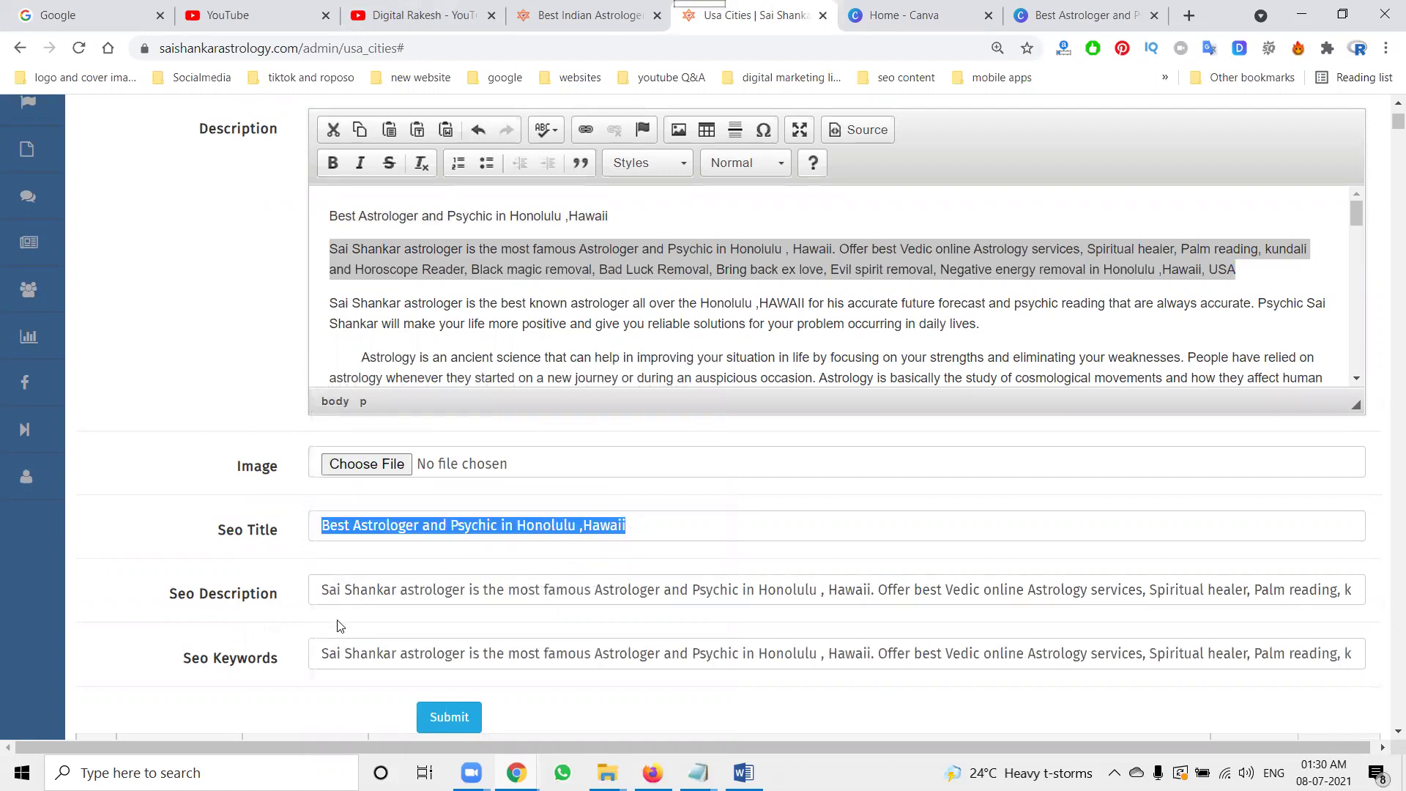
{"action": "left_click", "coordinate": [322, 653]}
{"action": "key", "text": "ctrl+v"}
{"action": "type", "text": ","}
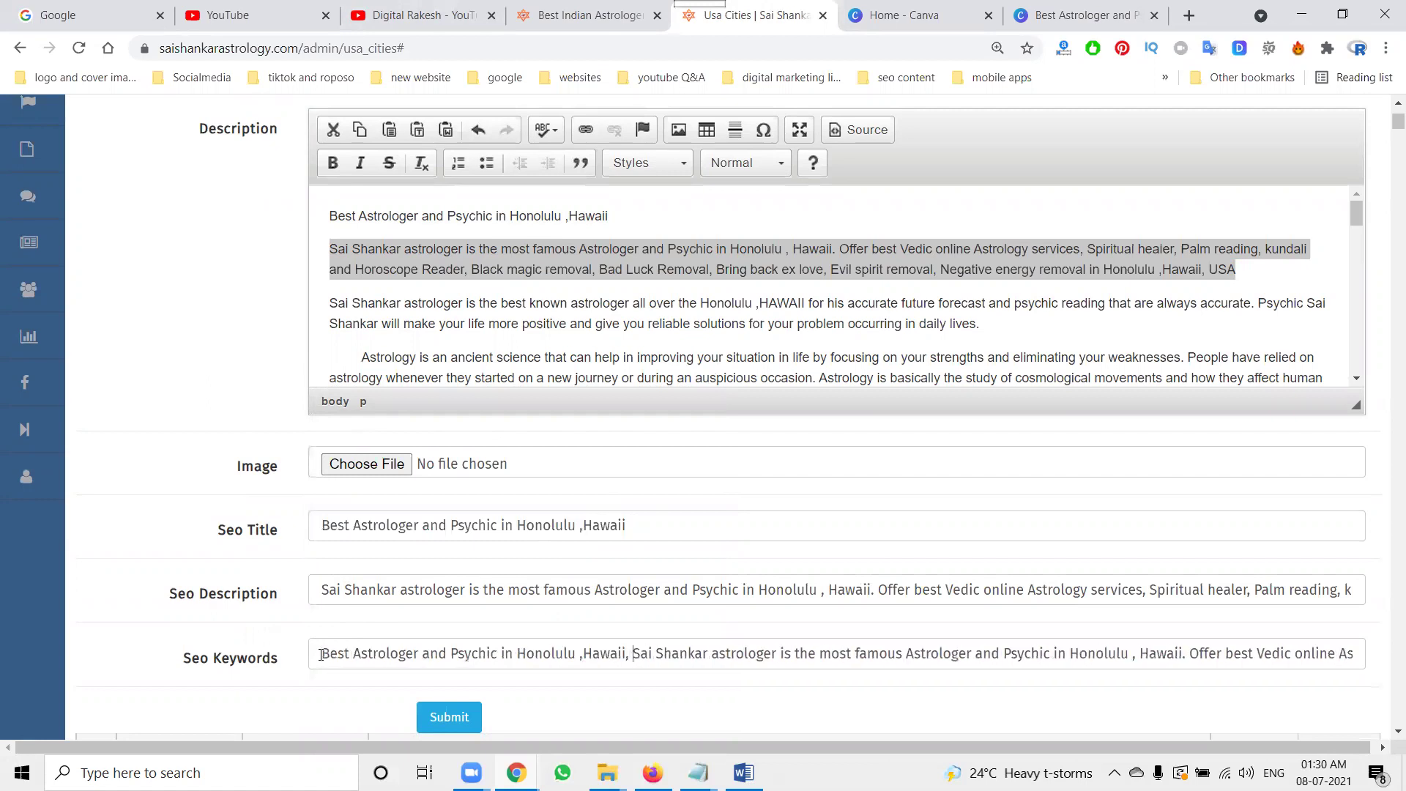
Step: Extend the SEO title with "Offer best Vedic online Astrology services" copied from the SEO description, plus "located near by me"
{"action": "left_click_drag", "start_coordinate": [878, 590], "coordinate": [1143, 591]}
{"action": "key", "text": "ctrl+c"}
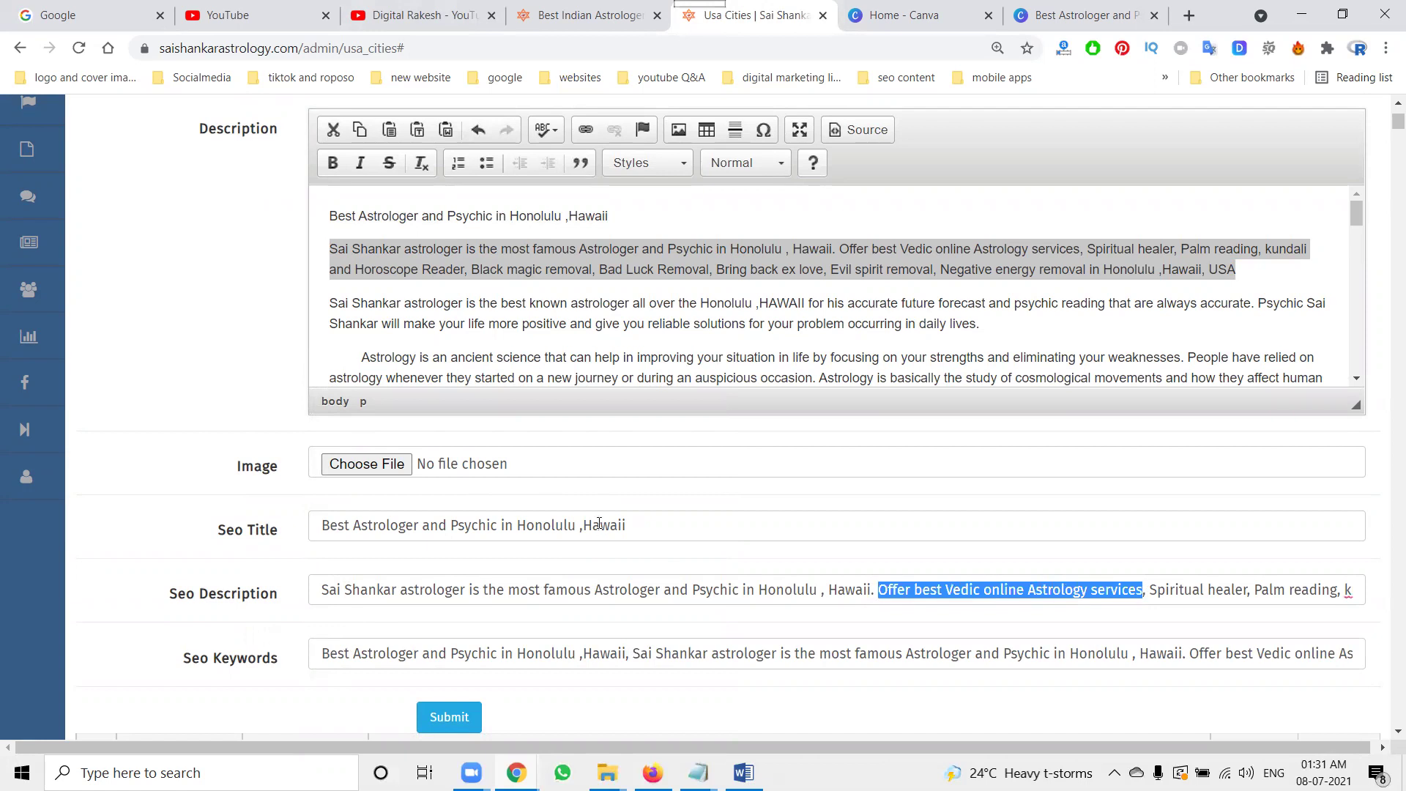
{"action": "left_click", "coordinate": [684, 523]}
{"action": "key", "text": "ctrl+v"}
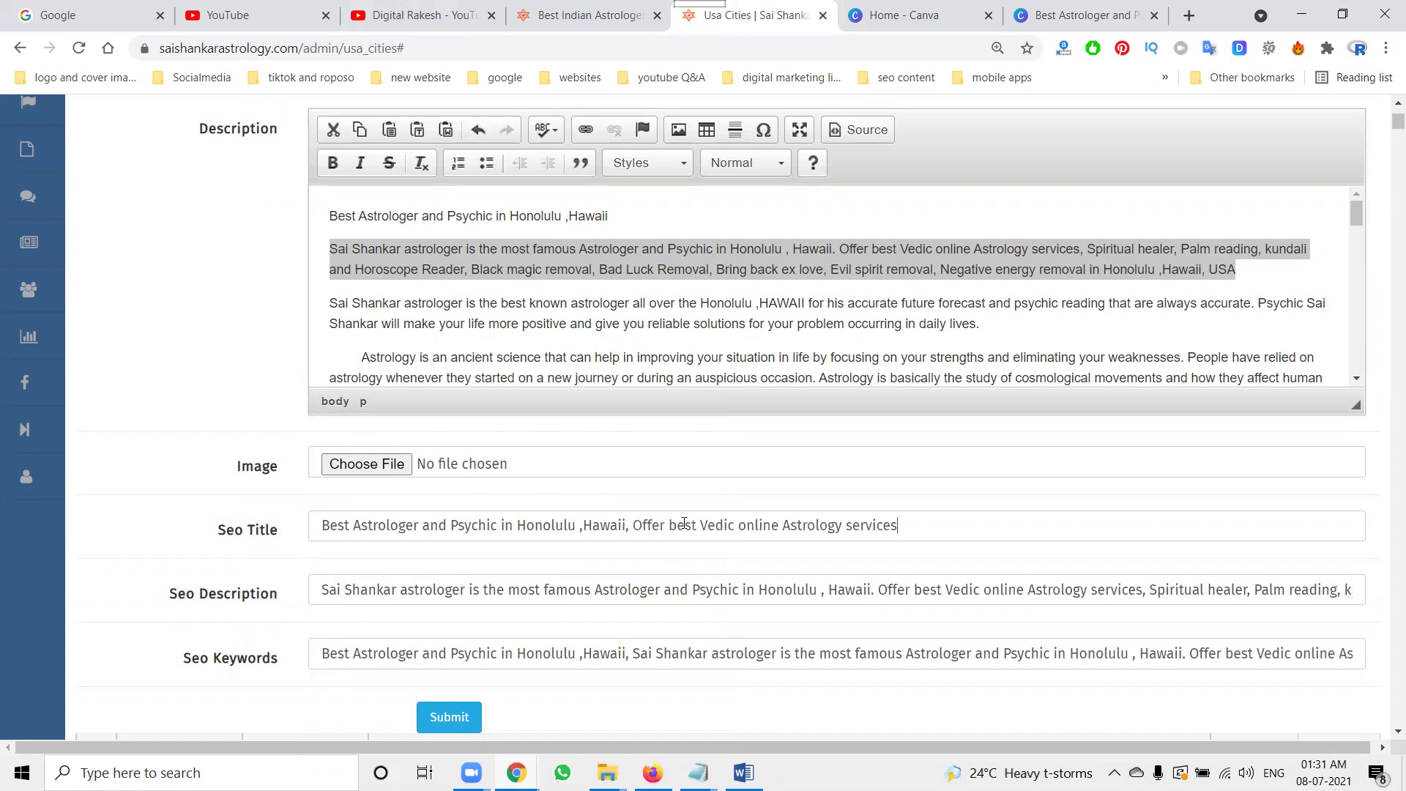
{"action": "type", "text": "located near by me"}
Step: Attach the image "Astrologer in Hawaii.jpg" and submit the Honolulu city entry
{"action": "left_click", "coordinate": [358, 465]}
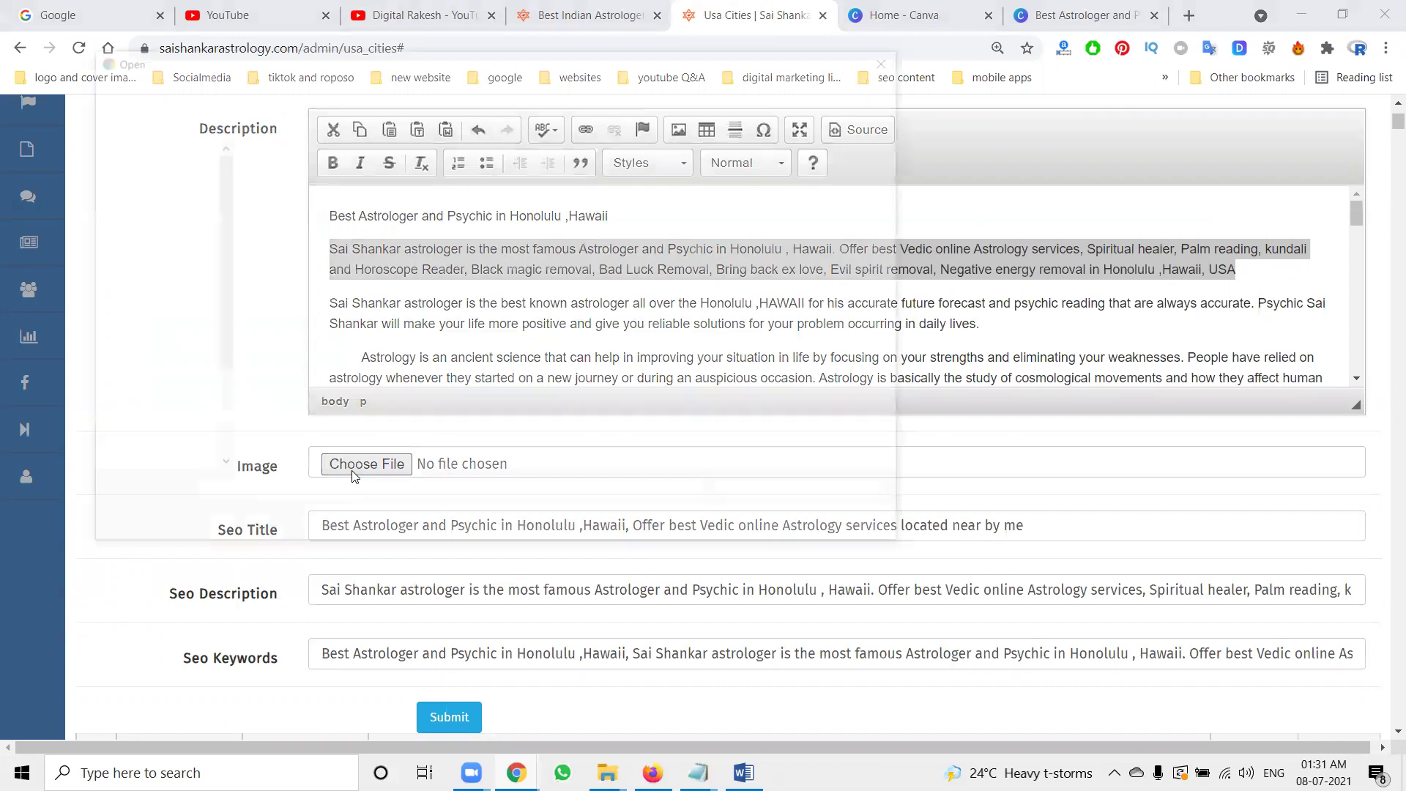
{"action": "double_click", "coordinate": [292, 273]}
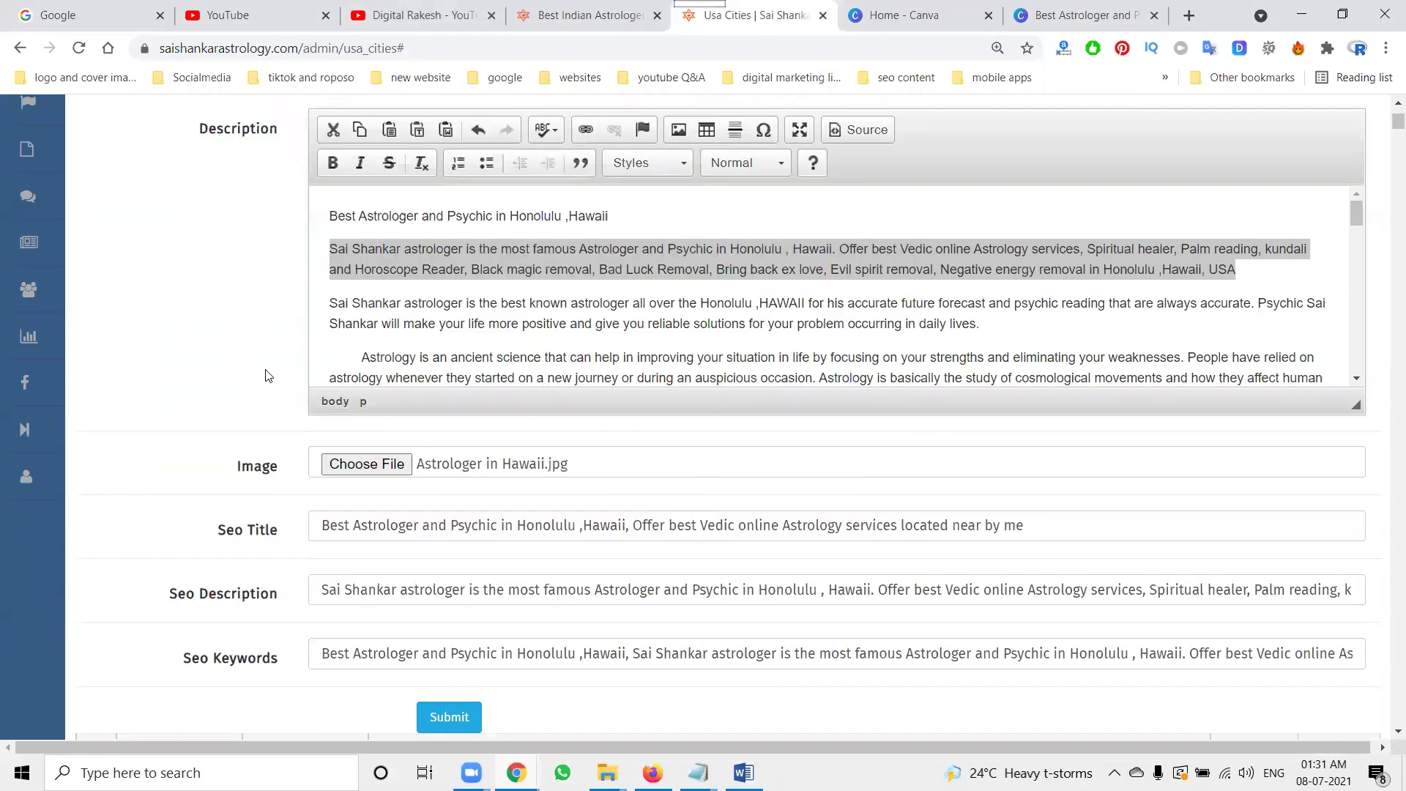
{"action": "scroll", "coordinate": [267, 371], "scroll_direction": "up", "scroll_amount": 3}
{"action": "scroll", "coordinate": [267, 372], "scroll_direction": "down", "scroll_amount": 5}
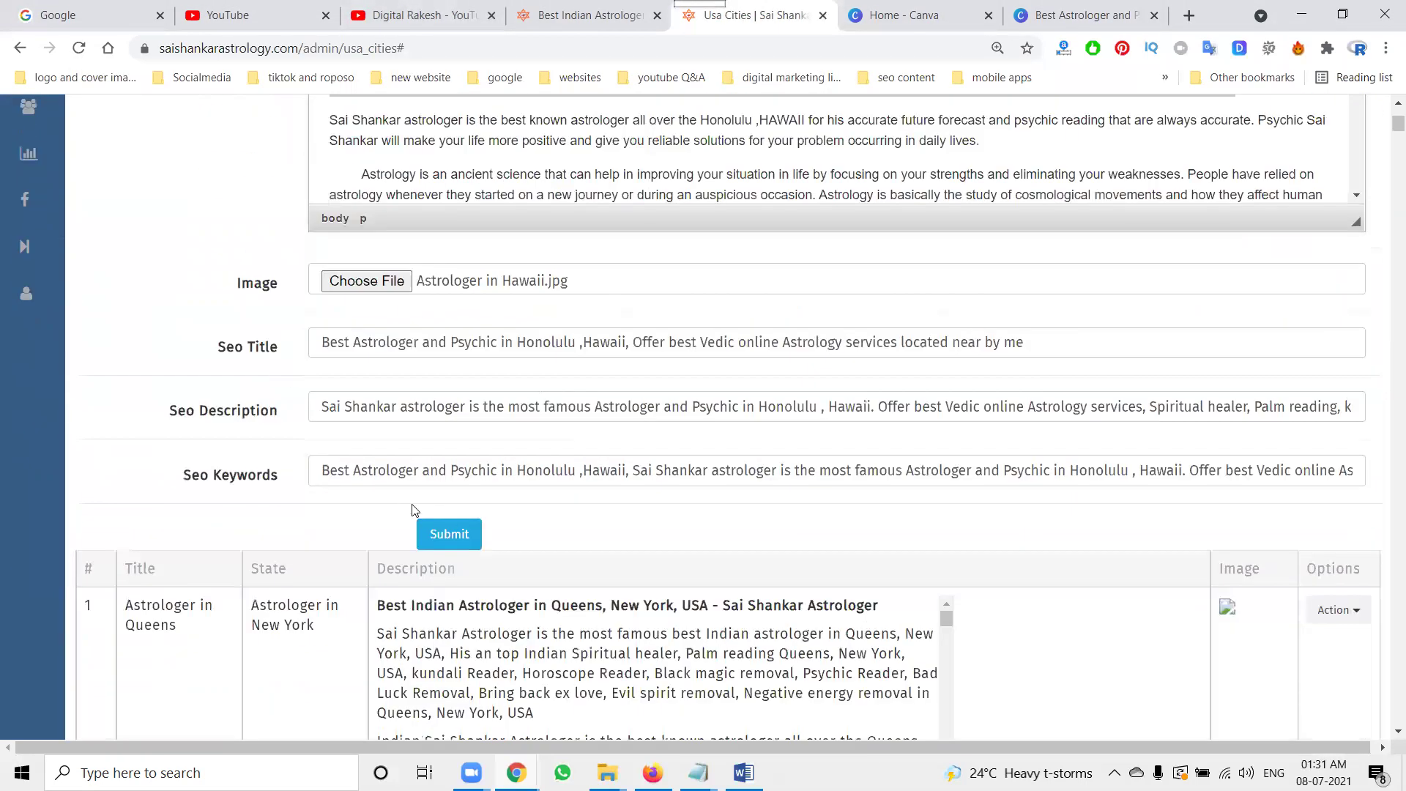
{"action": "left_click", "coordinate": [449, 534]}
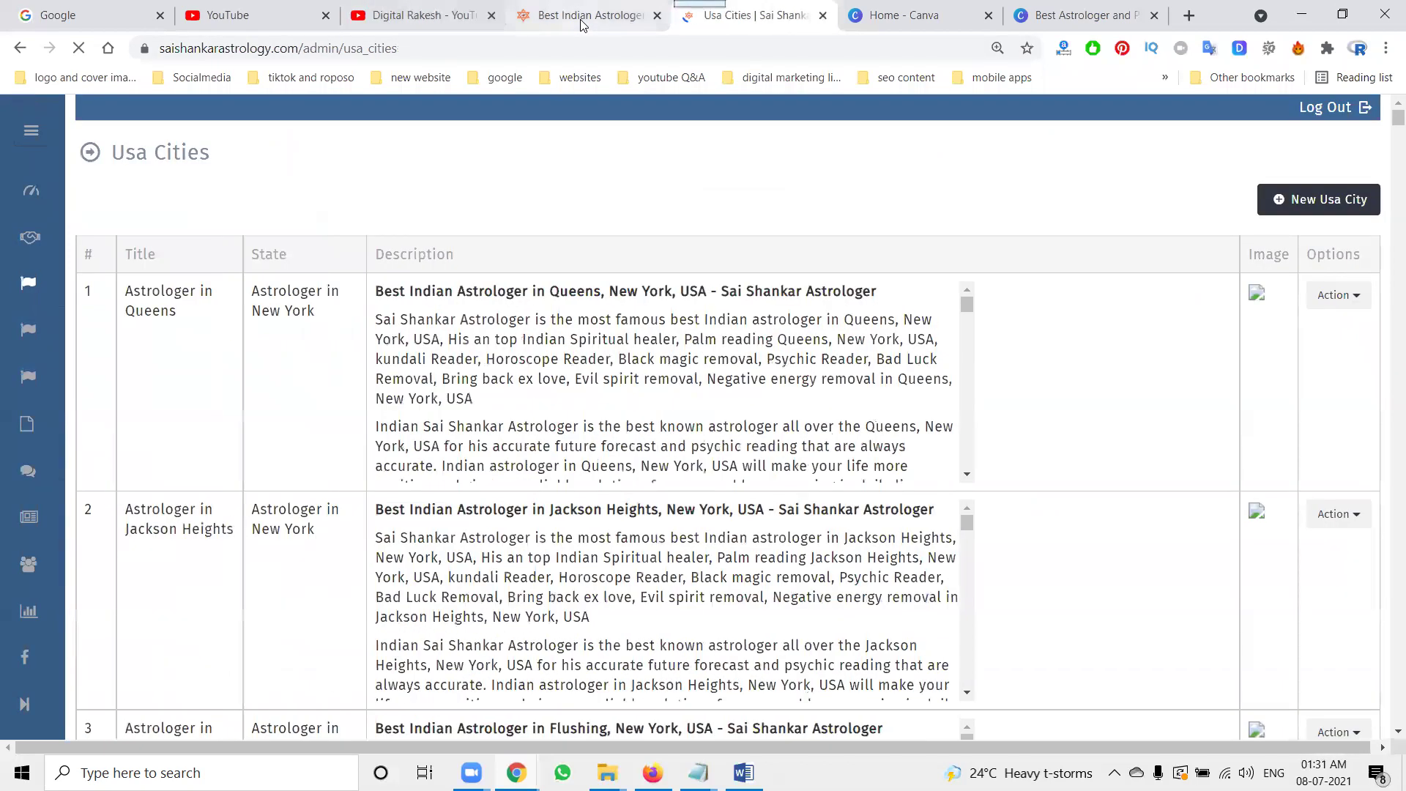
Step: Reload the public Hawaii page to check its city links and open the Astrologer in East Honolulu page
{"action": "left_click", "coordinate": [582, 18]}
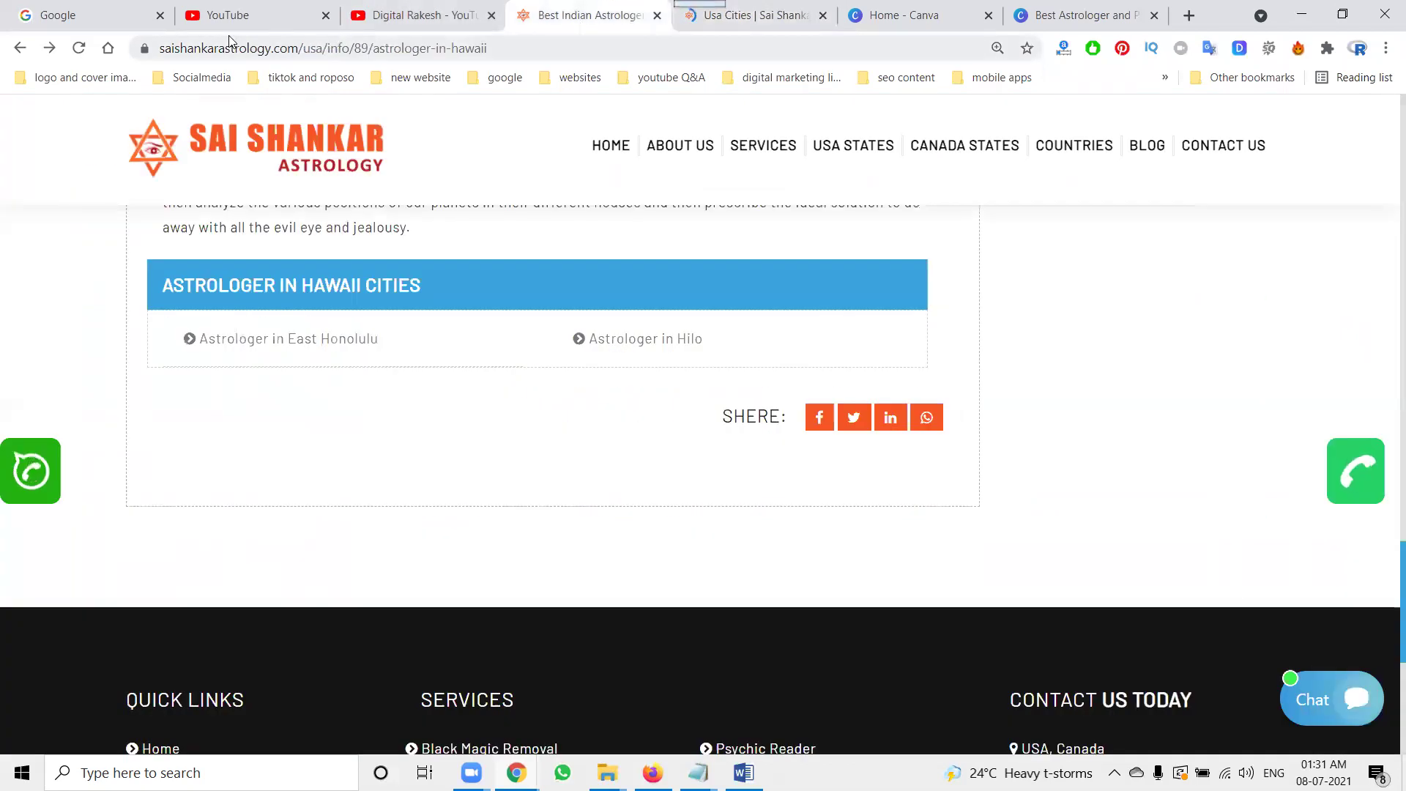
{"action": "left_click", "coordinate": [78, 50]}
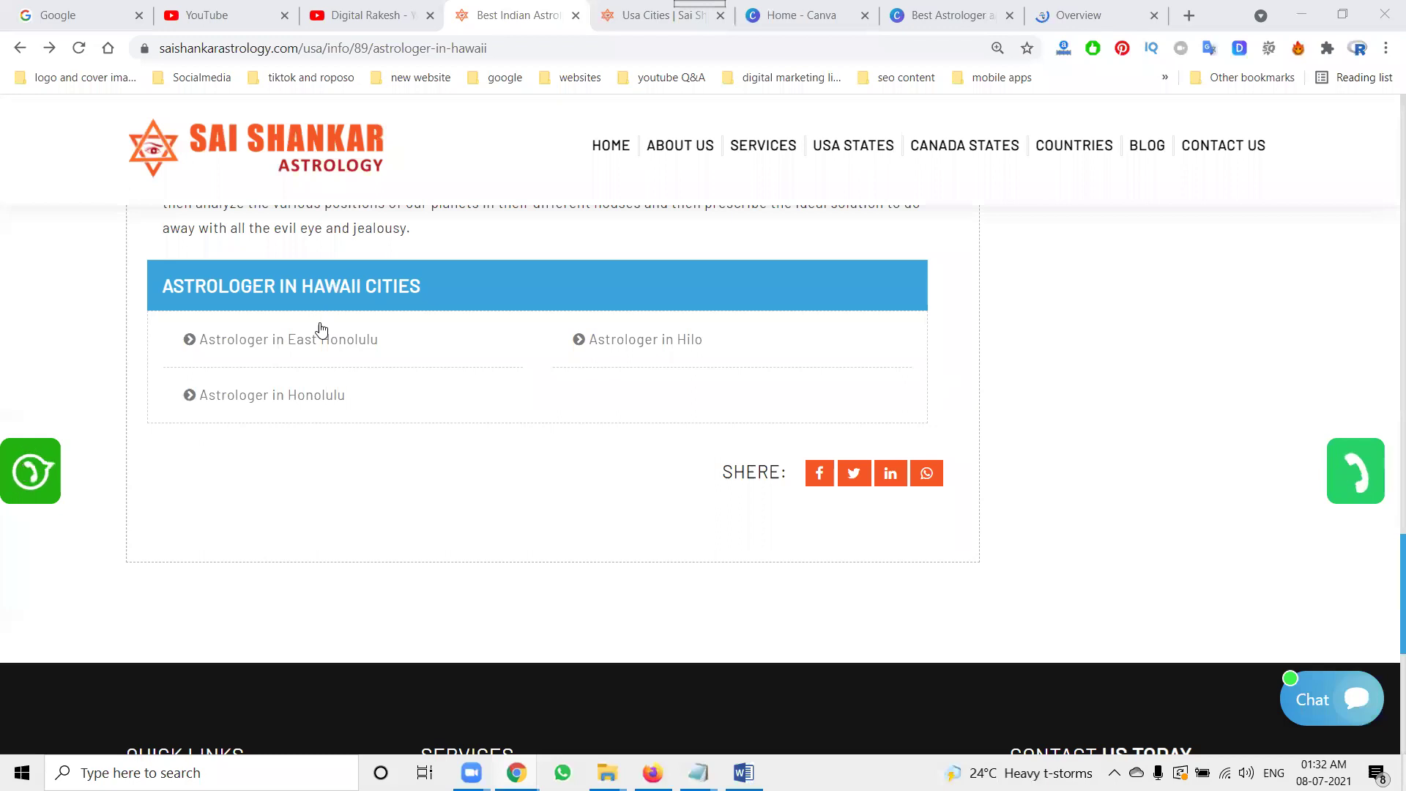
{"action": "left_click", "coordinate": [320, 339]}
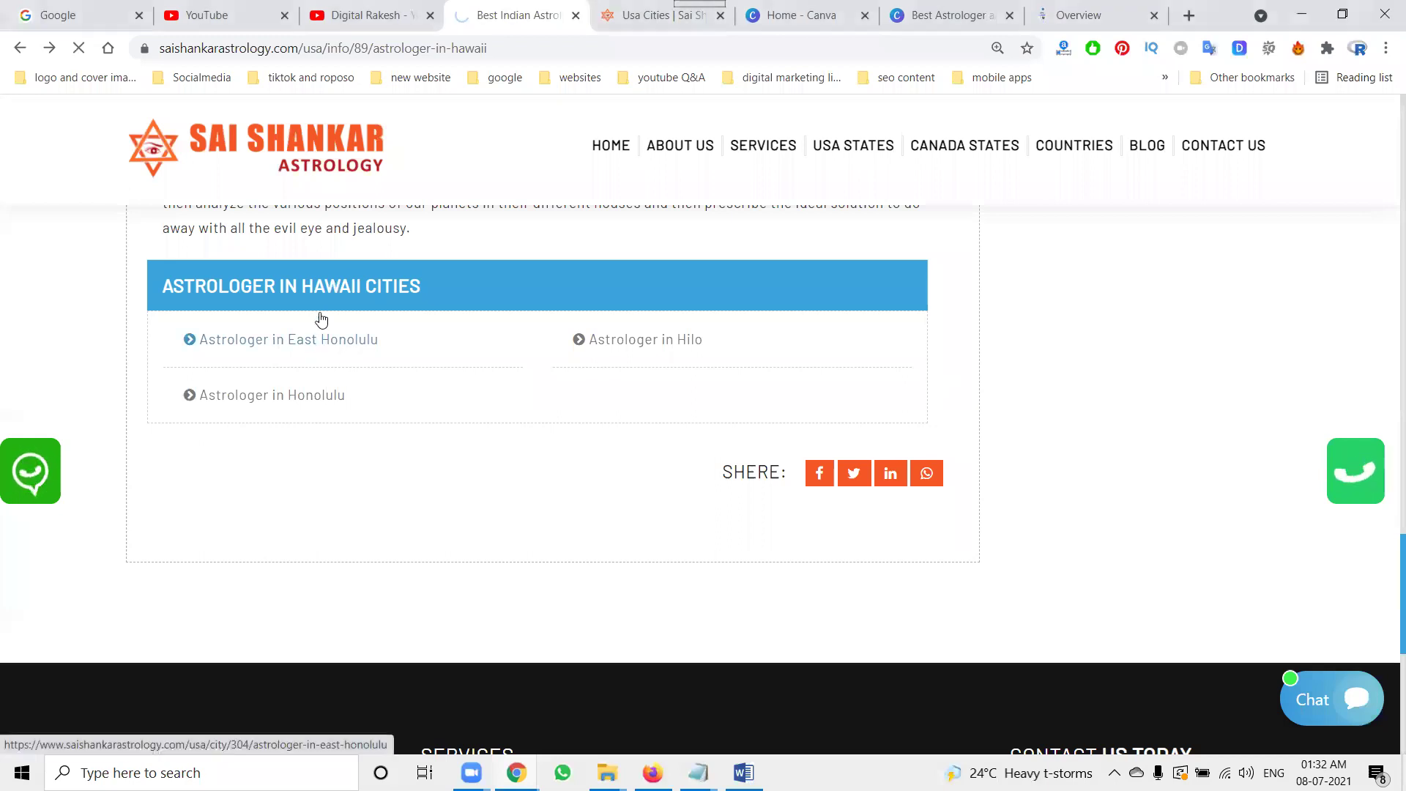
Step: Inspect the East Honolulu page's URL (saishankarastrology.com/usa/city/304/astrologer-in-east-honolulu) in Google Search Console and request its indexing
{"action": "left_click", "coordinate": [398, 49]}
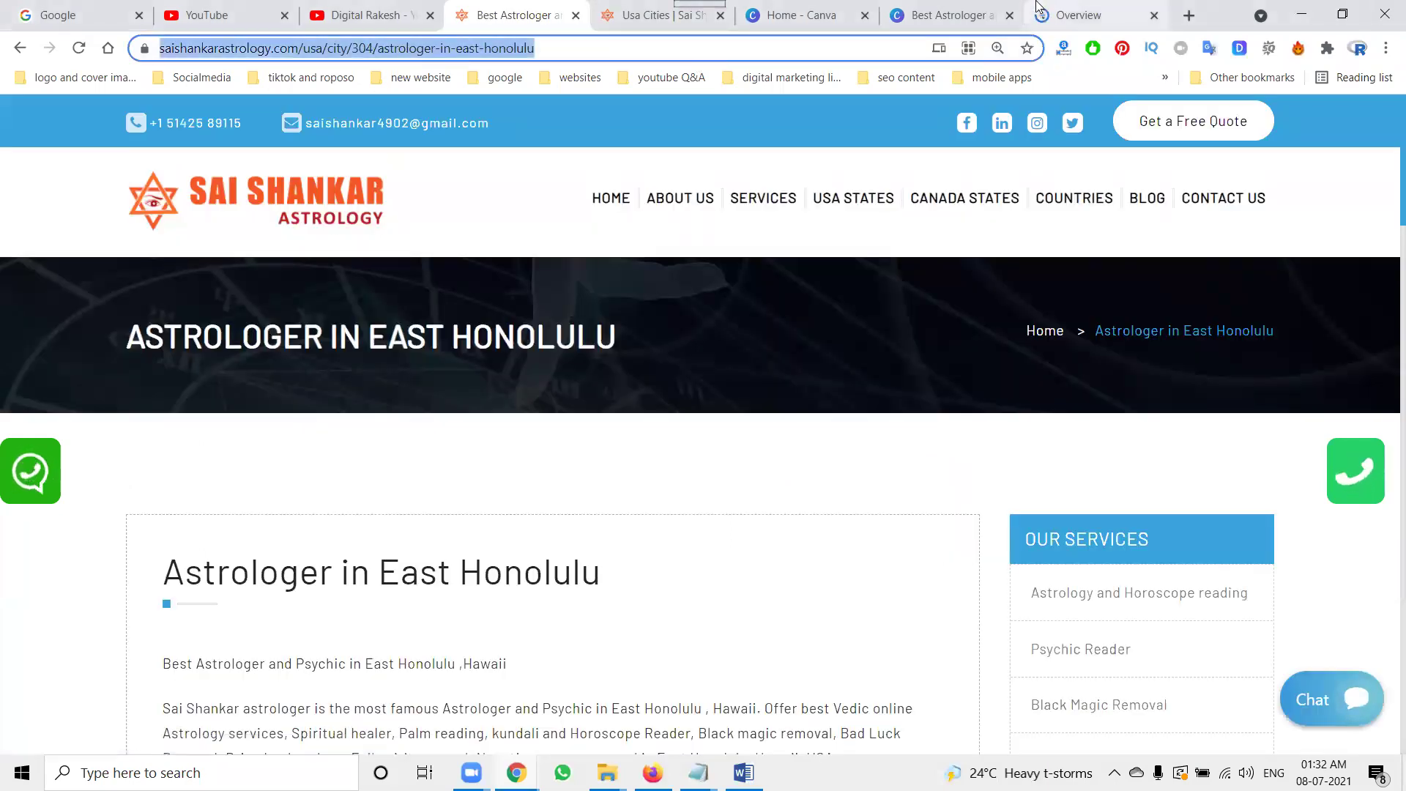
{"action": "left_click", "coordinate": [1096, 9]}
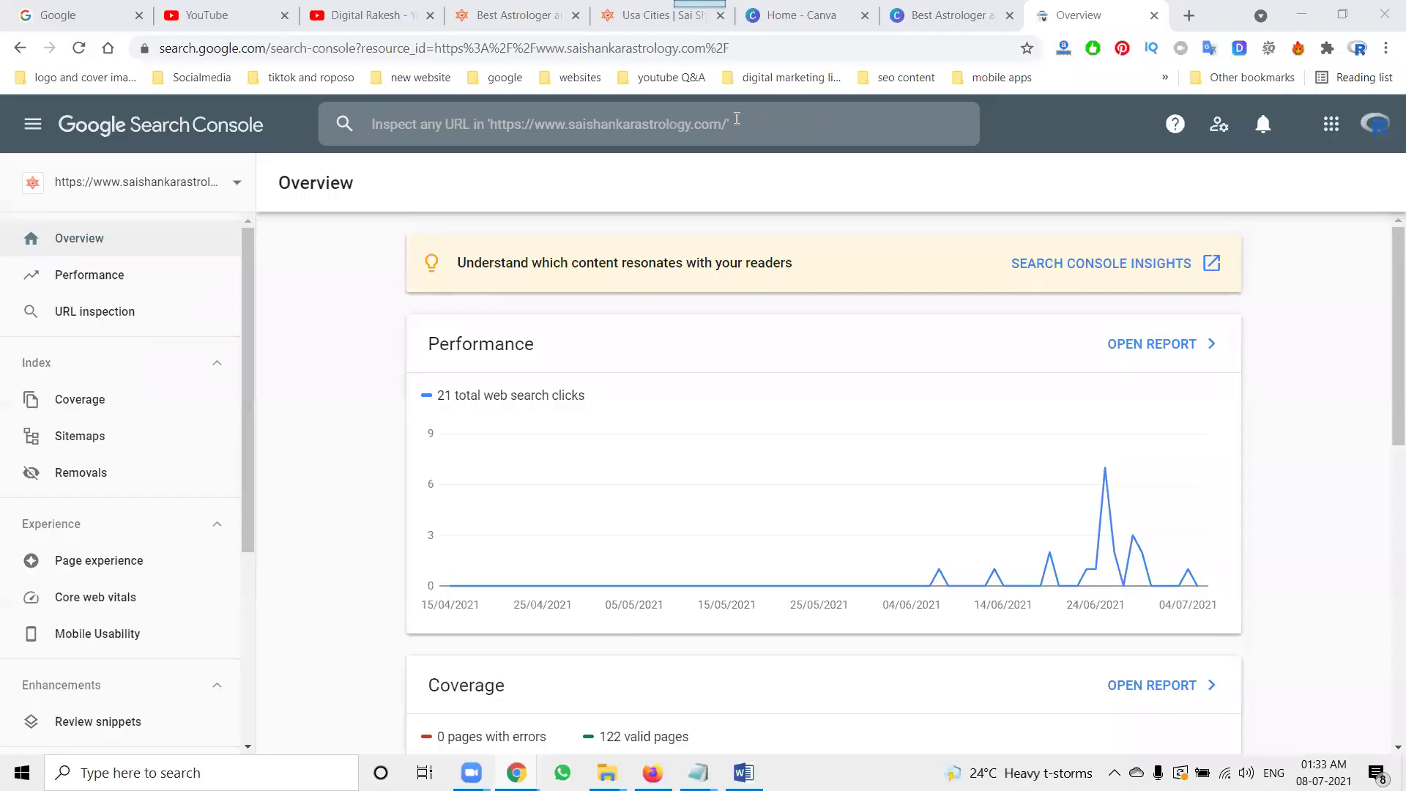
{"action": "left_click", "coordinate": [737, 119]}
{"action": "type", "text": "https://www.saishankarastrology.com/usa/city/384/astrologer-in-east-honolulu"}
{"action": "key", "text": "Return"}
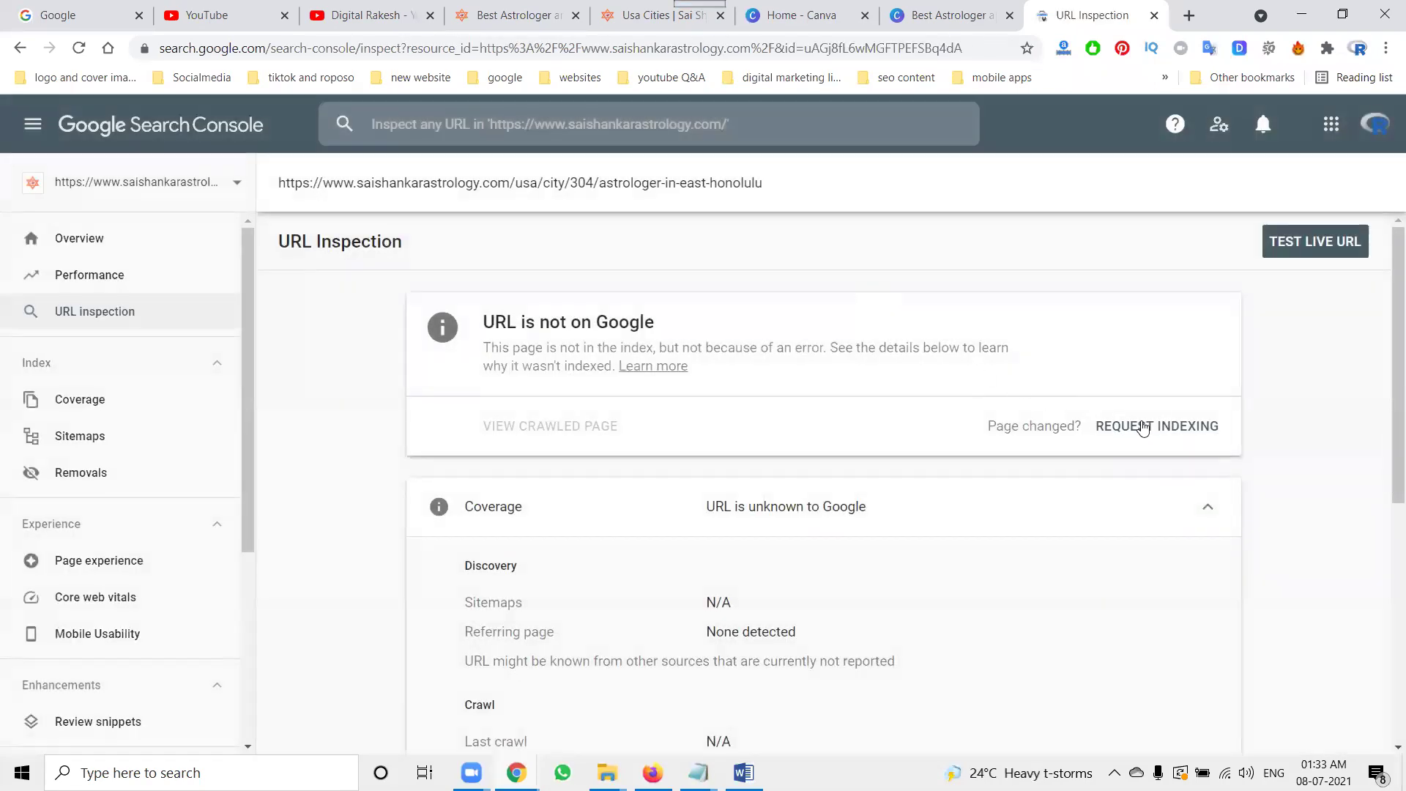
{"action": "left_click", "coordinate": [1143, 427]}
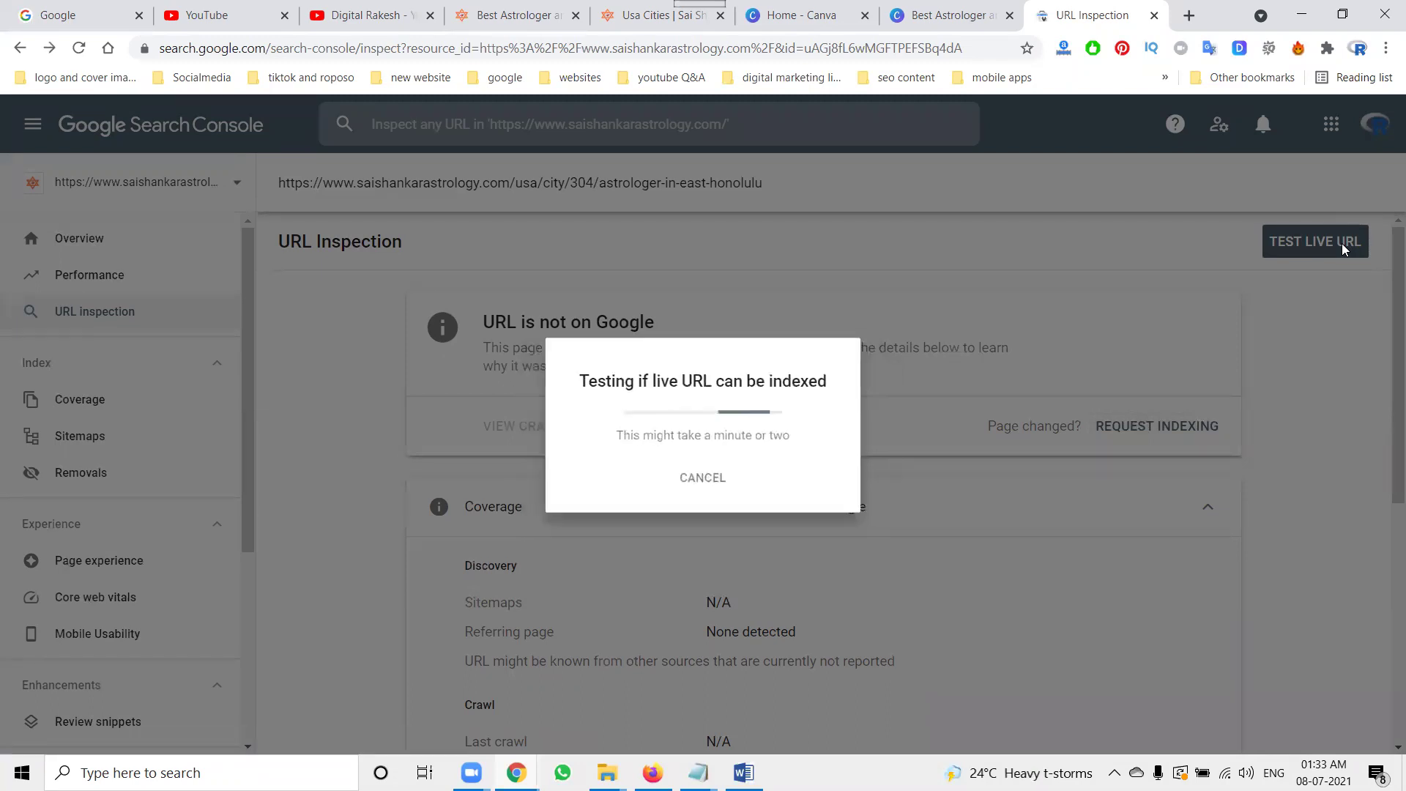
{"action": "left_click", "coordinate": [965, 495]}
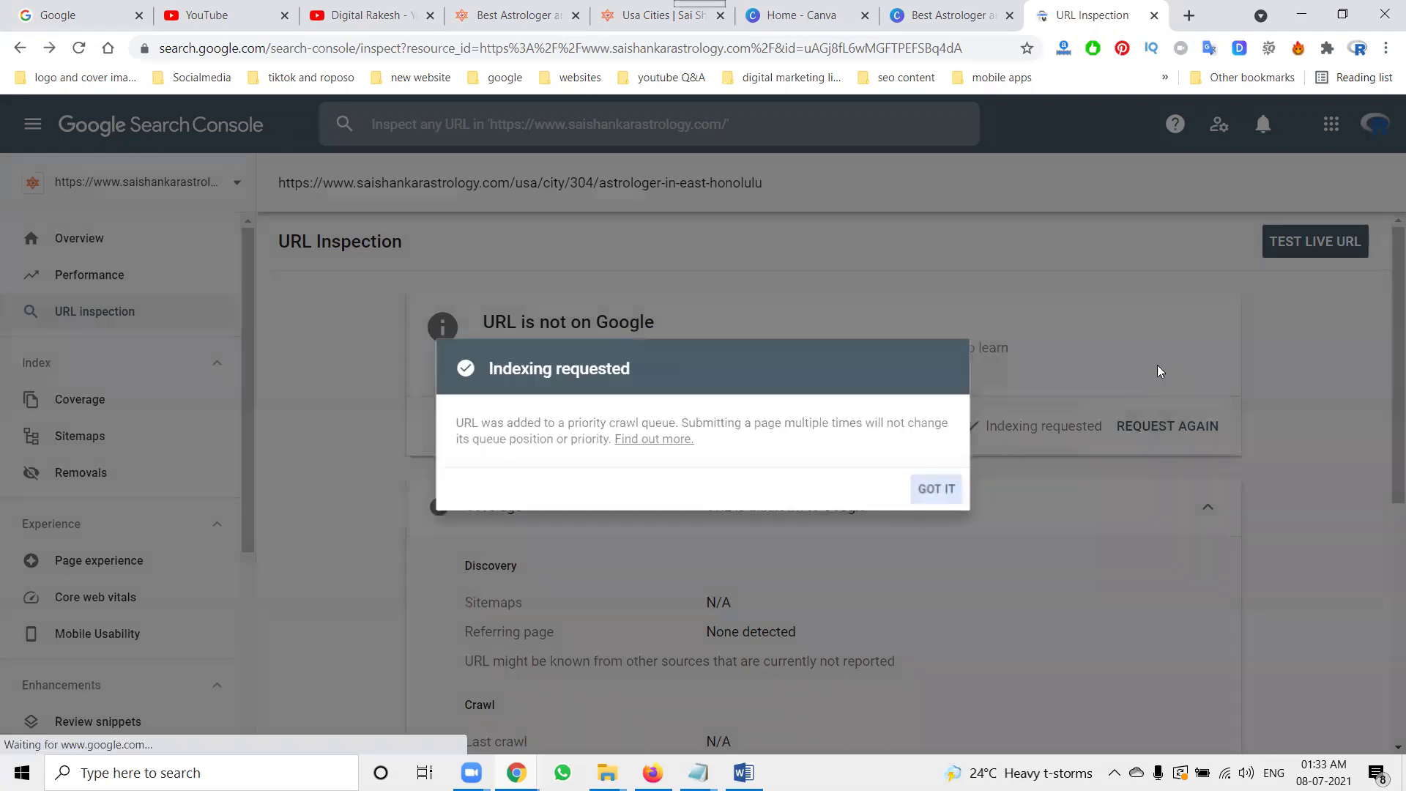
Step: Run a live test of the East Honolulu URL and open its Mobile Usability details
{"action": "left_click", "coordinate": [1321, 255]}
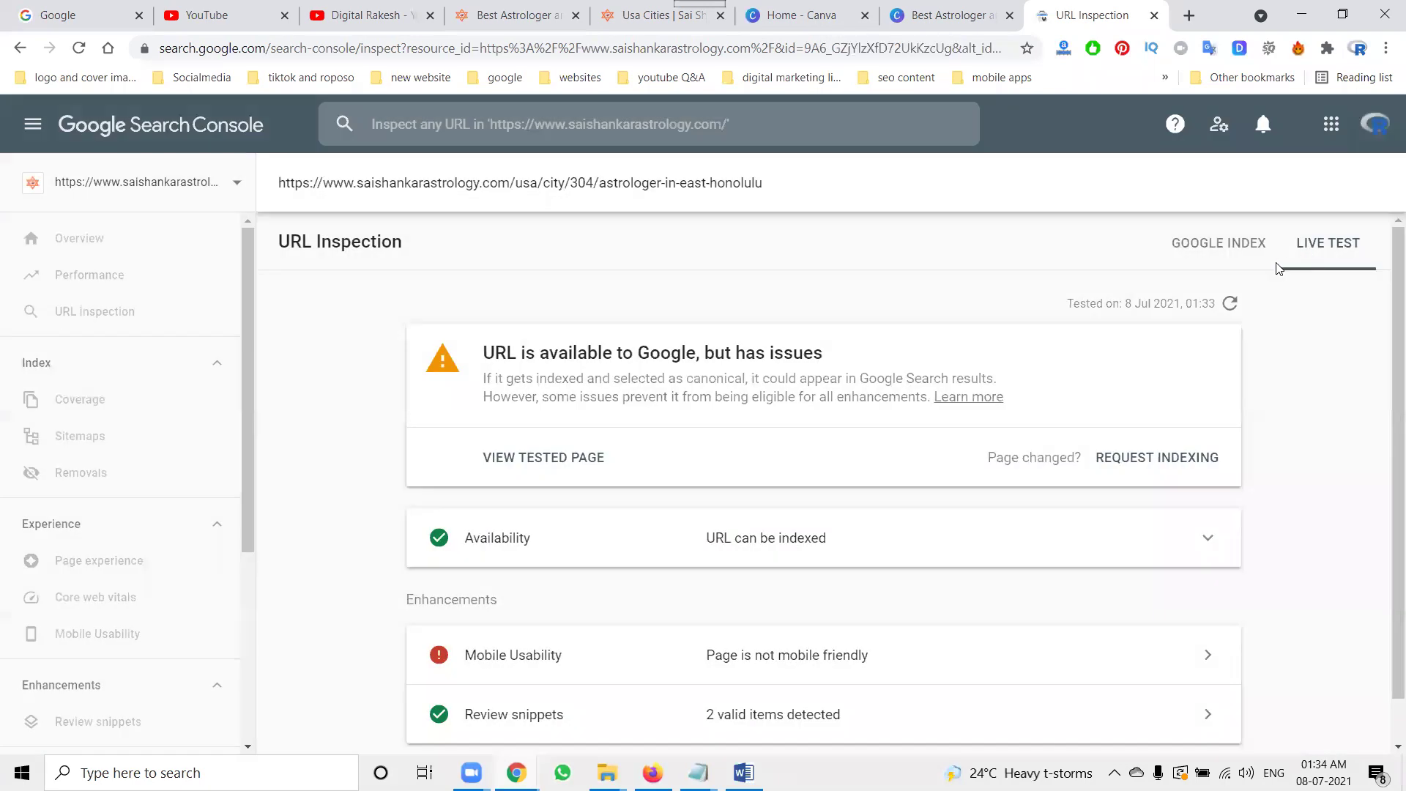
{"action": "scroll", "coordinate": [901, 399], "scroll_direction": "down", "scroll_amount": 1}
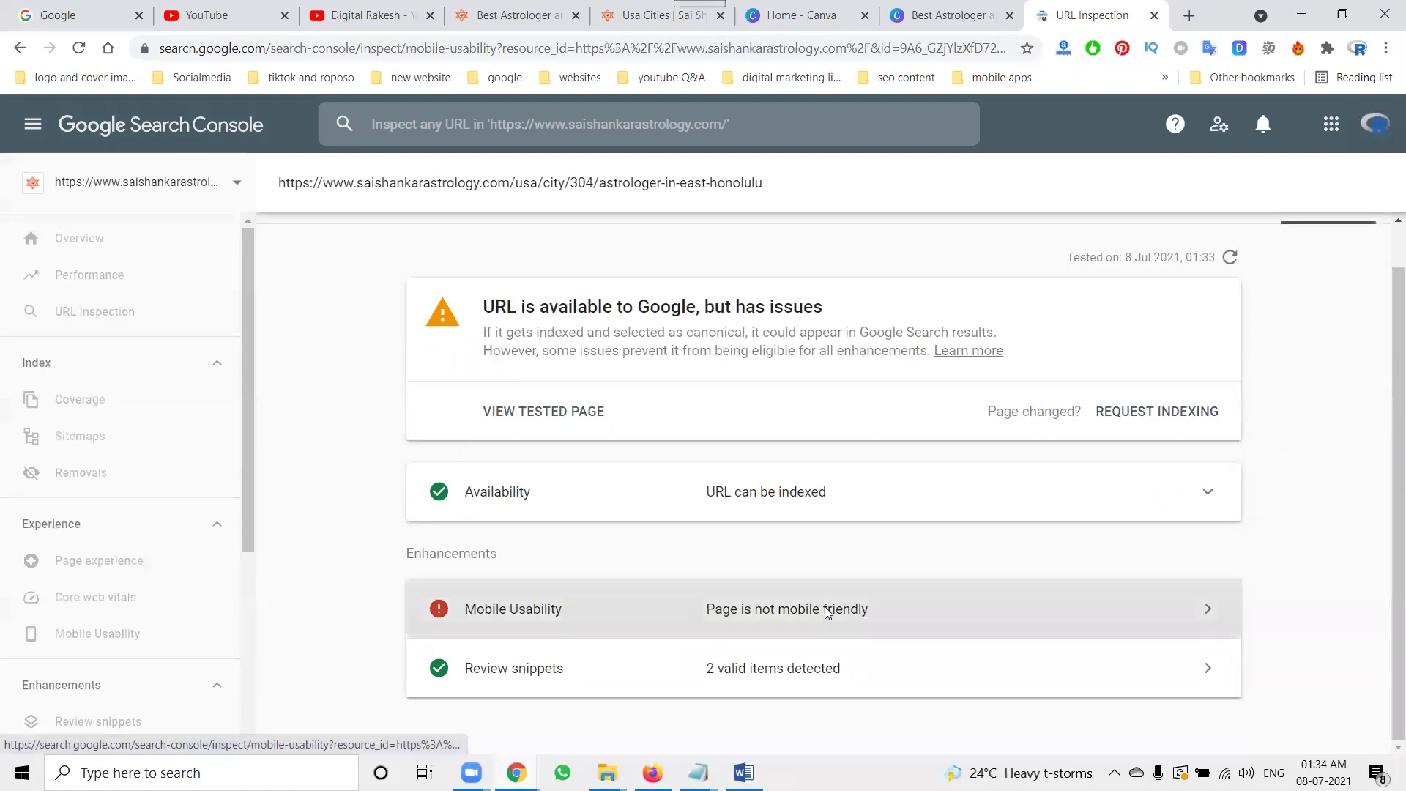
{"action": "left_click", "coordinate": [826, 611]}
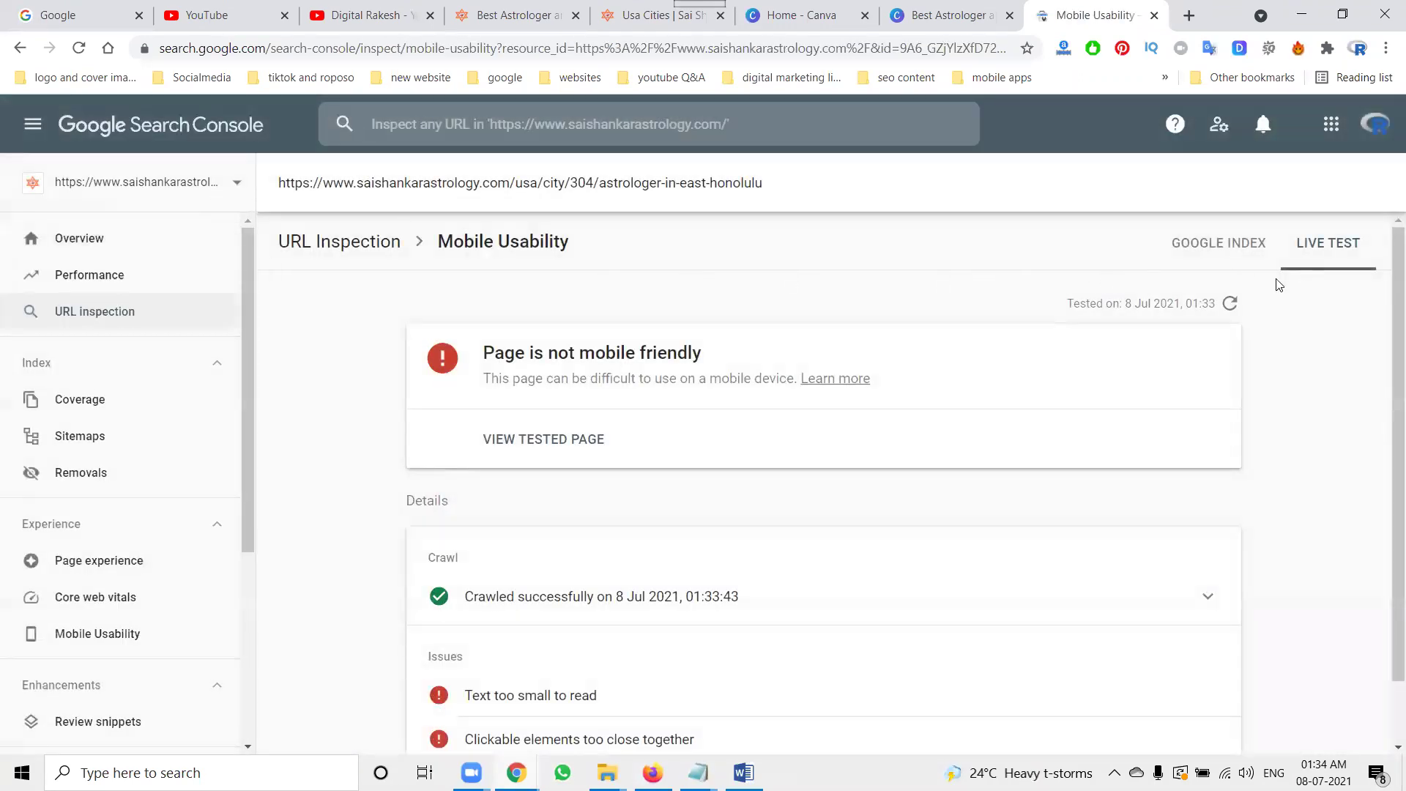
Step: Rerun the live URL test, reload the East Honolulu page while it runs, and review the new test results
{"action": "left_click", "coordinate": [1229, 304]}
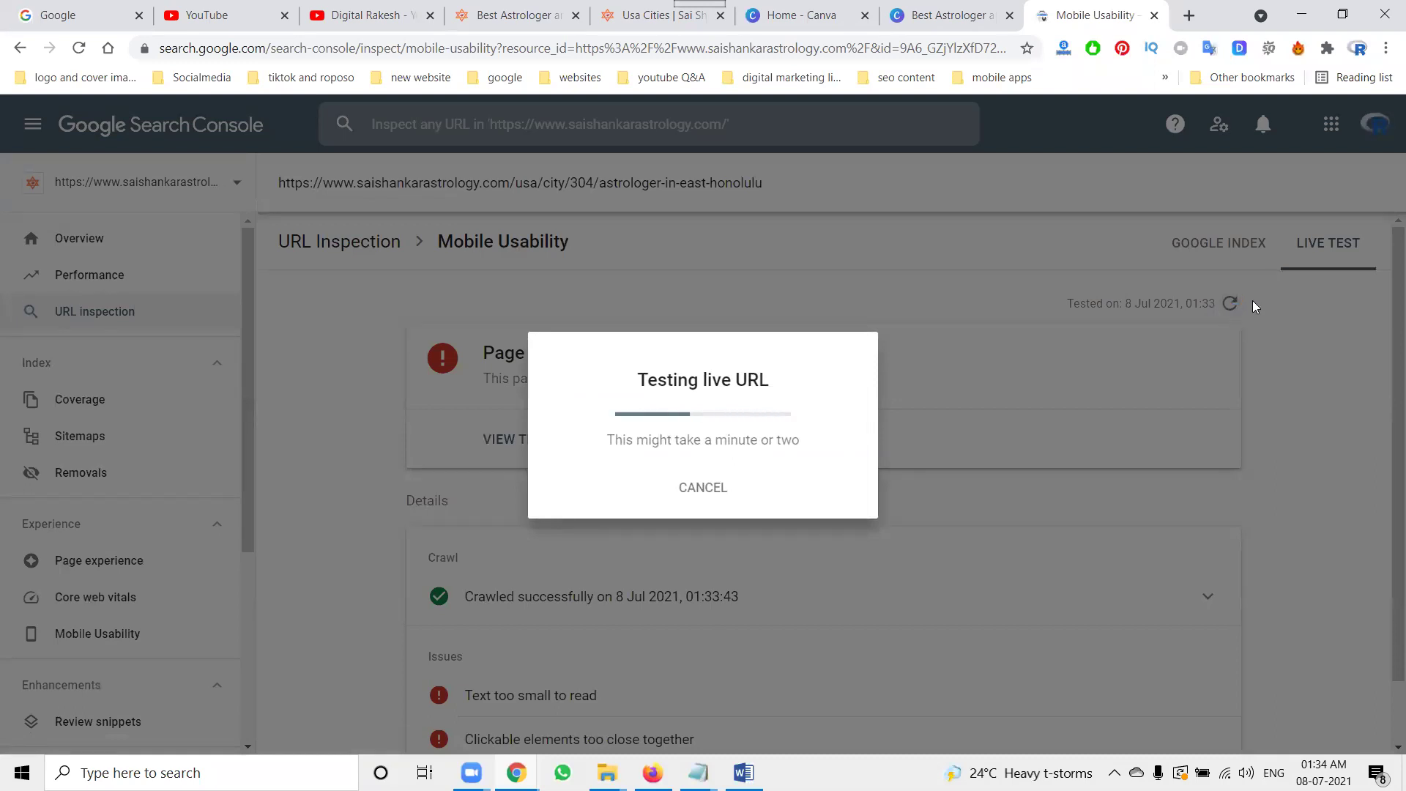
{"action": "left_click", "coordinate": [478, 12]}
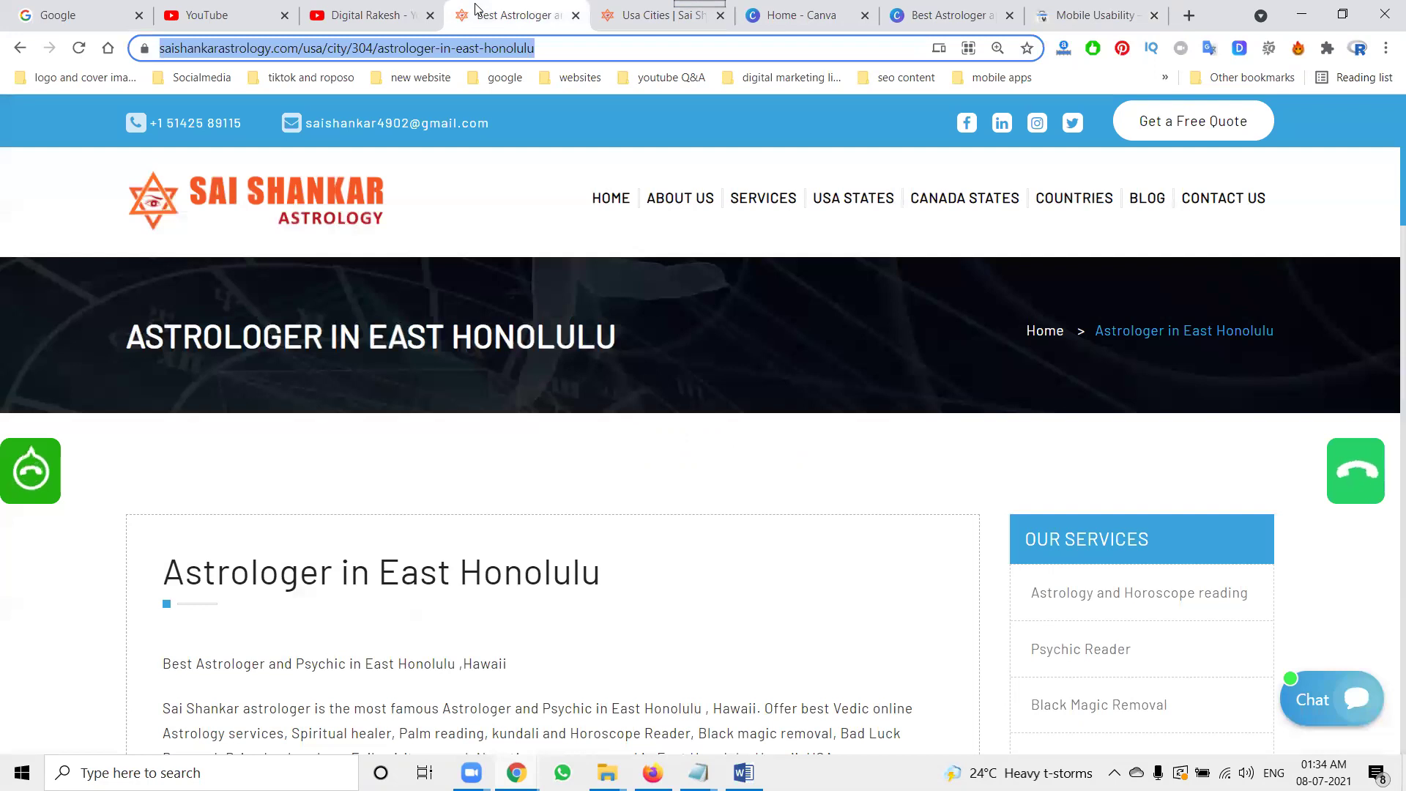
{"action": "key", "text": "Return"}
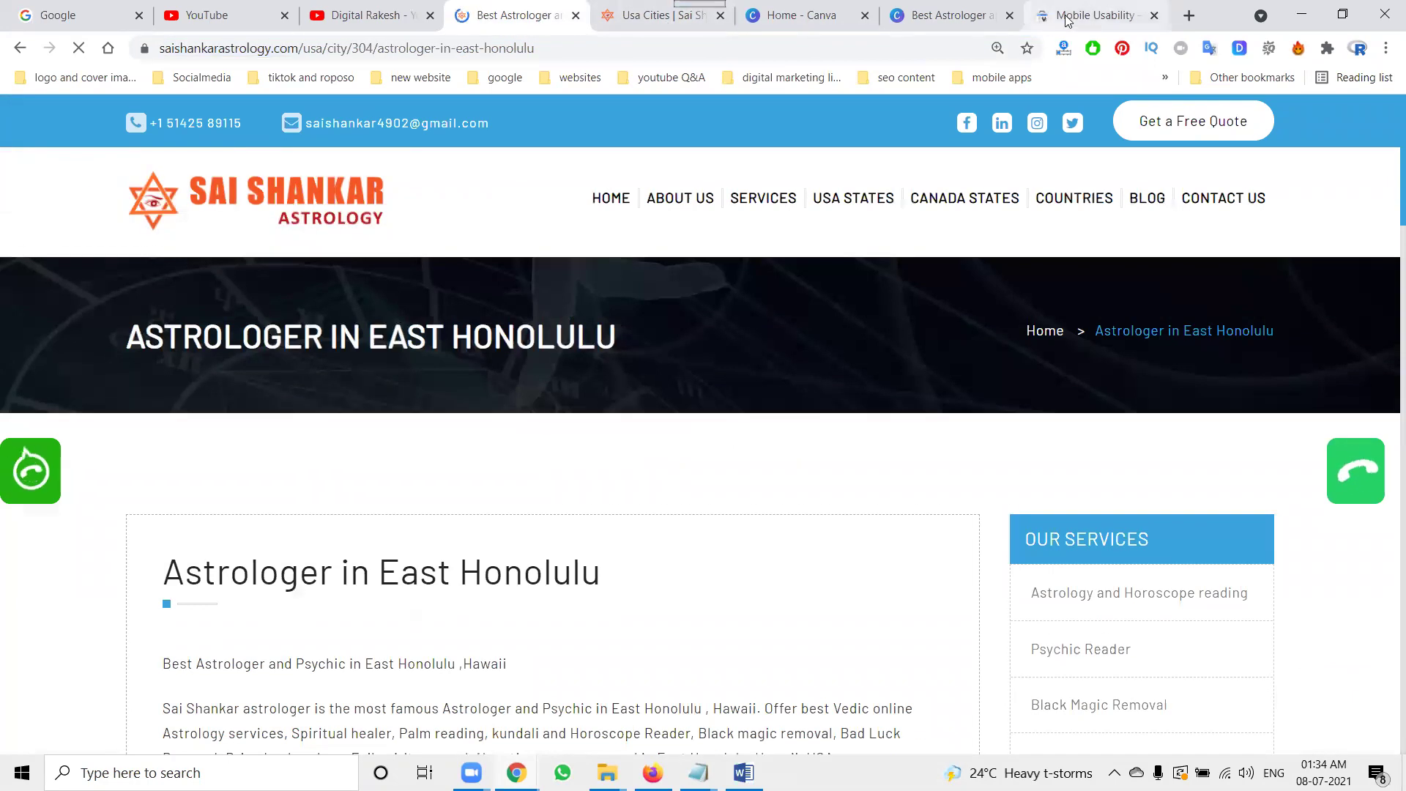
{"action": "left_click", "coordinate": [1093, 15]}
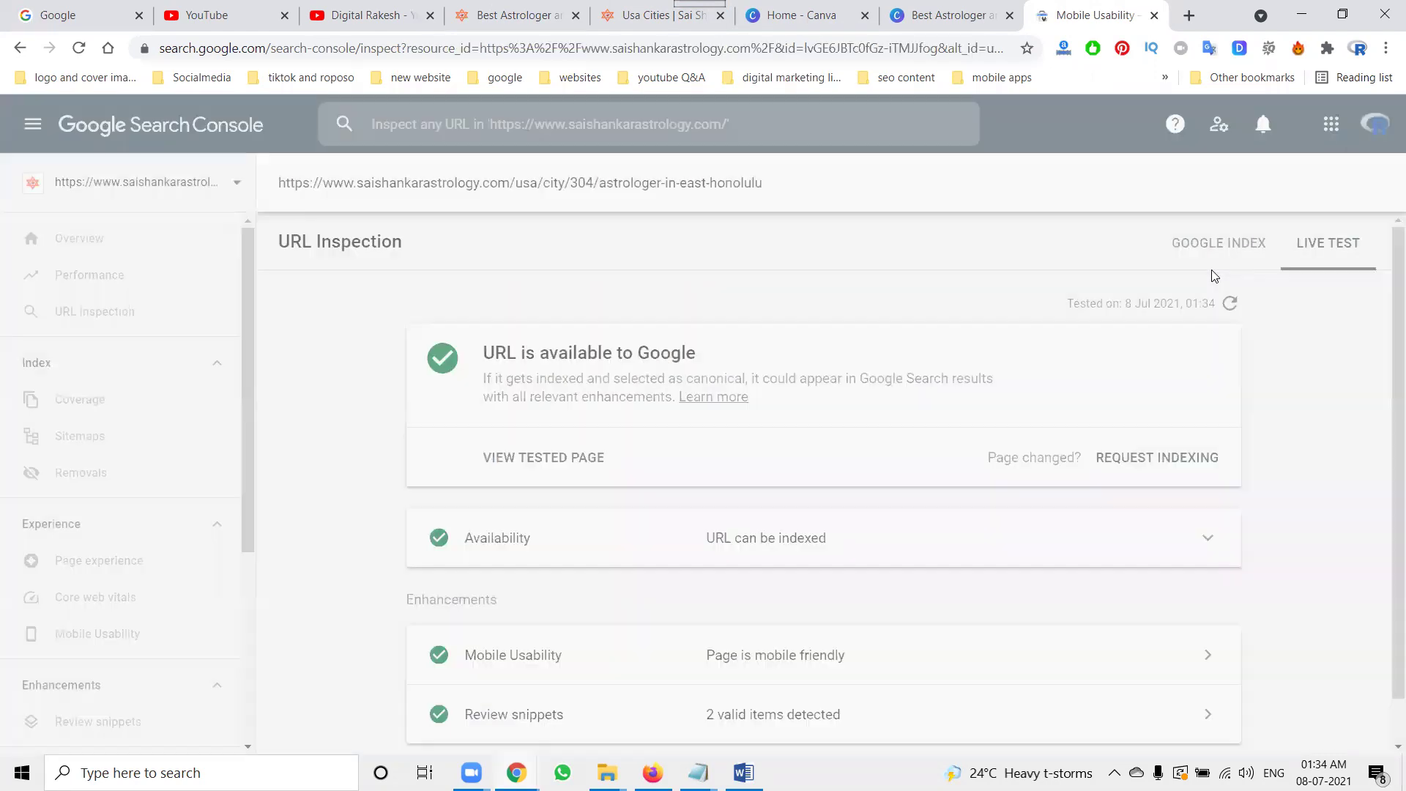
{"action": "scroll", "coordinate": [650, 410], "scroll_direction": "down", "scroll_amount": 1}
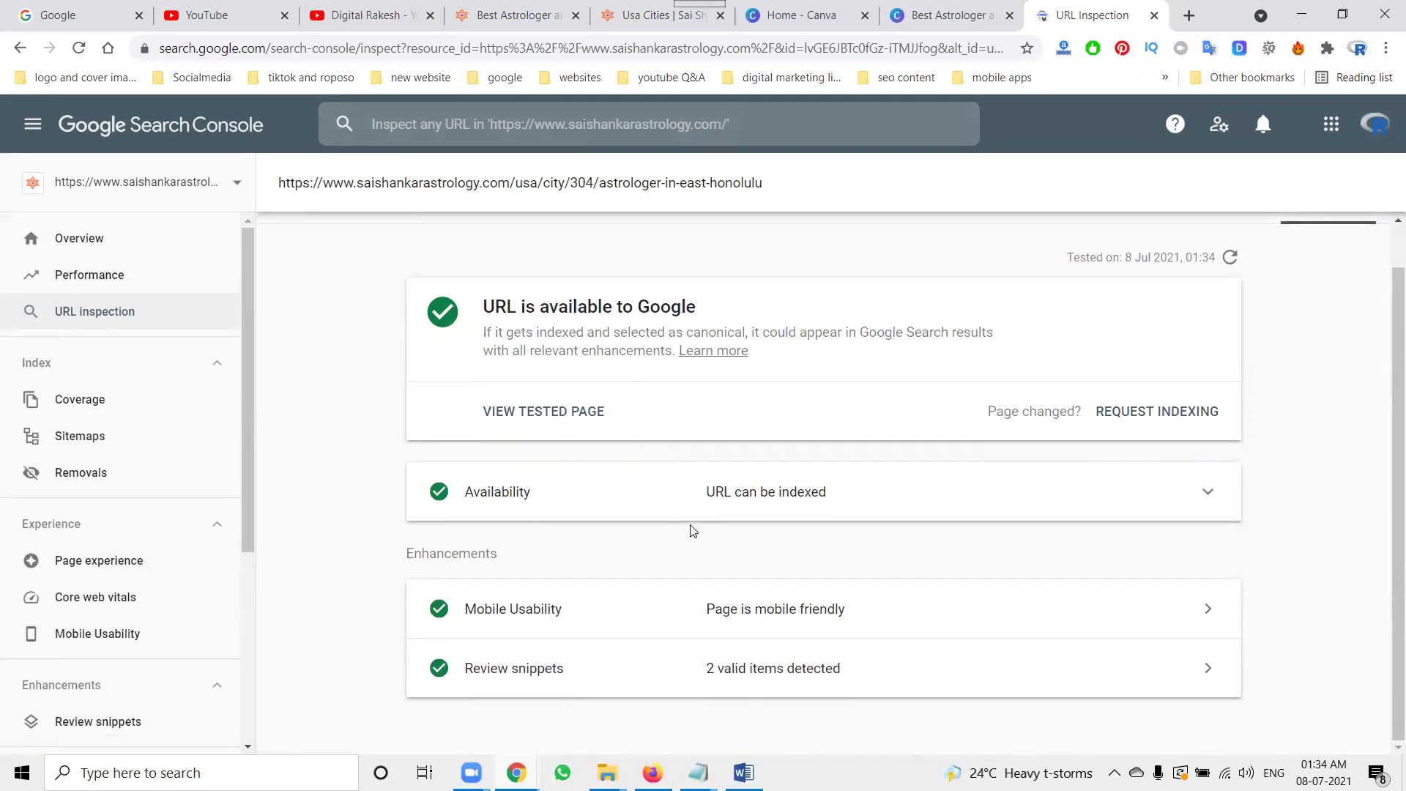
Step: Return to the East Honolulu page and switch to the Digital Rakesh YouTube channel page
{"action": "left_click", "coordinate": [512, 16]}
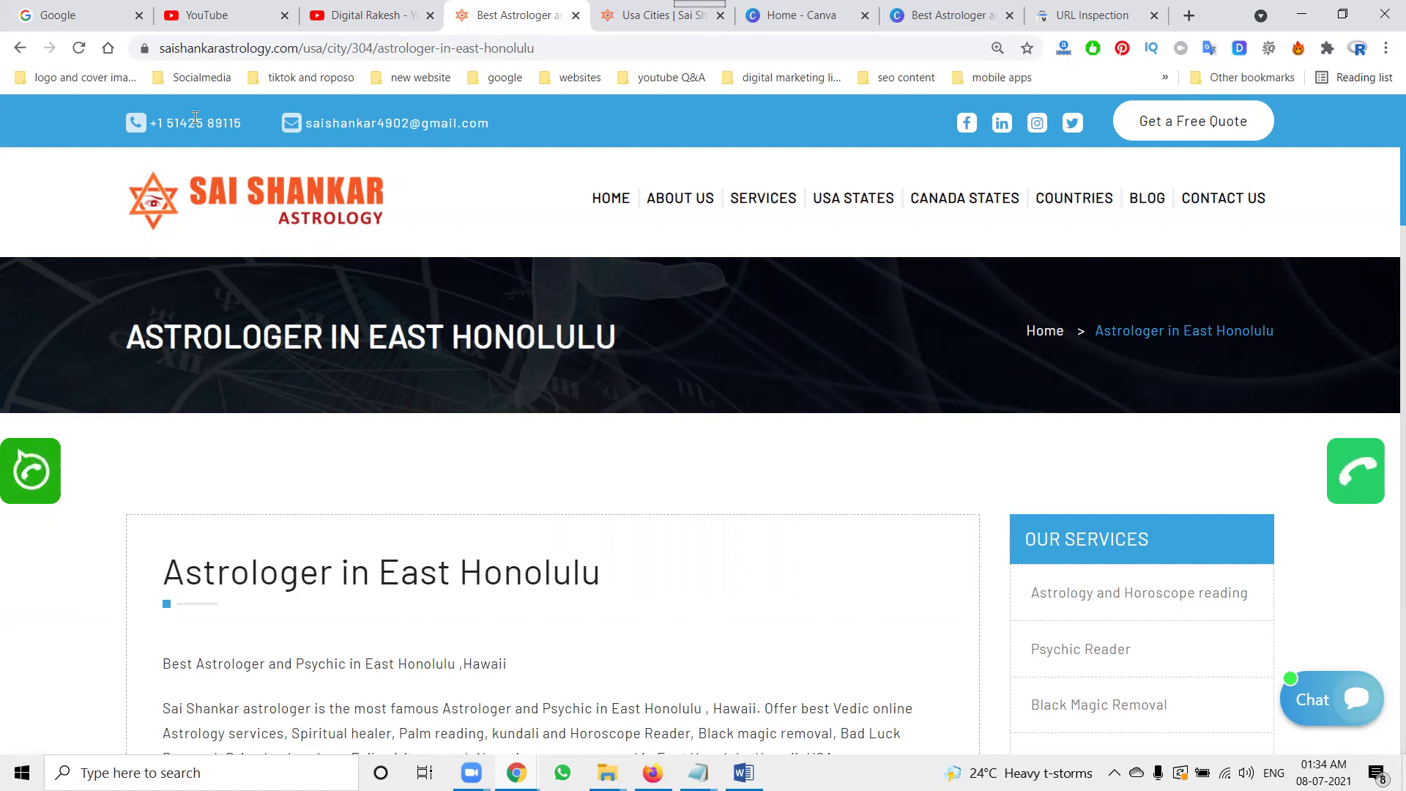
{"action": "left_click", "coordinate": [344, 8]}
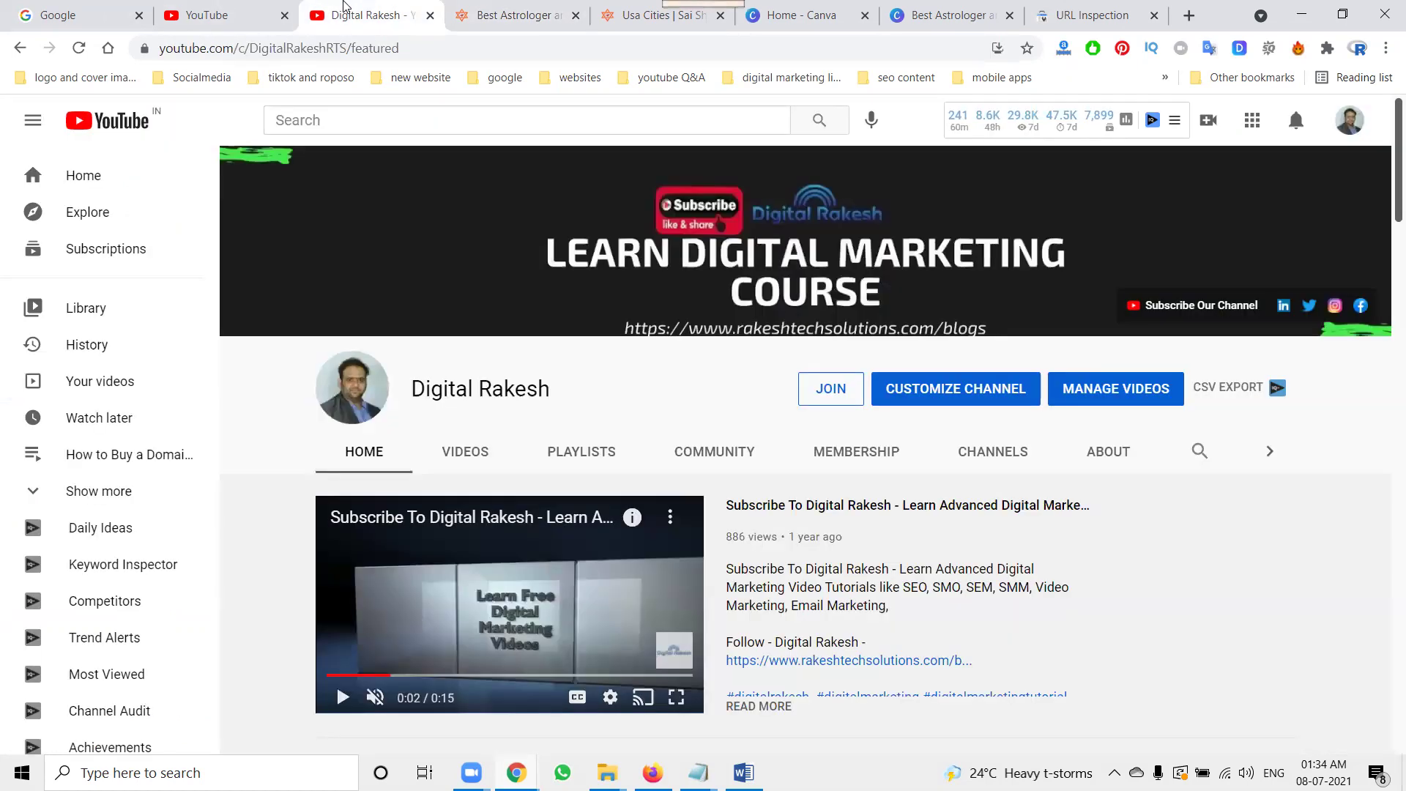